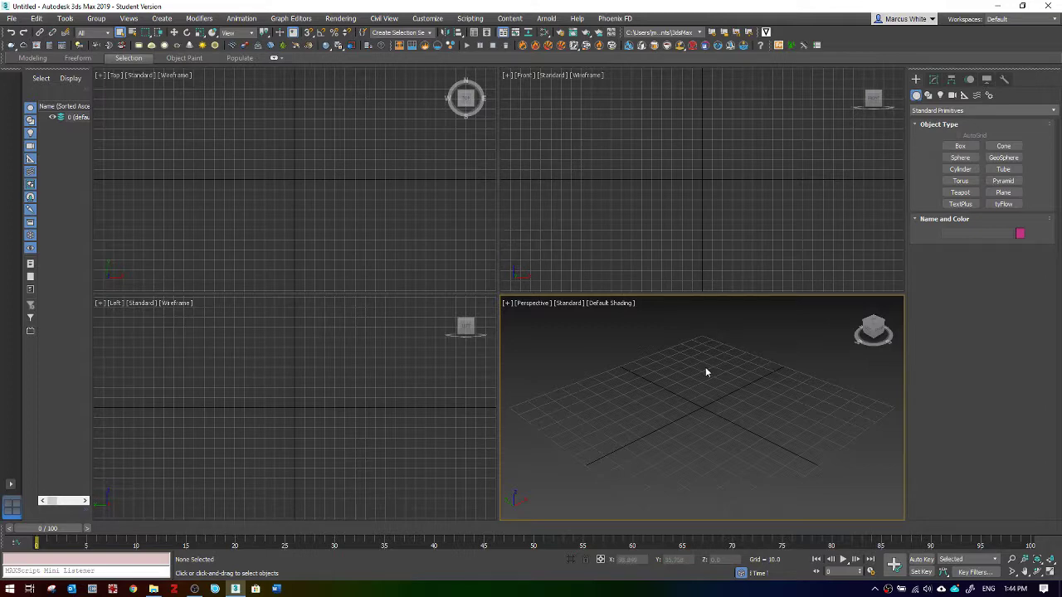
Create a tall box about 15.8 long, 8.8 wide and 48.7 high in the enlarged Perspective view
click(960, 146)
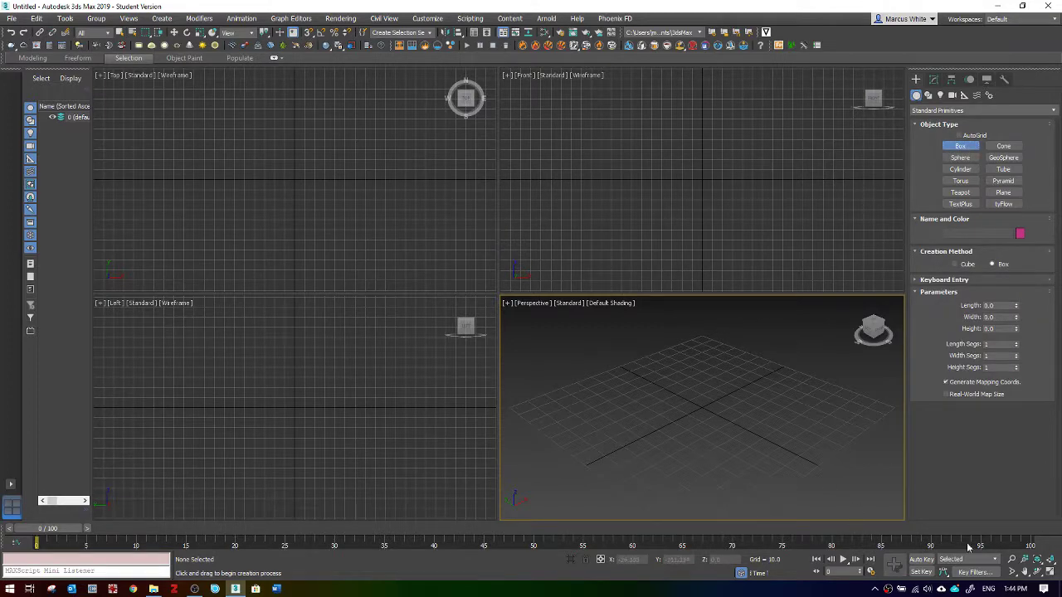
click(1049, 575)
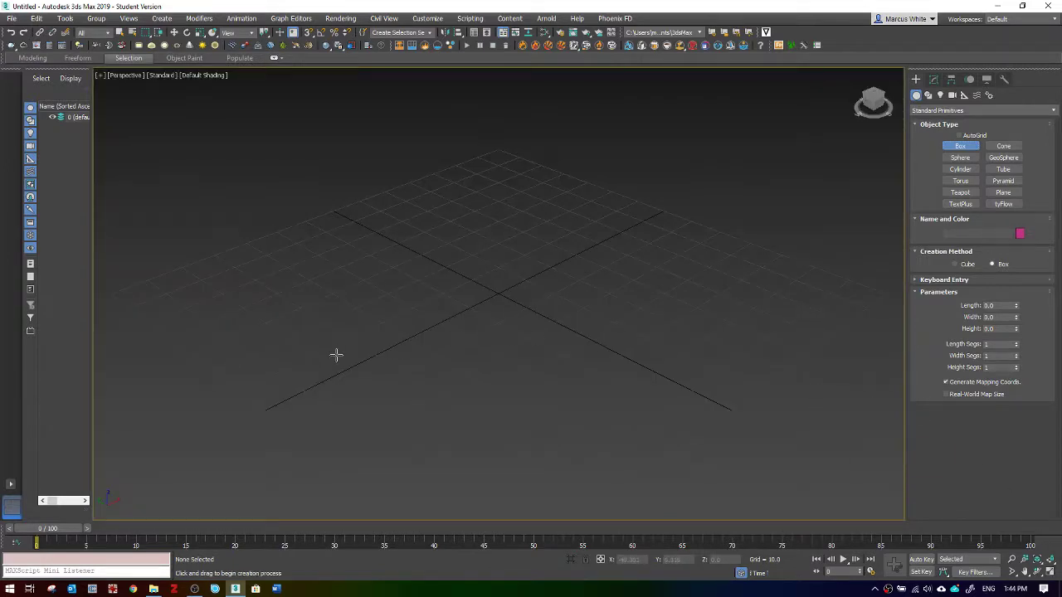
drag(309, 365, 324, 406)
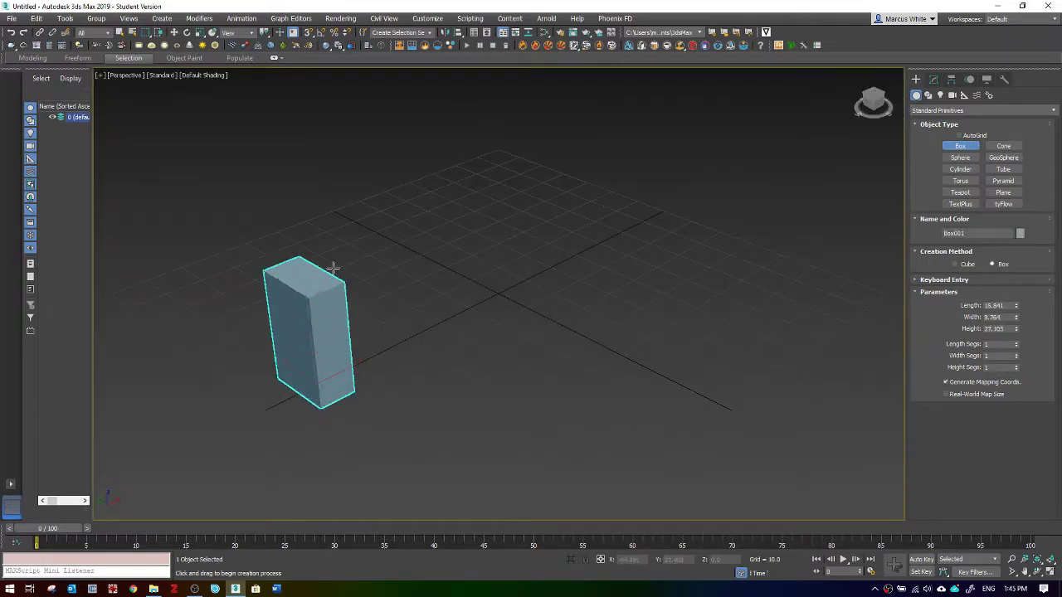
click(324, 196)
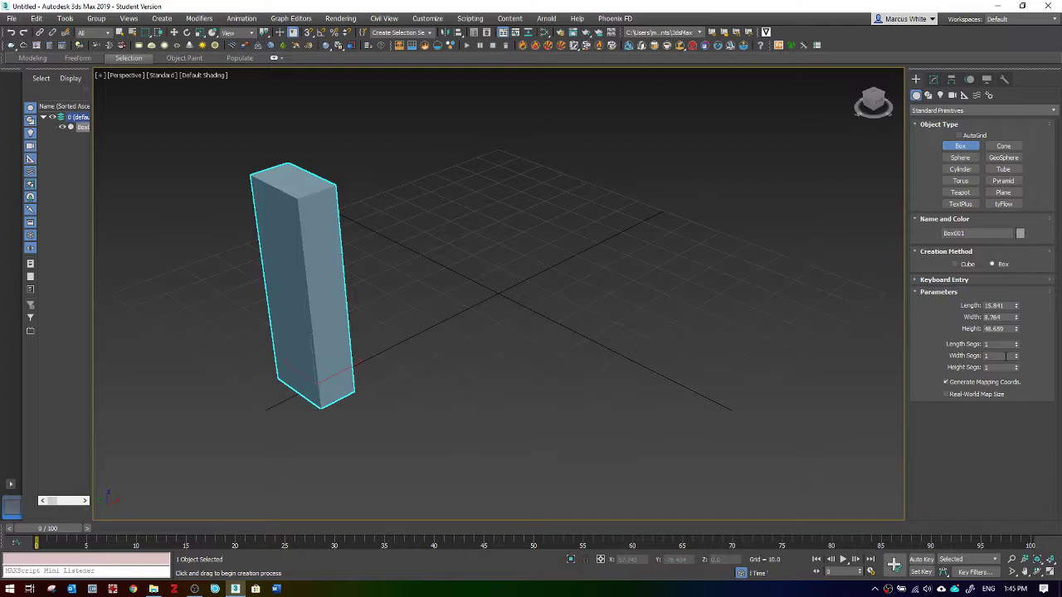
Set the box's height segments to 48, display its faces with edges, and finish creation to edit its parameters
drag(1017, 370, 1009, 347)
key(F3)
key(F3)
key(F3)
key(F4)
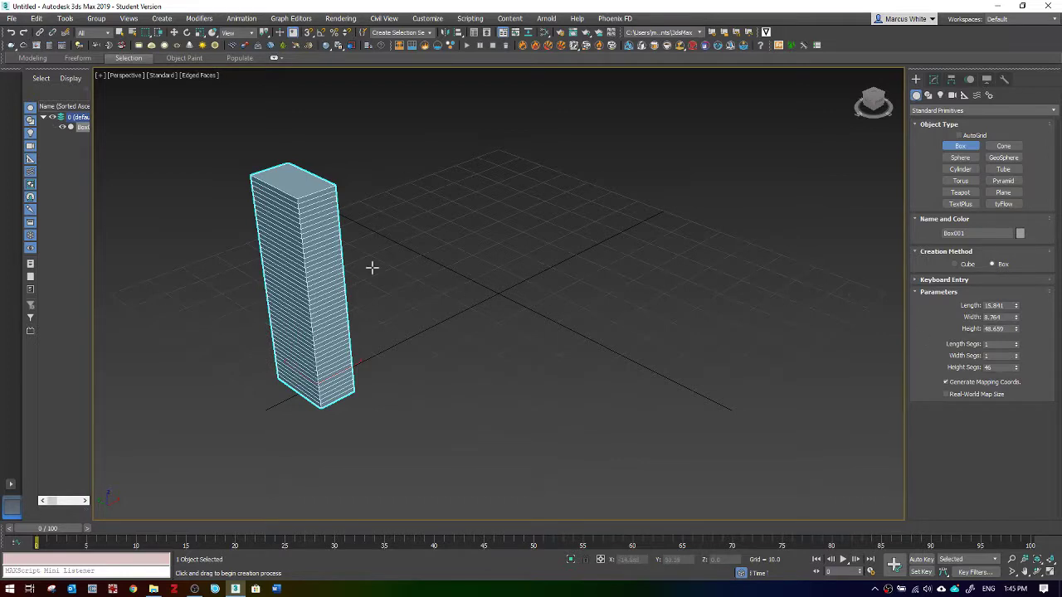
click(1015, 365)
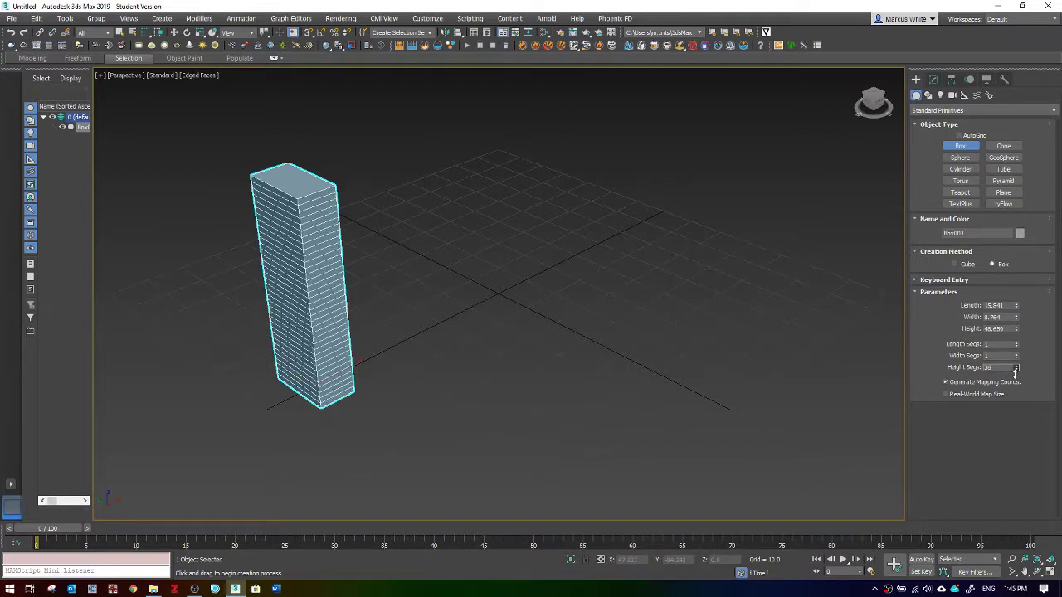
click(1016, 366)
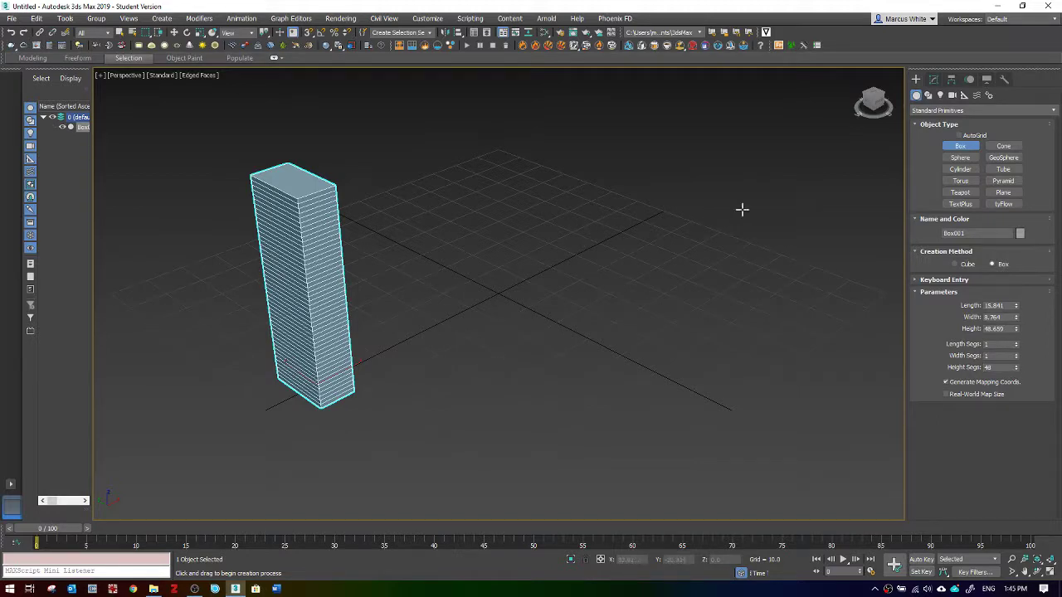
click(931, 87)
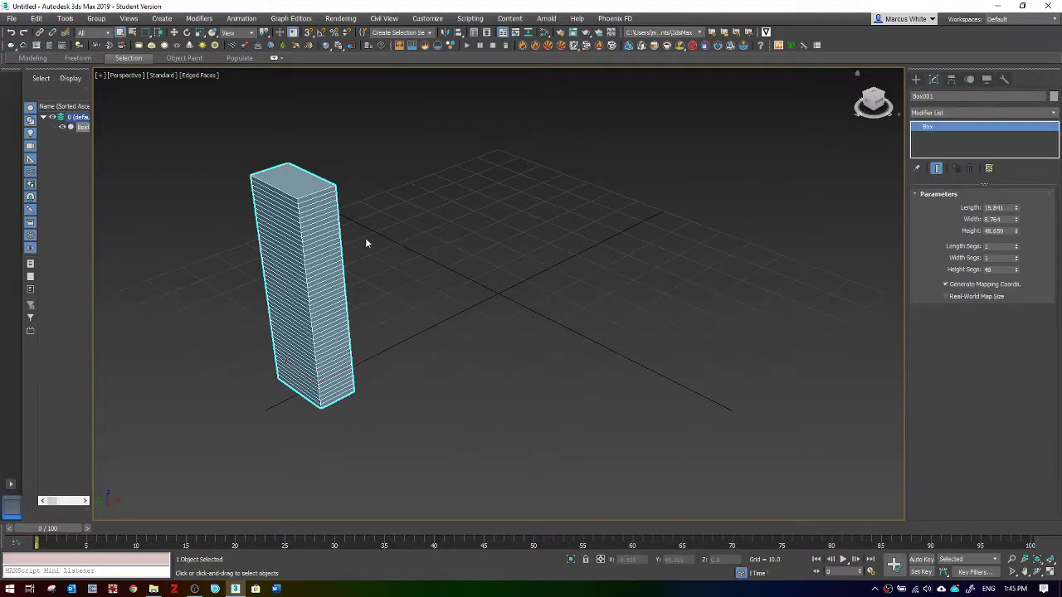
click(37, 18)
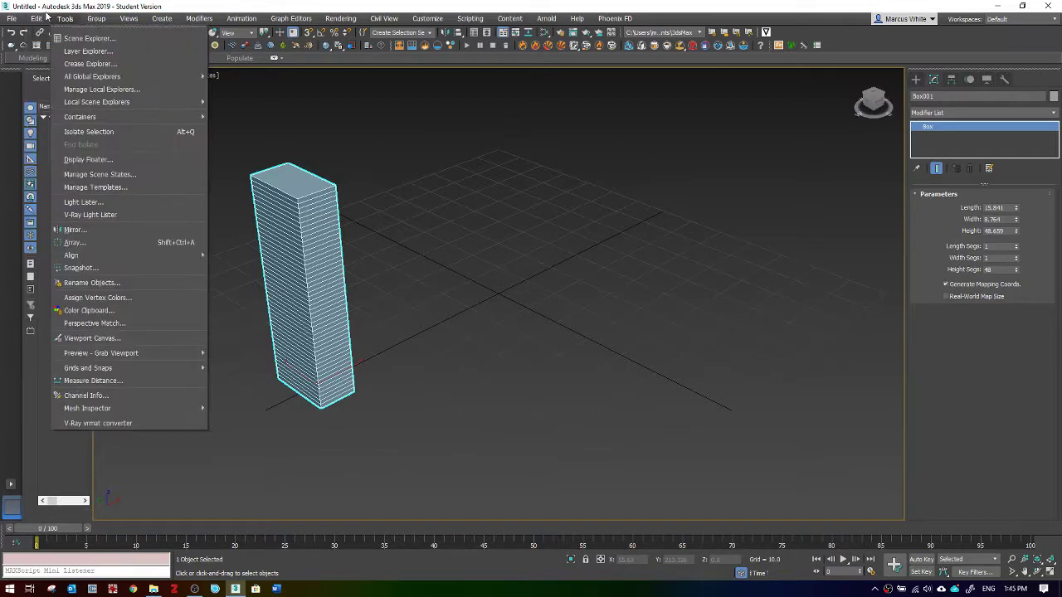
mouse_move(65, 18)
click(186, 50)
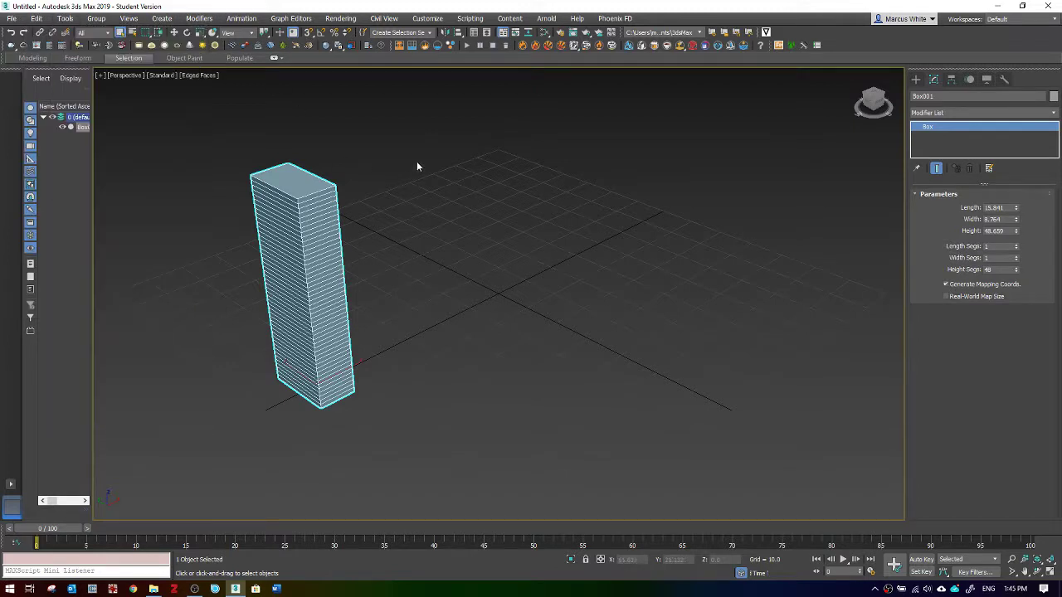
Clone the box along the X axis as an independent copy and set the copy's length to 17.108 and width to 13.584
click(175, 32)
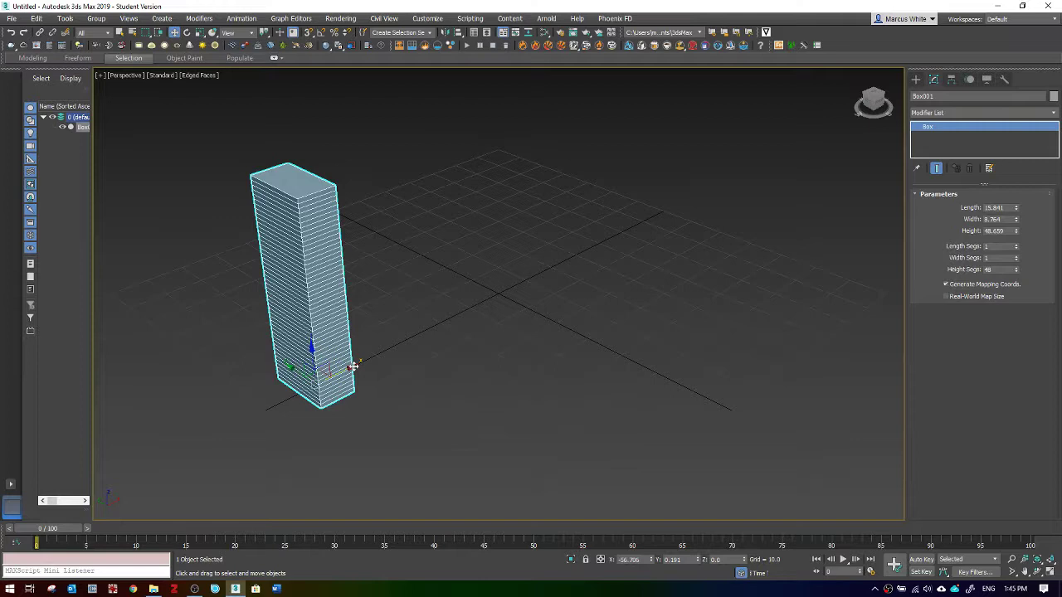
shift+drag(353, 365, 476, 319)
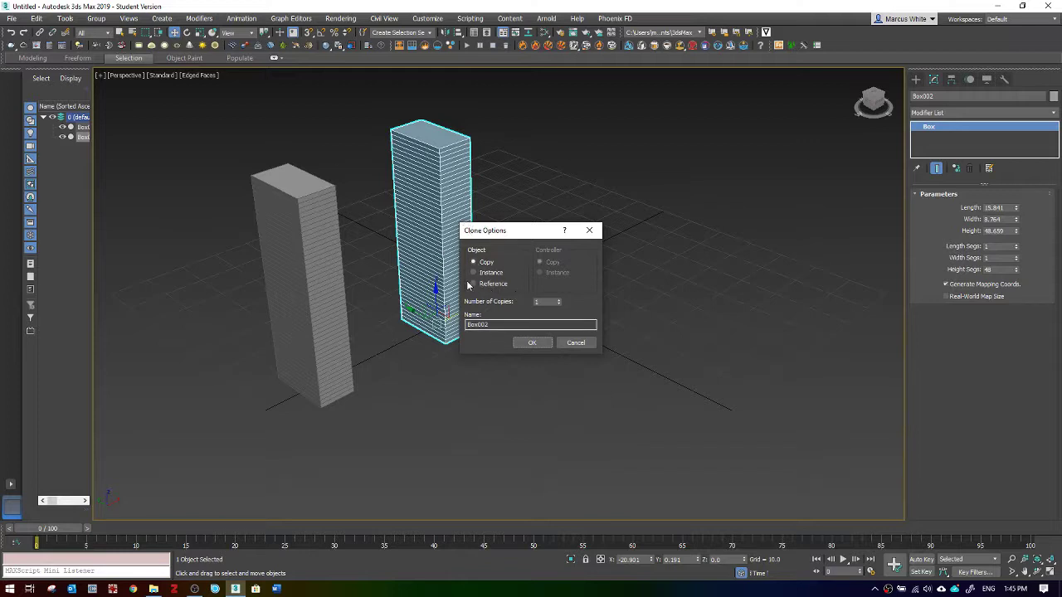
click(533, 342)
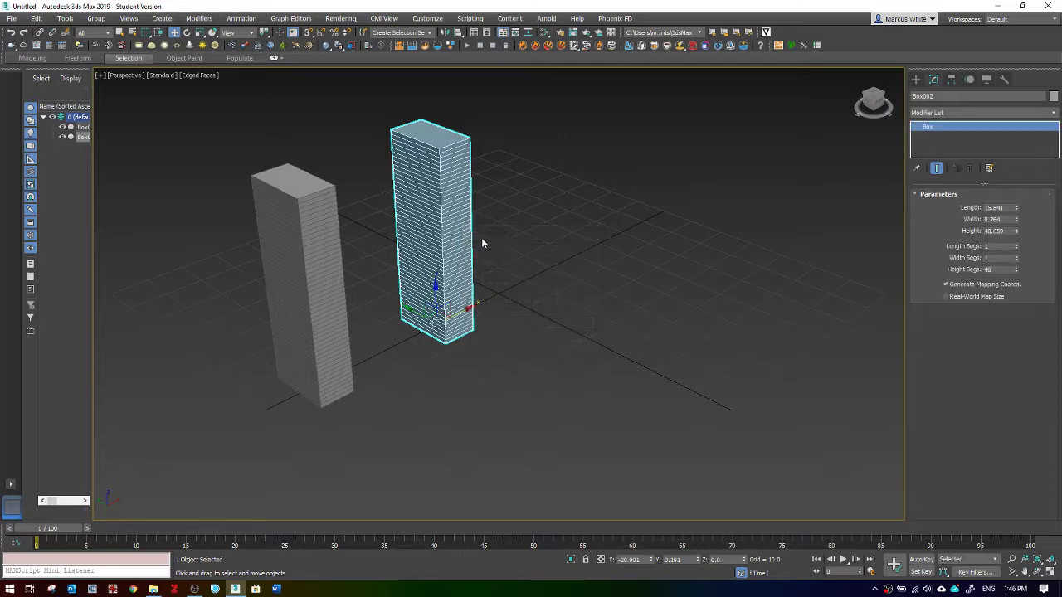
click(1011, 209)
drag(1016, 208, 1018, 168)
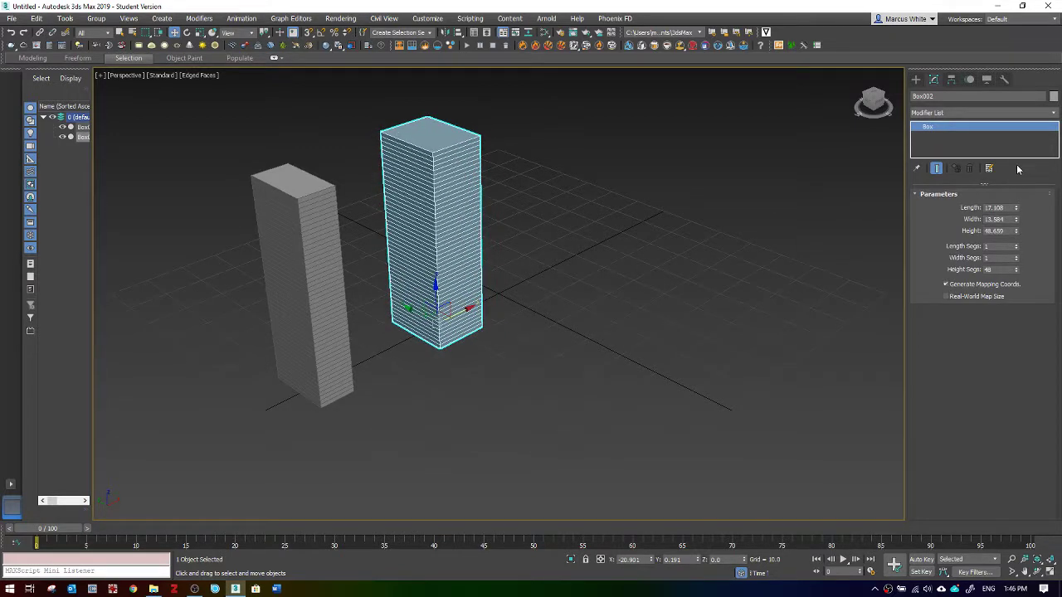
Apply a Twist modifier to the copied box with an angle of -71 about the Z axis
click(976, 106)
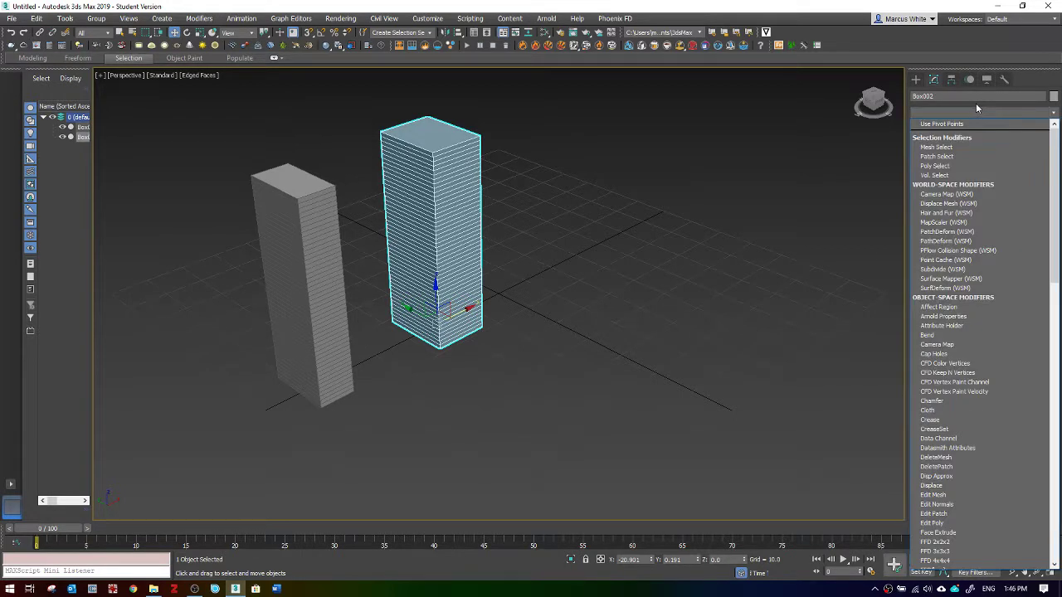
text(tw)
key(Return)
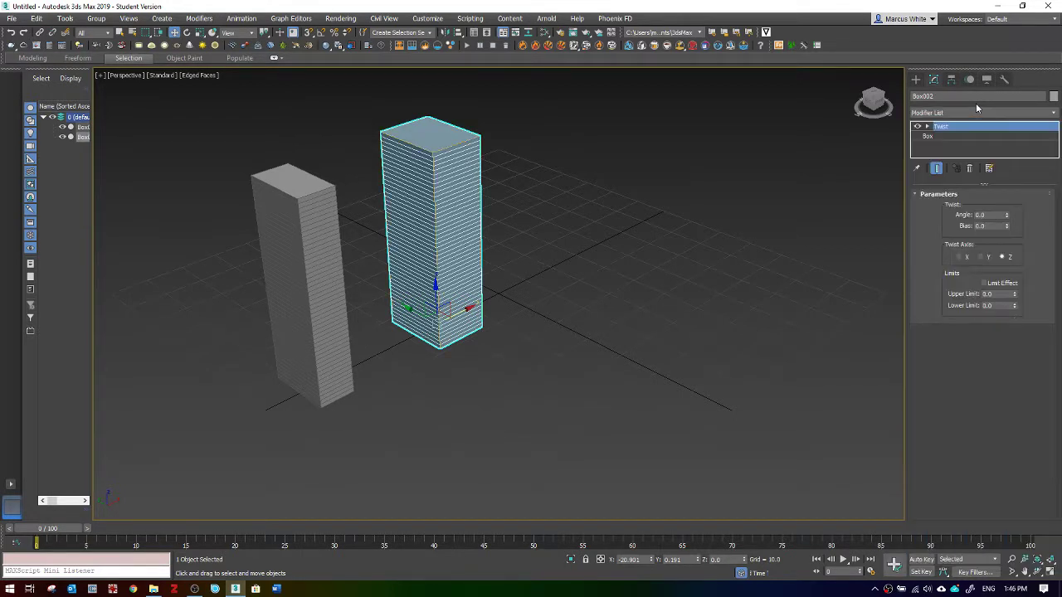
drag(1004, 216, 987, 299)
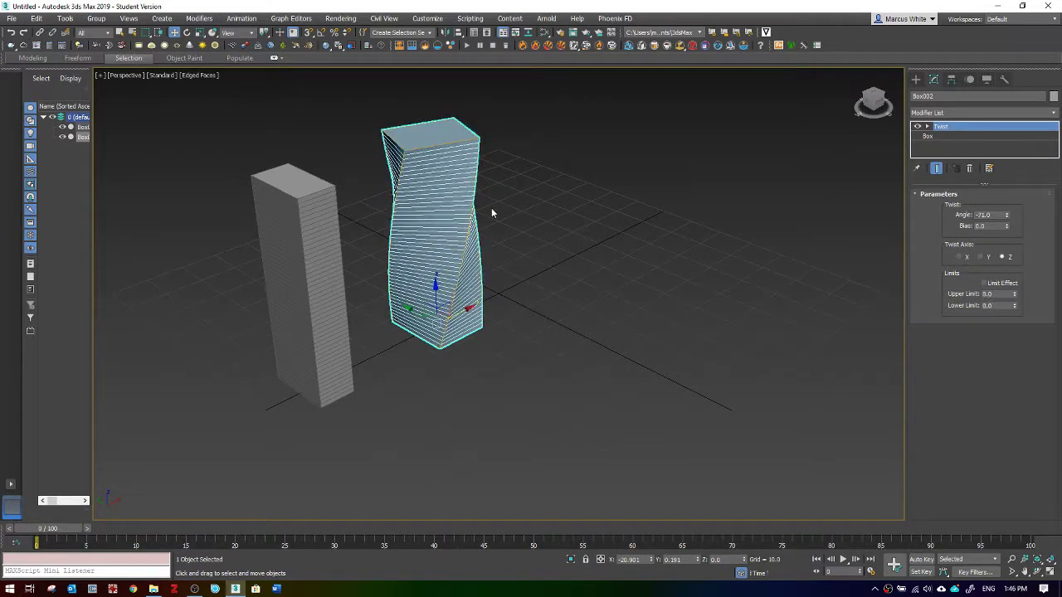
Set the original box's length to 14.732 and delete the twisted copy
click(324, 267)
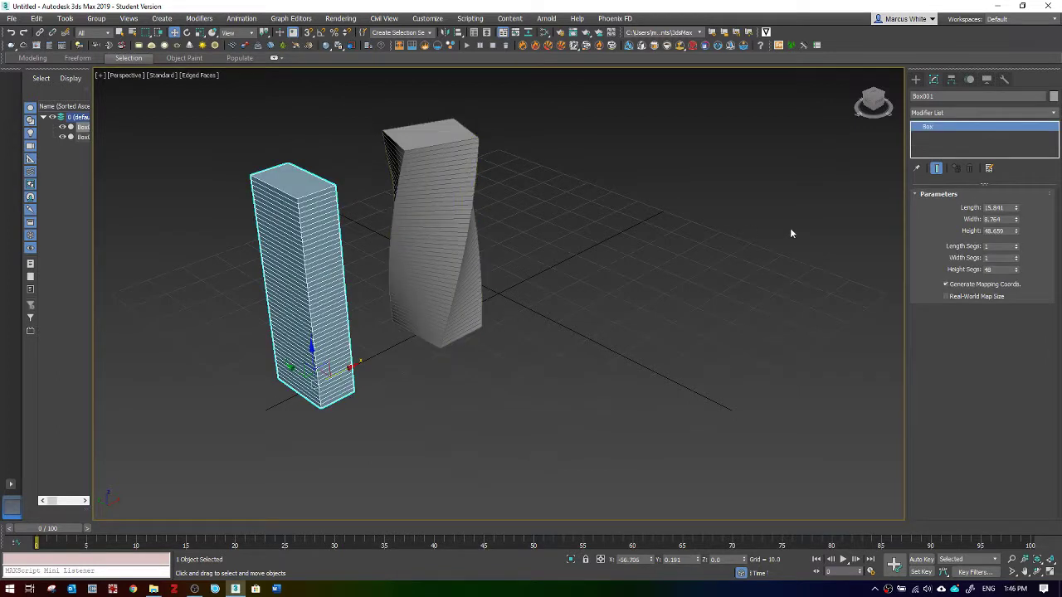
drag(1014, 214, 1015, 225)
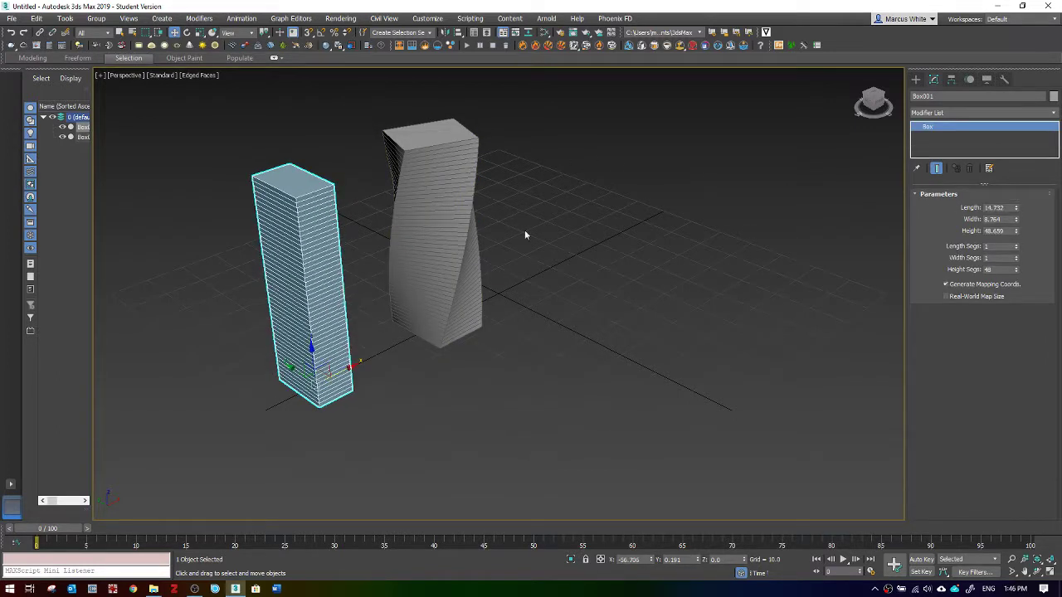
click(469, 255)
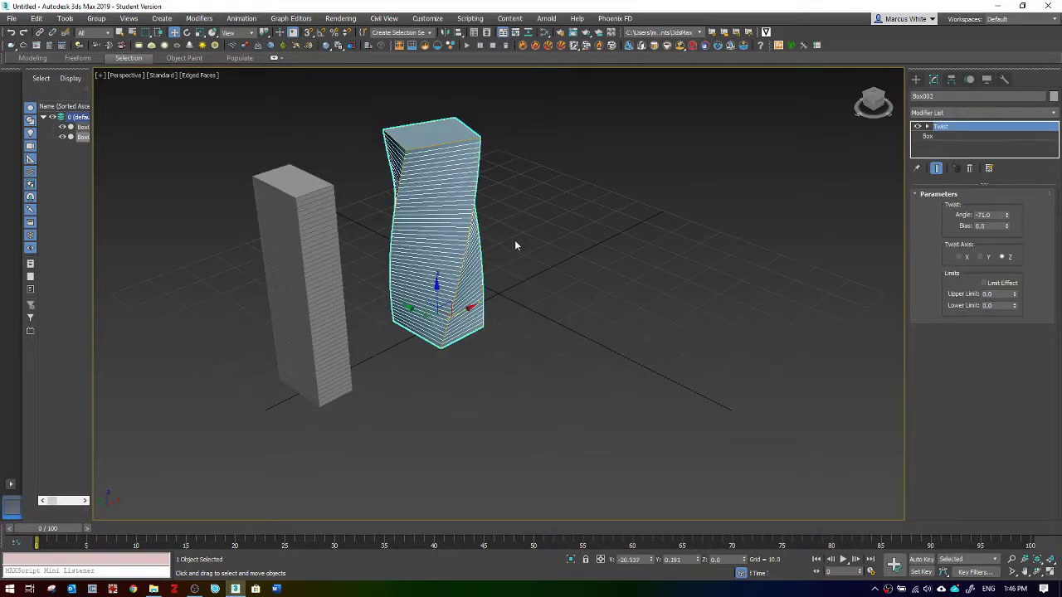
key(Delete)
Clone the original box along the X axis as an instance and set its length to 13.427 and width to 9.994
click(365, 300)
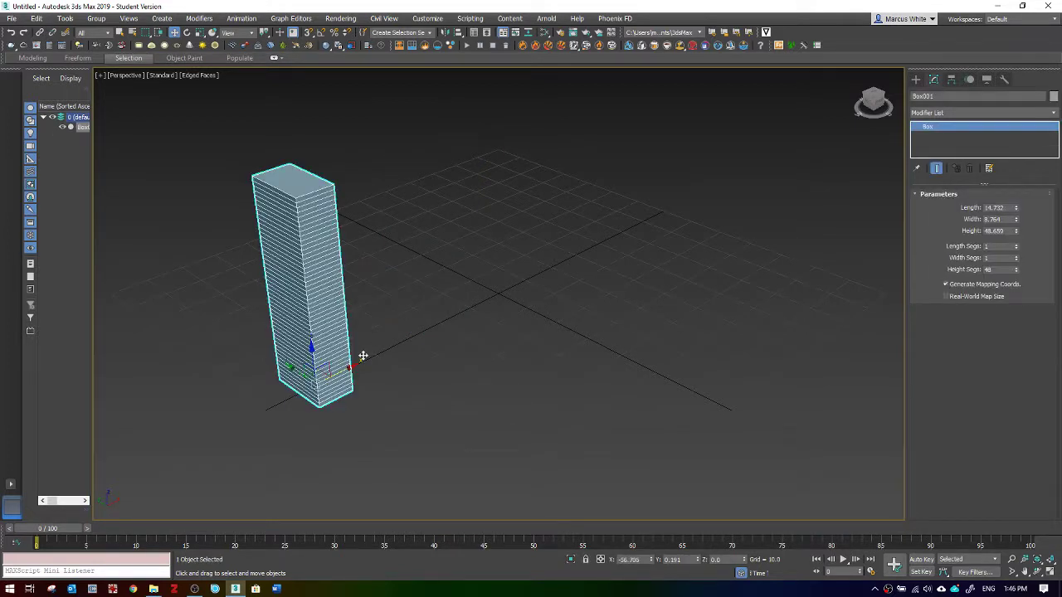
shift+drag(349, 363, 507, 308)
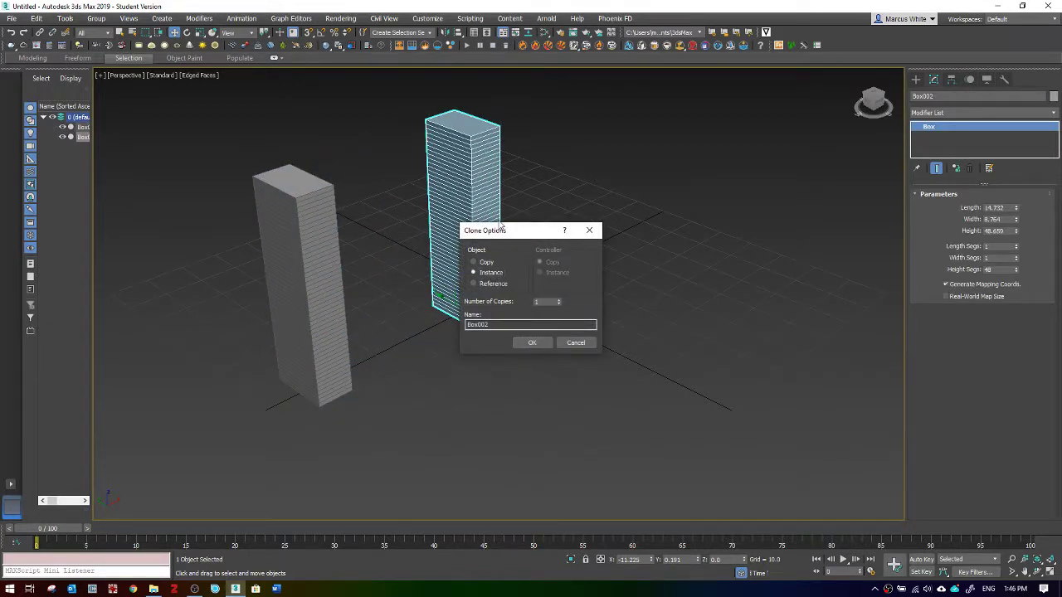
click(480, 274)
click(532, 344)
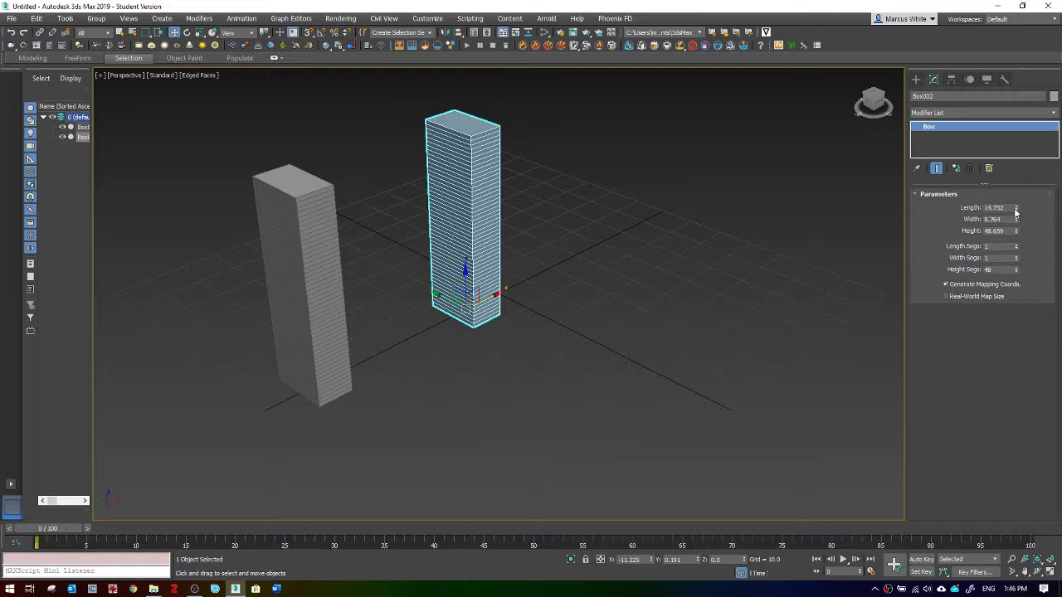
mouse_move(1016, 213)
mouse_down()
mouse_move(1014, 168)
mouse_move(982, 186)
mouse_move(1016, 197)
mouse_move(1016, 212)
mouse_move(1020, 200)
mouse_move(1013, 219)
mouse_up()
click(335, 239)
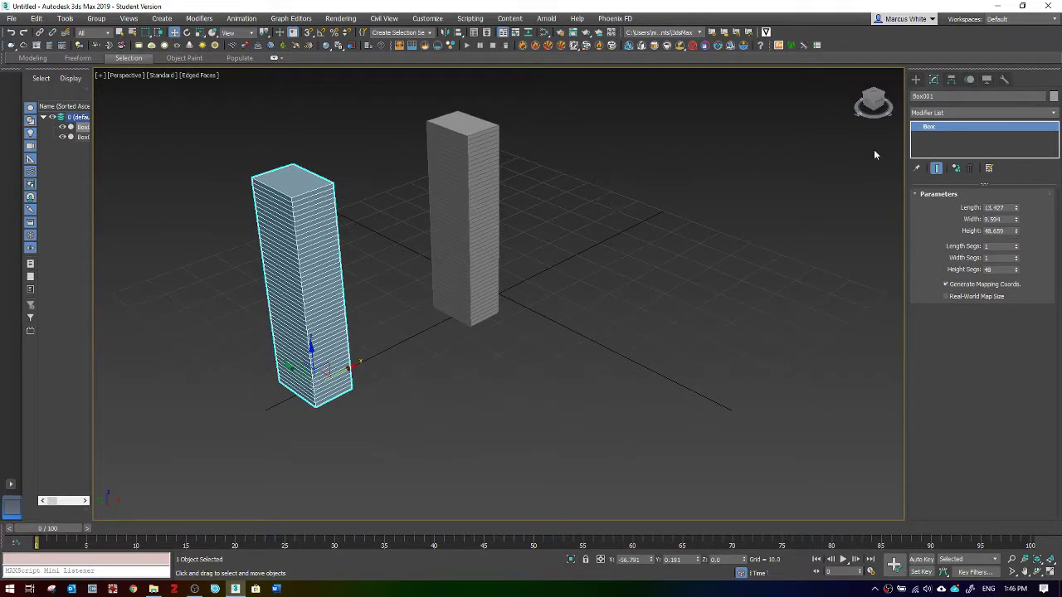
Apply a Twist modifier to the instanced box with an angle of 94 about the Z axis
click(465, 215)
click(936, 113)
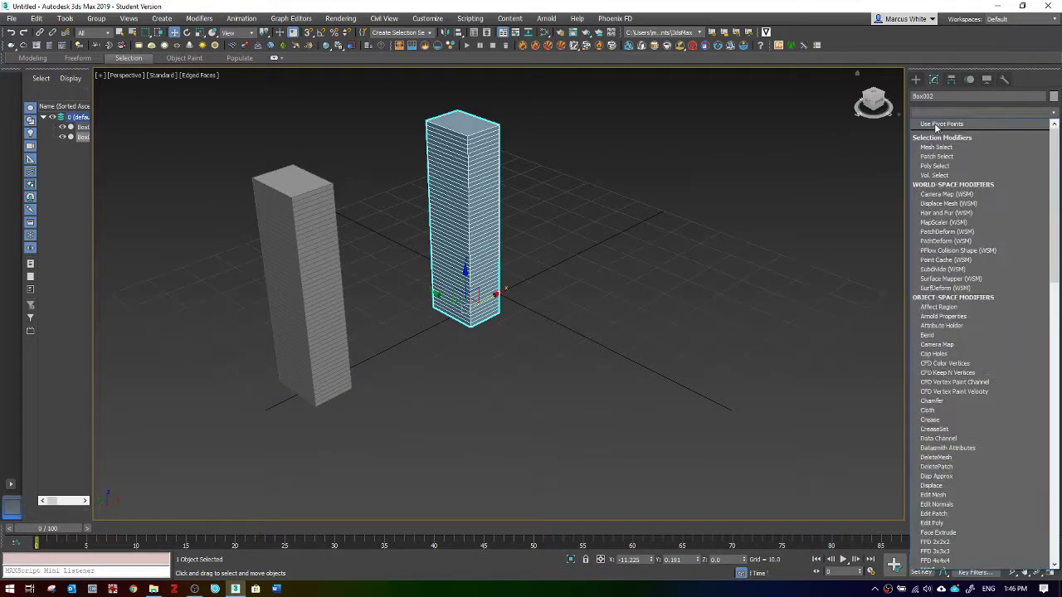
key(m)
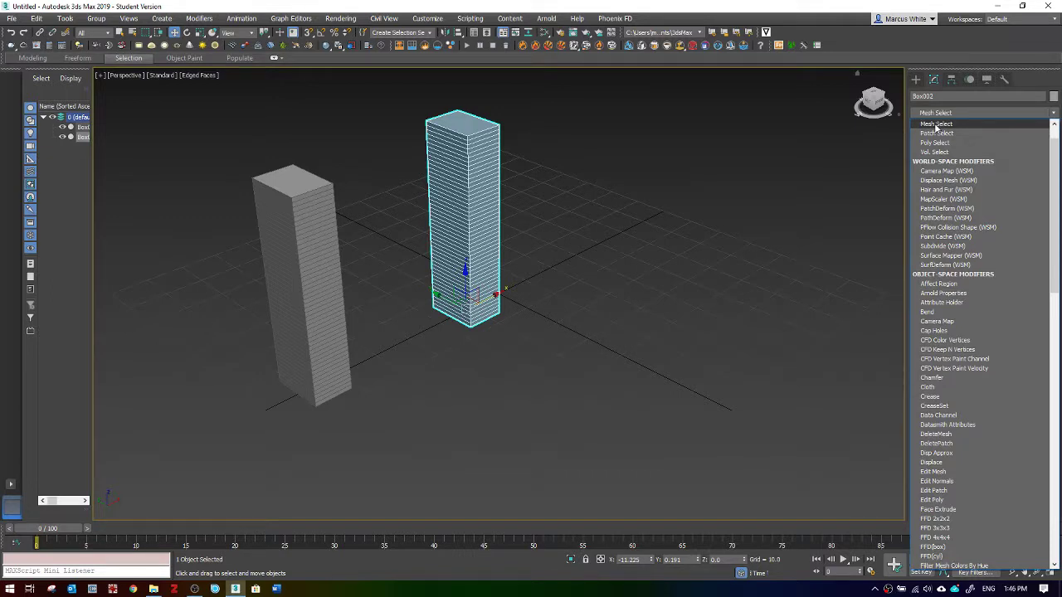
key(t)
key(w)
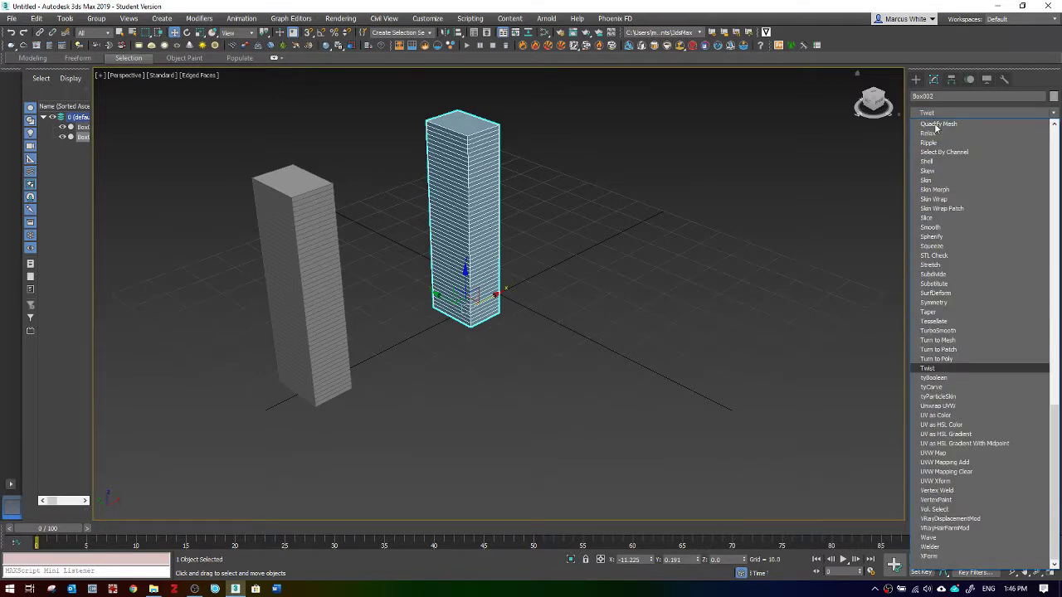
key(Return)
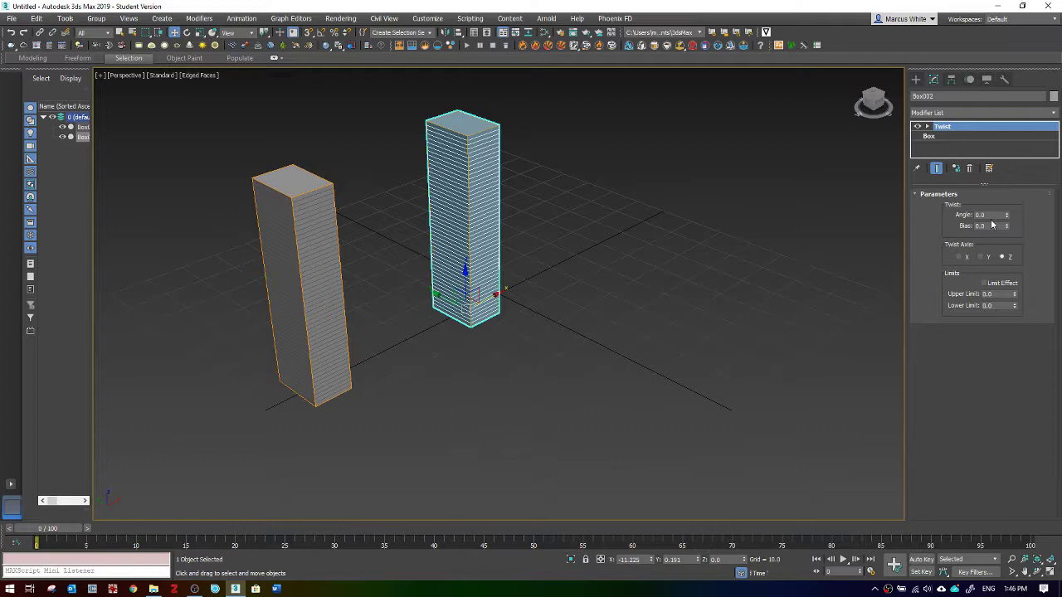
mouse_move(1007, 214)
mouse_down()
mouse_move(996, 337)
mouse_move(992, 217)
mouse_up()
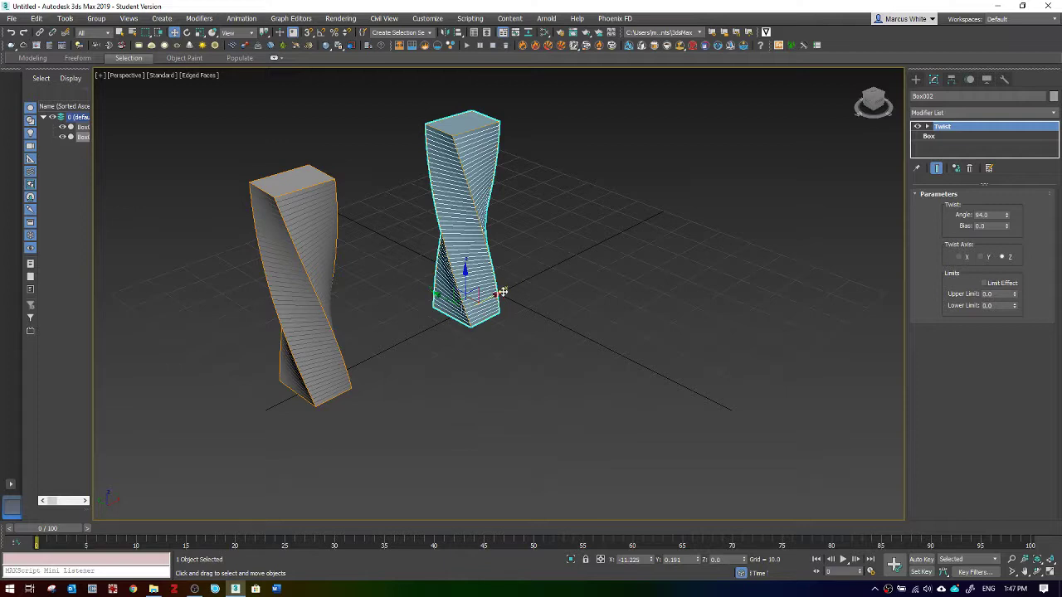
Move the instanced box closer to the original along the X axis and make its Twist unique with an angle of 107.5
mouse_move(501, 292)
mouse_down()
mouse_move(534, 277)
mouse_move(486, 297)
mouse_up()
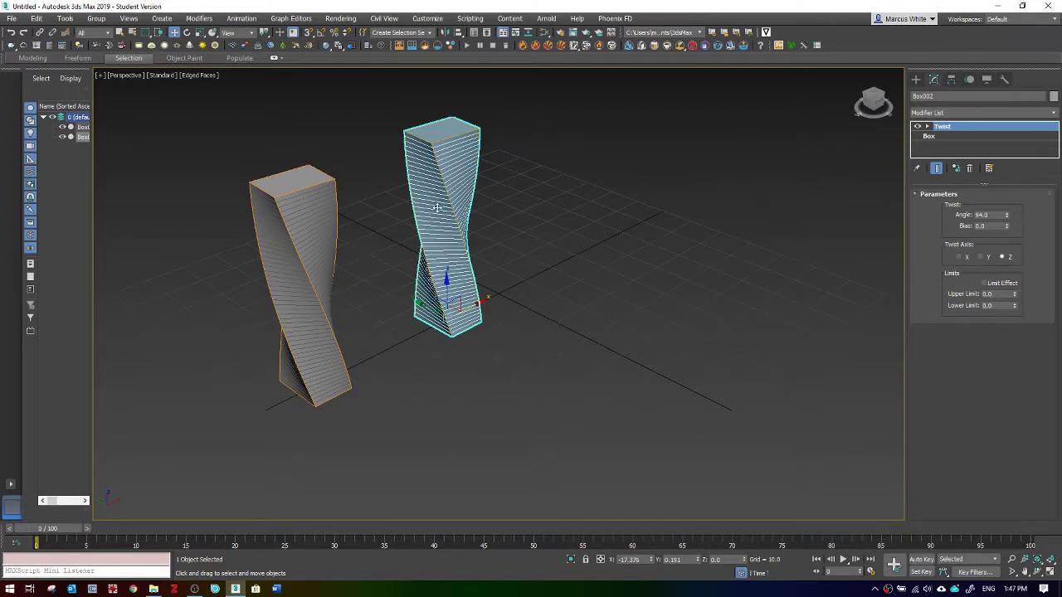
click(958, 170)
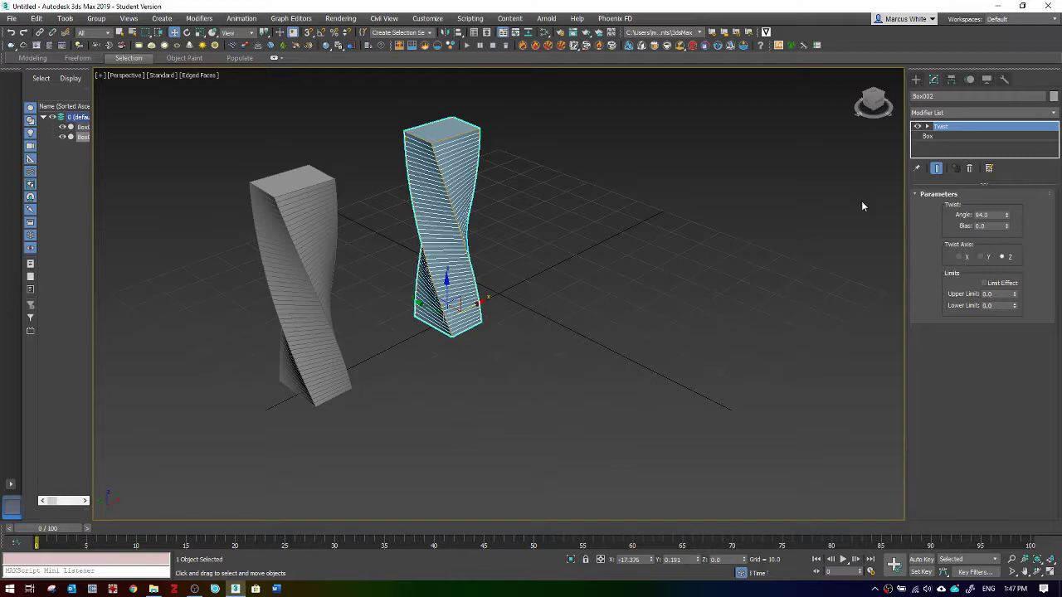
drag(1007, 216, 928, 192)
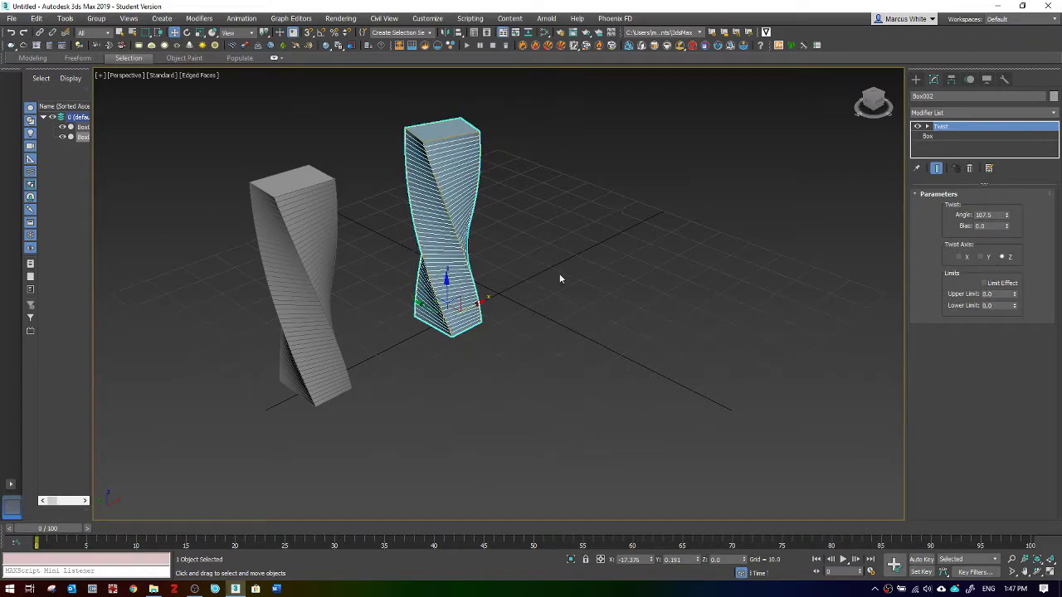
Delete the instanced box and clone the remaining twisted box along the X axis as a reference
key(Delete)
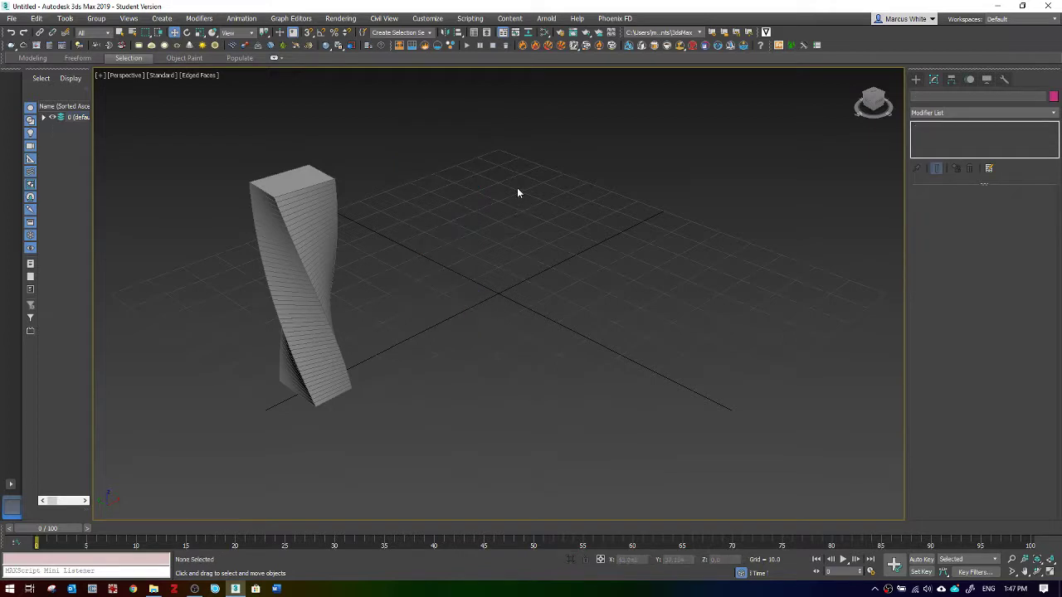
key(ctrl+a)
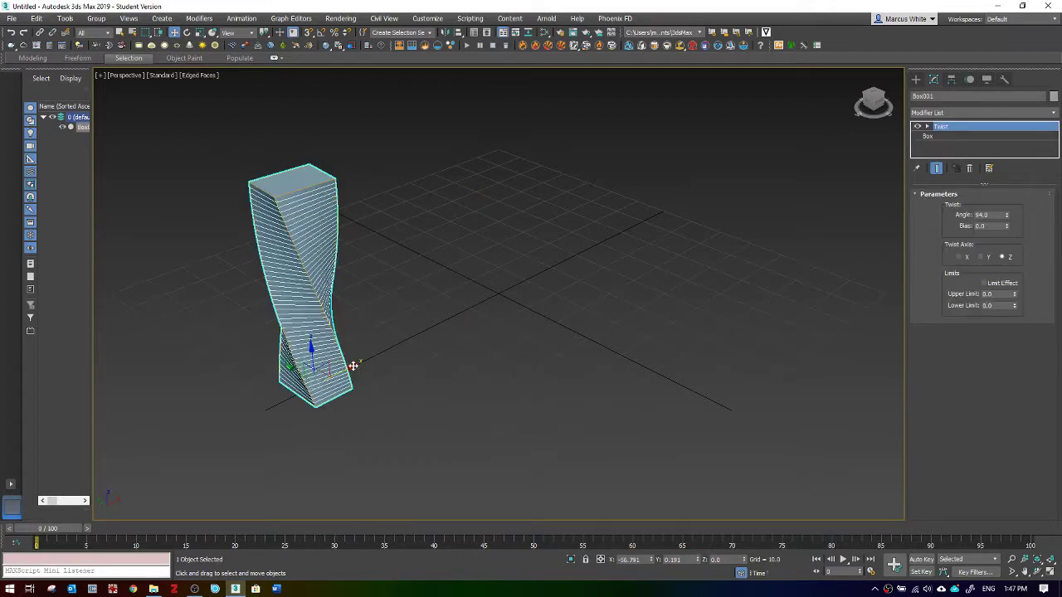
shift+drag(352, 366, 513, 293)
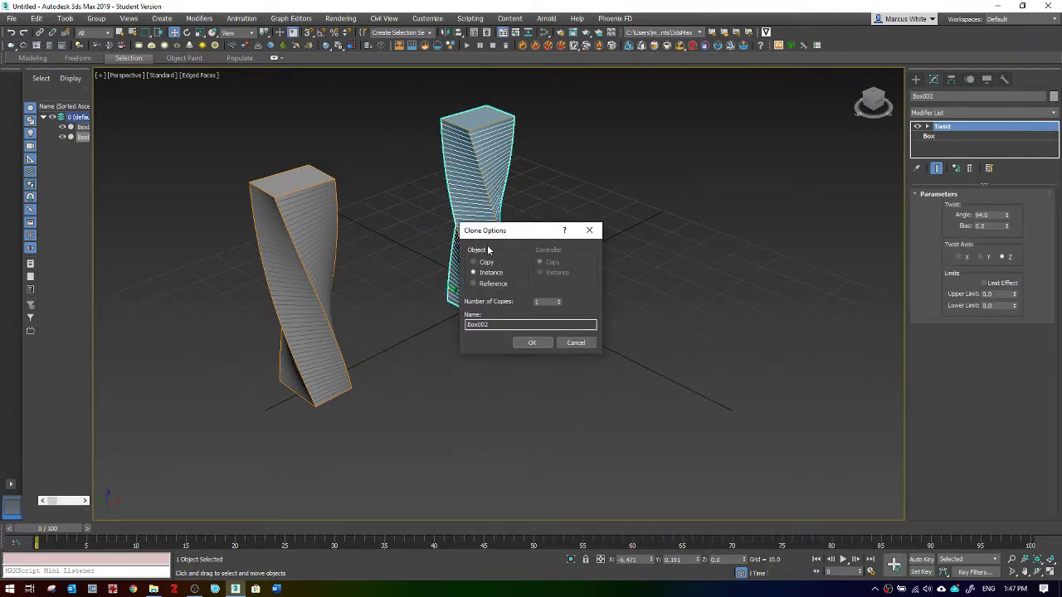
click(488, 285)
click(534, 342)
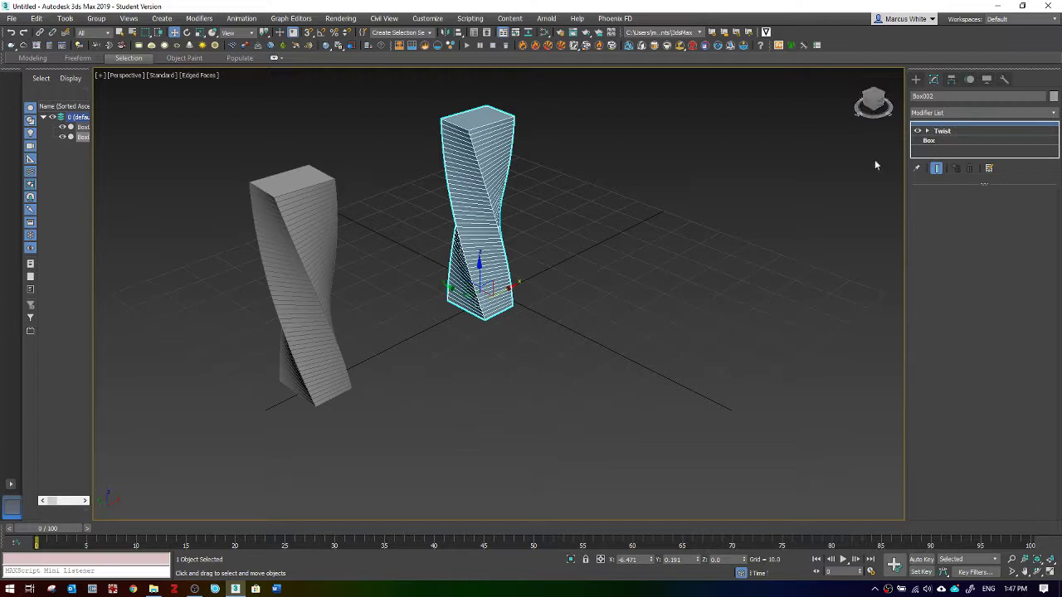
Set the reference clone's box height to 49.618 and its shared Twist angle to 112.5
click(712, 207)
click(335, 237)
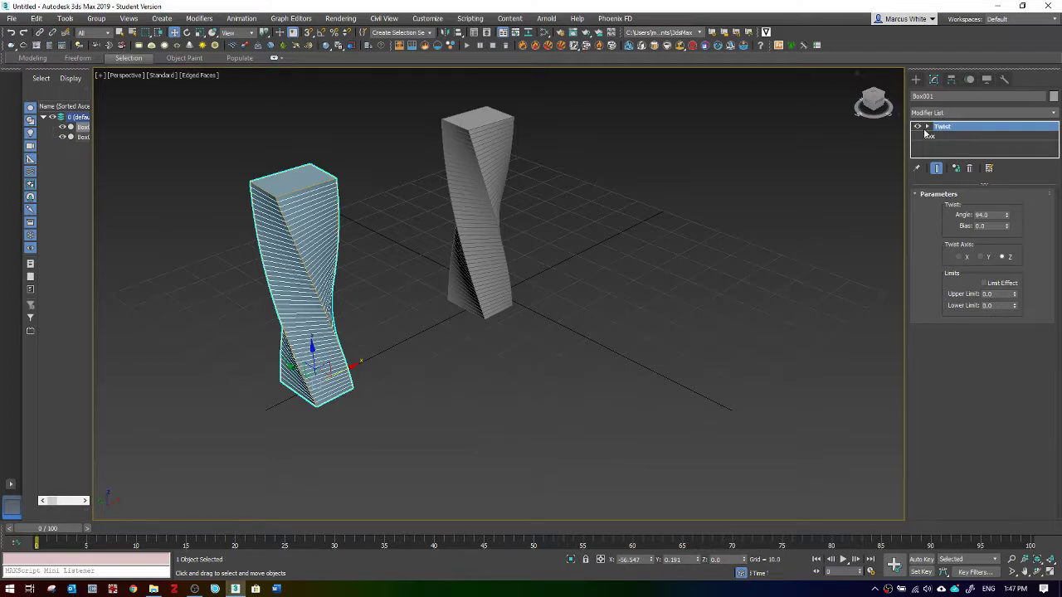
click(492, 172)
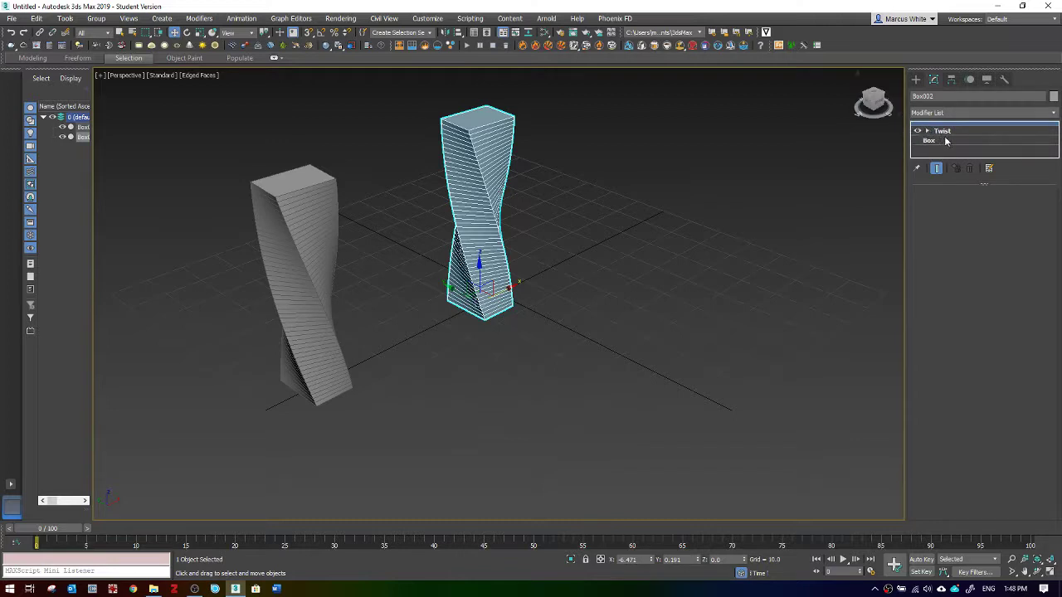
click(946, 131)
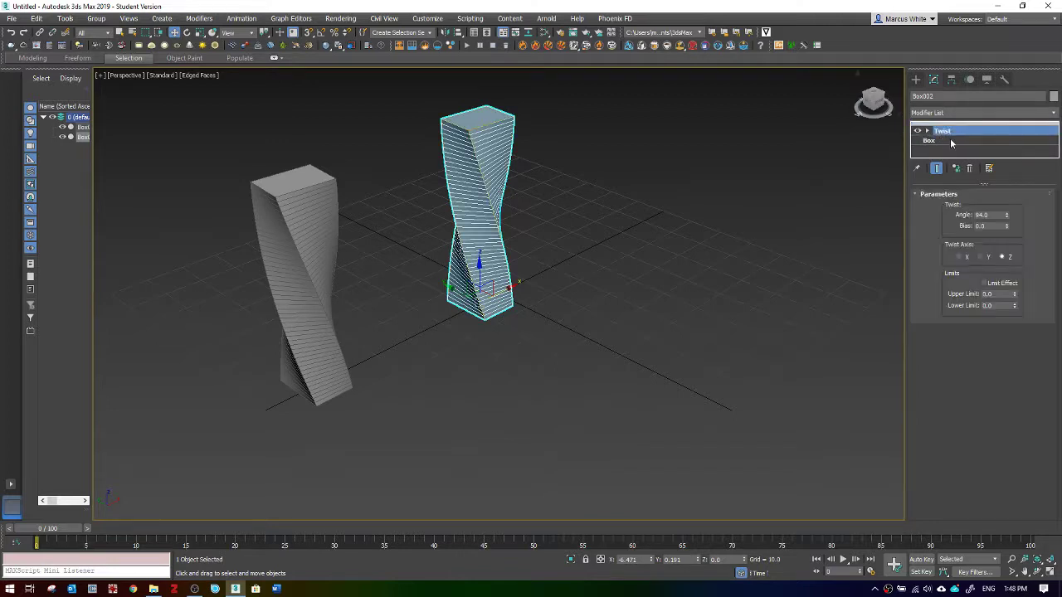
click(952, 140)
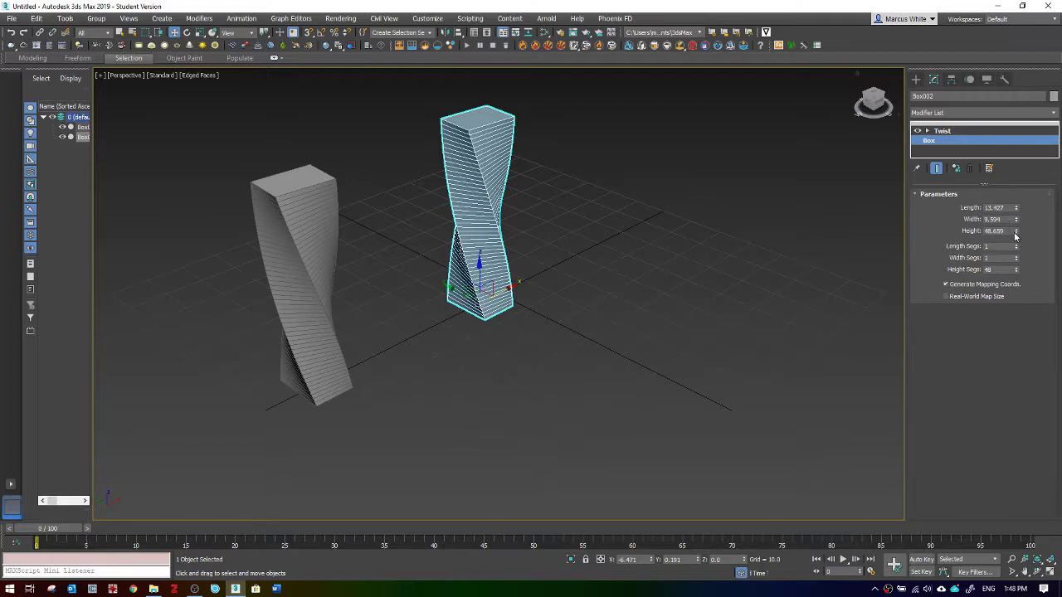
drag(1016, 232, 1016, 231)
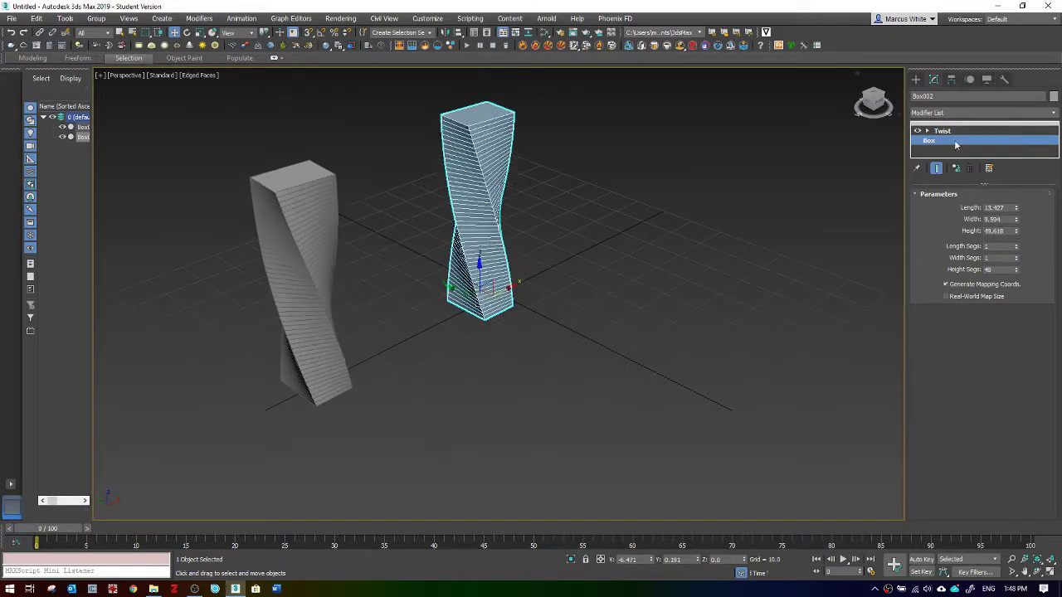
click(952, 131)
drag(1008, 214, 1008, 208)
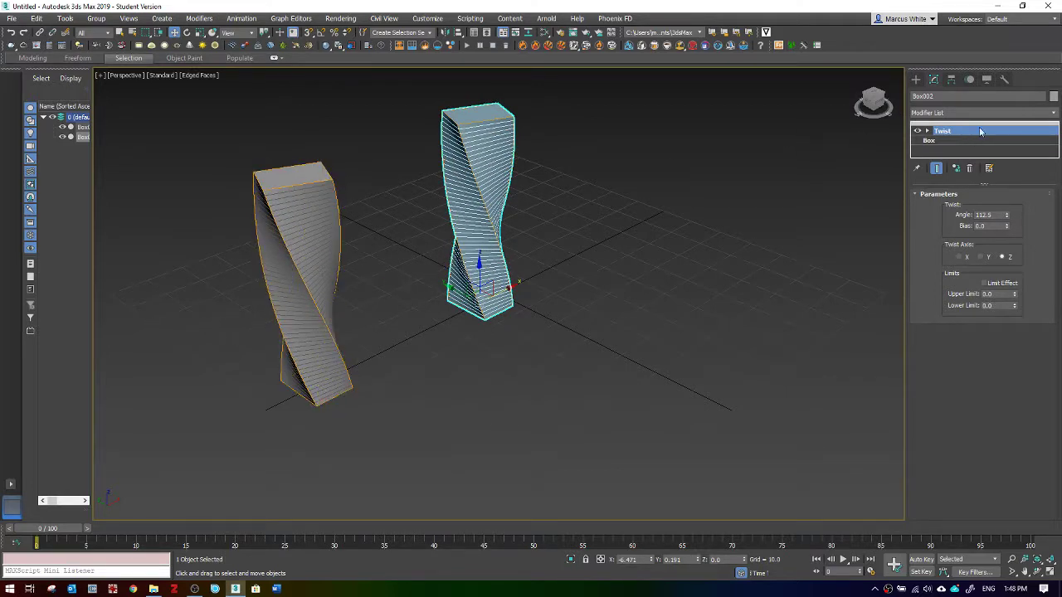
Apply a Bend modifier with an angle of 63 at the top of the reference clone's modifier stack, above the shared Twist
click(965, 130)
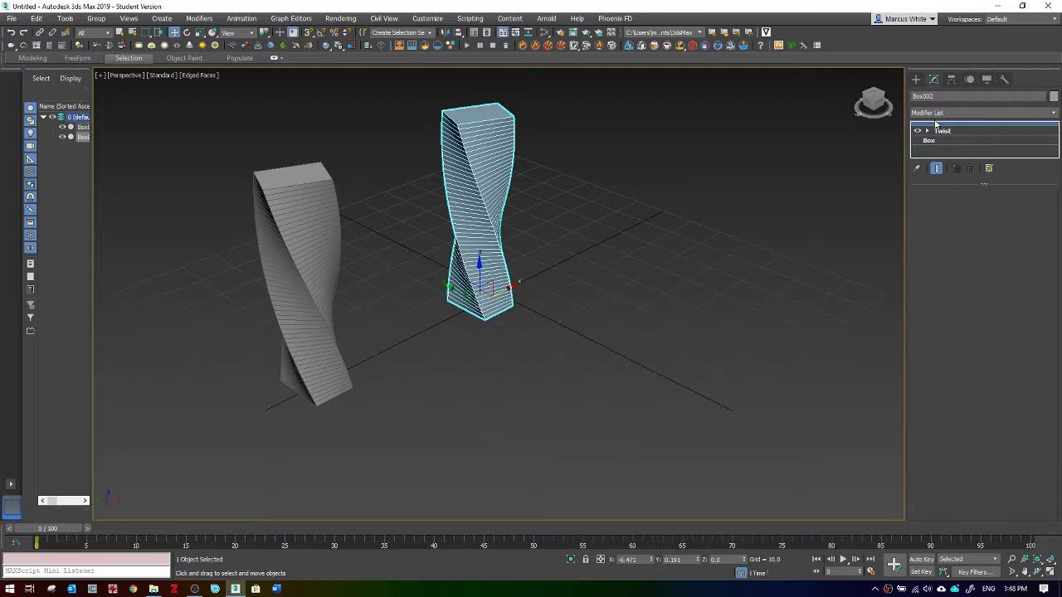
click(958, 113)
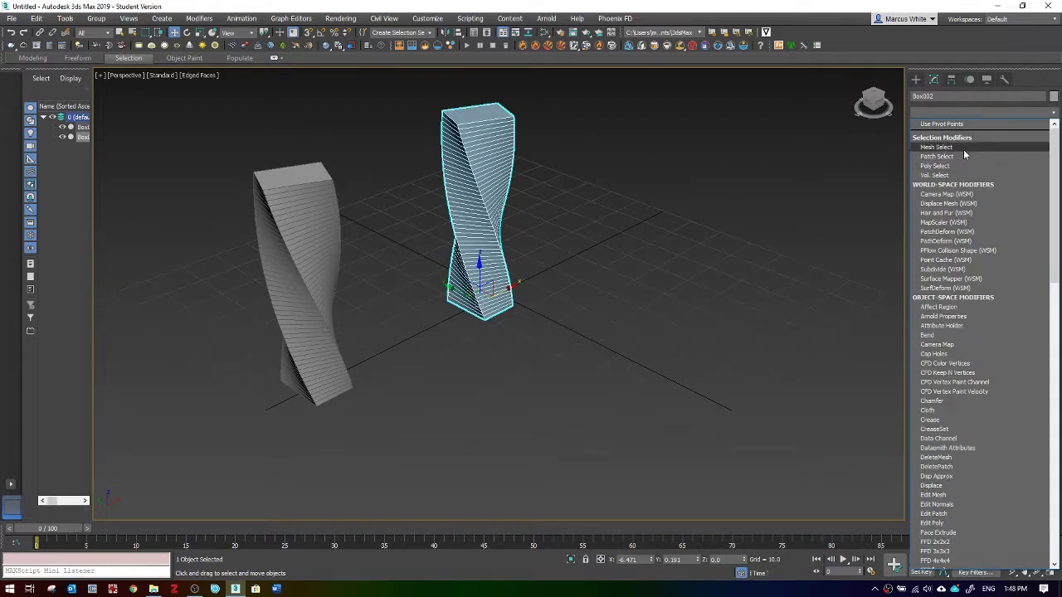
key(b)
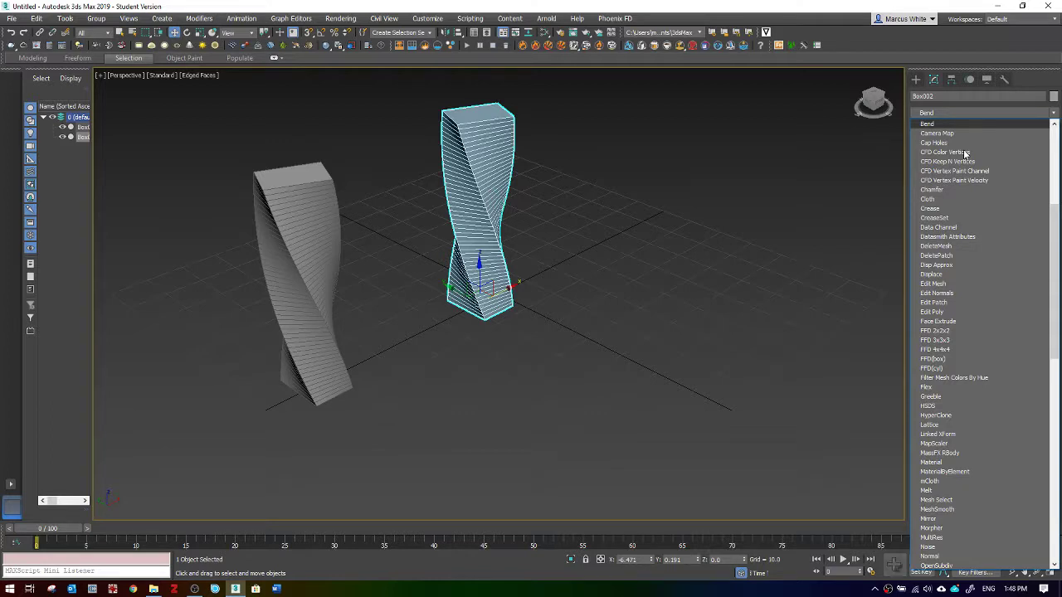
key(Return)
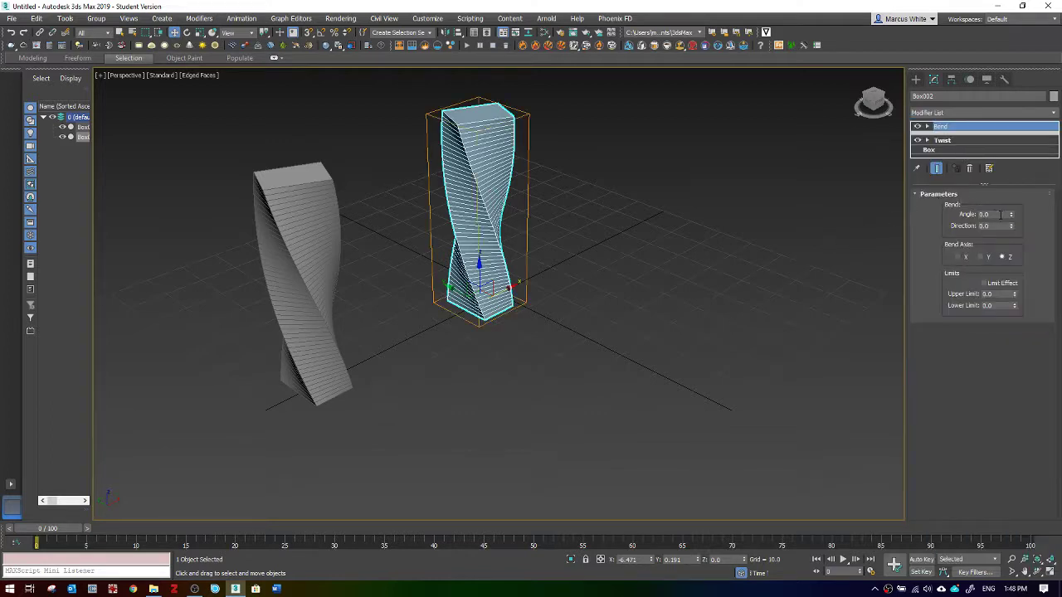
drag(1011, 217, 1005, 156)
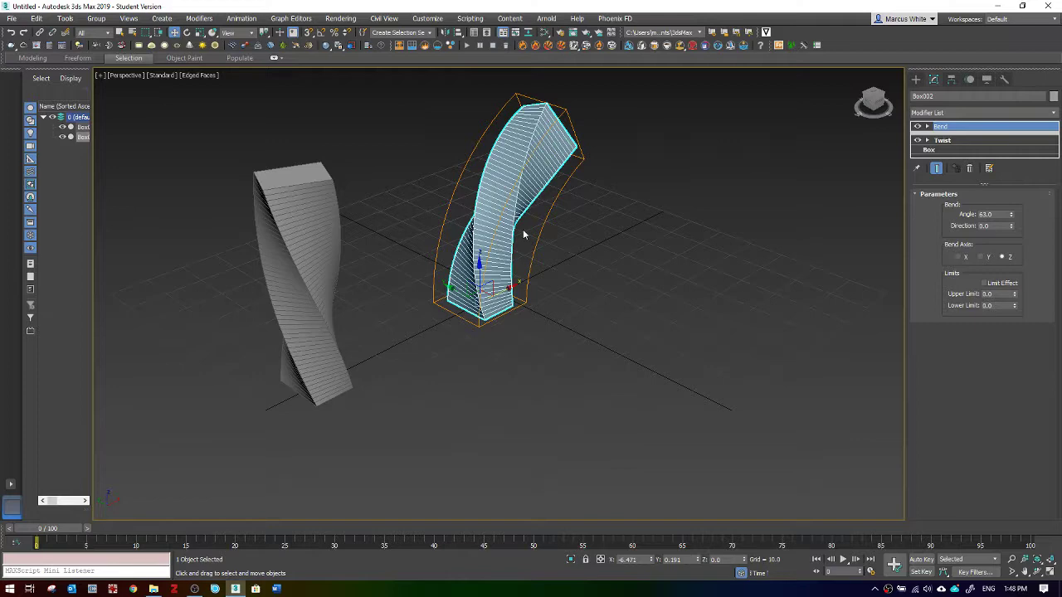
Increase the Twist angle on the original box and set the reference clone's box height to 46.641
click(330, 240)
drag(1007, 215, 1002, 365)
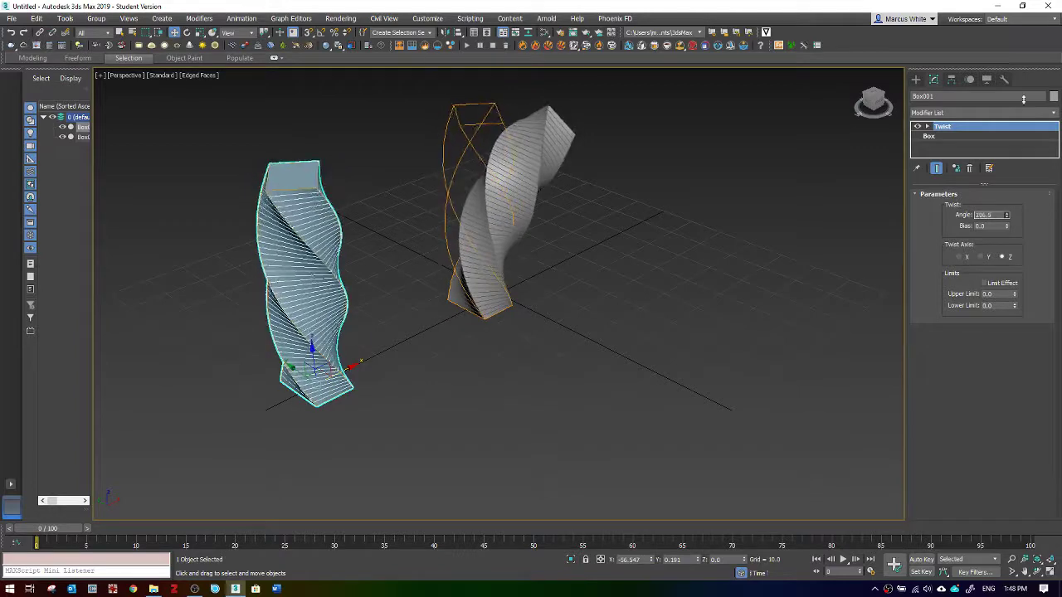
click(533, 178)
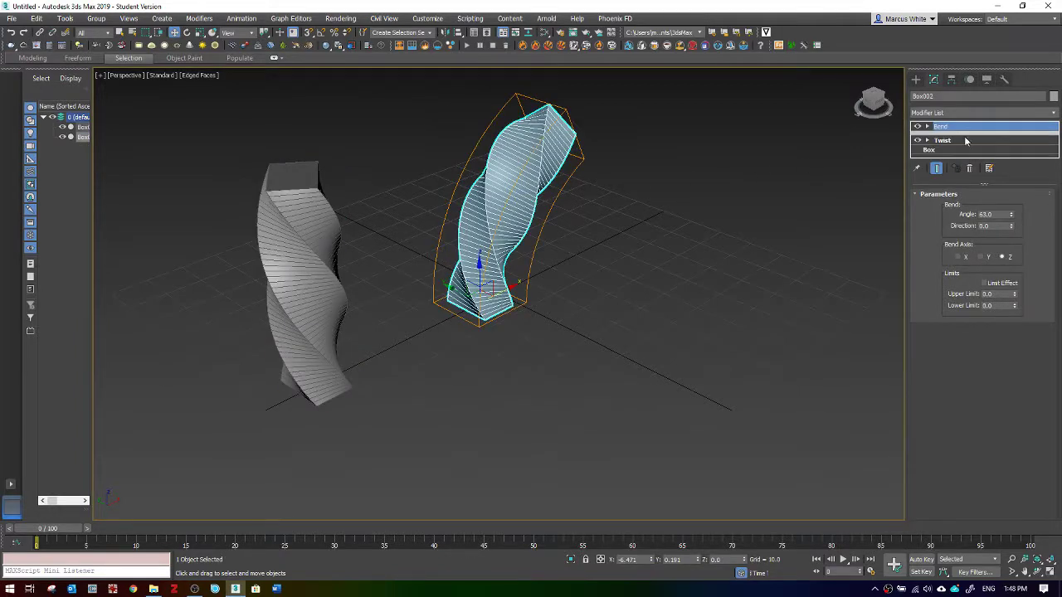
click(963, 150)
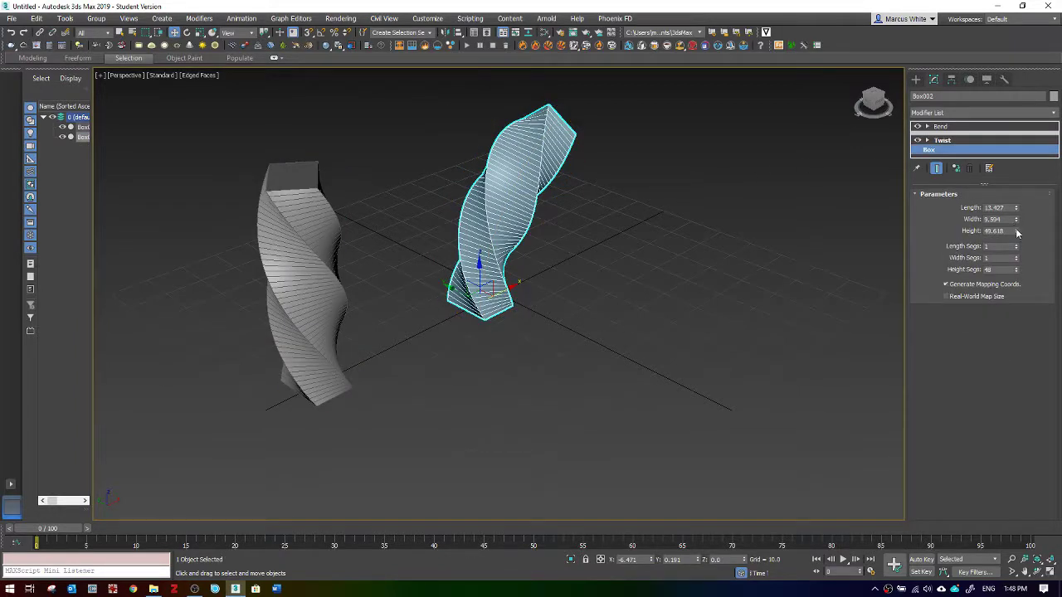
mouse_move(1017, 233)
mouse_down()
mouse_move(1017, 220)
mouse_move(1015, 266)
mouse_move(1016, 212)
mouse_move(1019, 238)
mouse_move(1019, 229)
mouse_up()
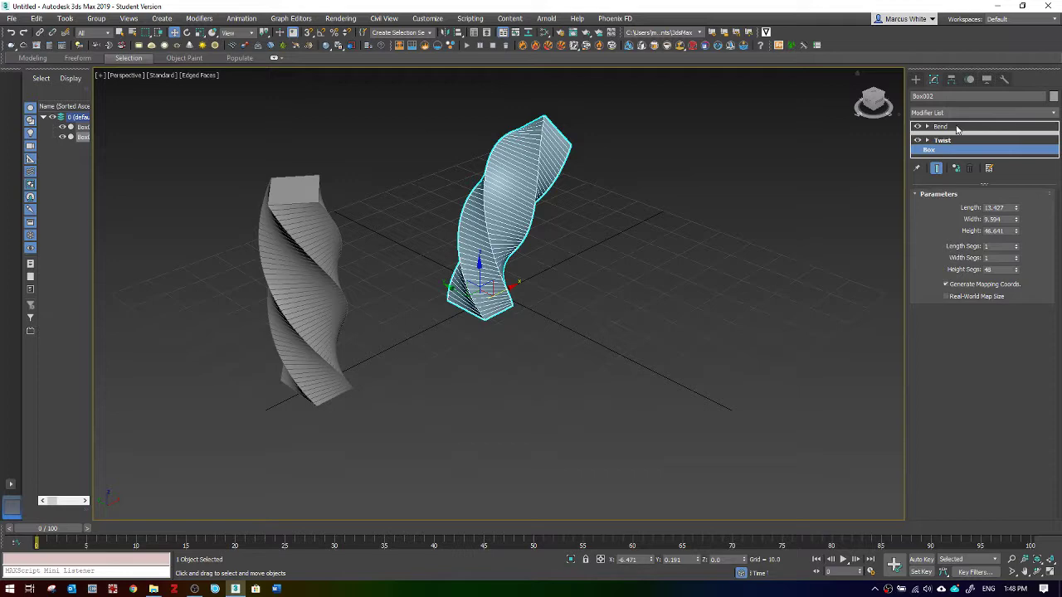
Set the reference clone's Bend angle to 45 and its direction to 119
click(958, 128)
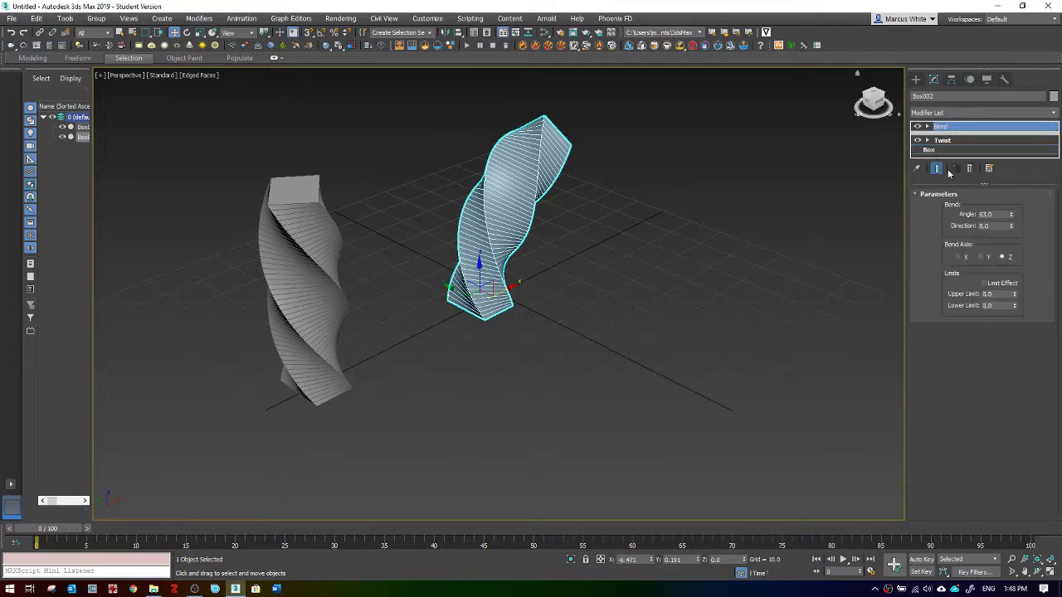
drag(1012, 217, 1008, 190)
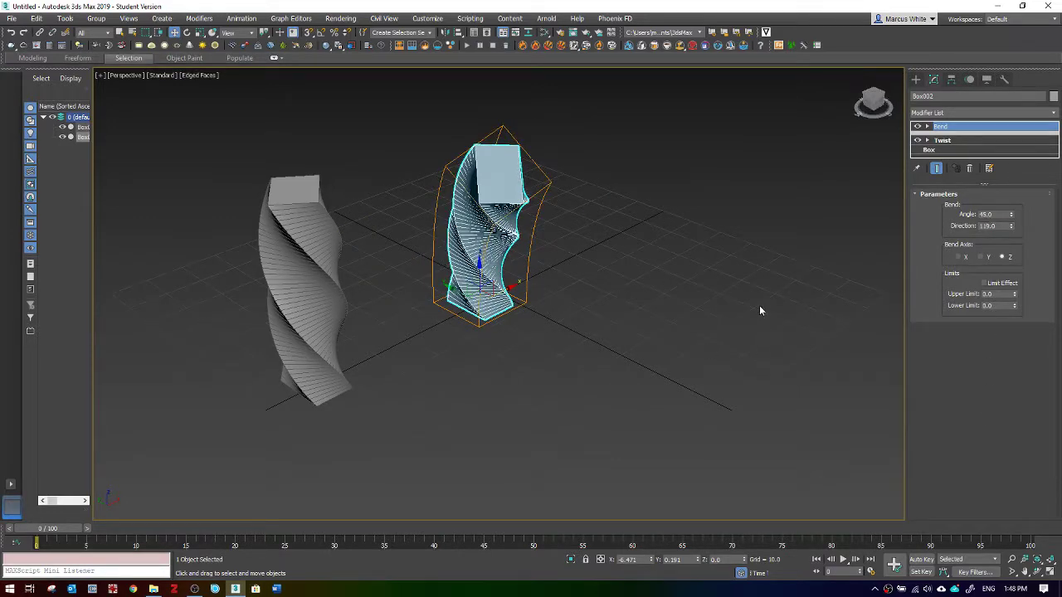
alt+middle_drag(395, 218, 623, 232)
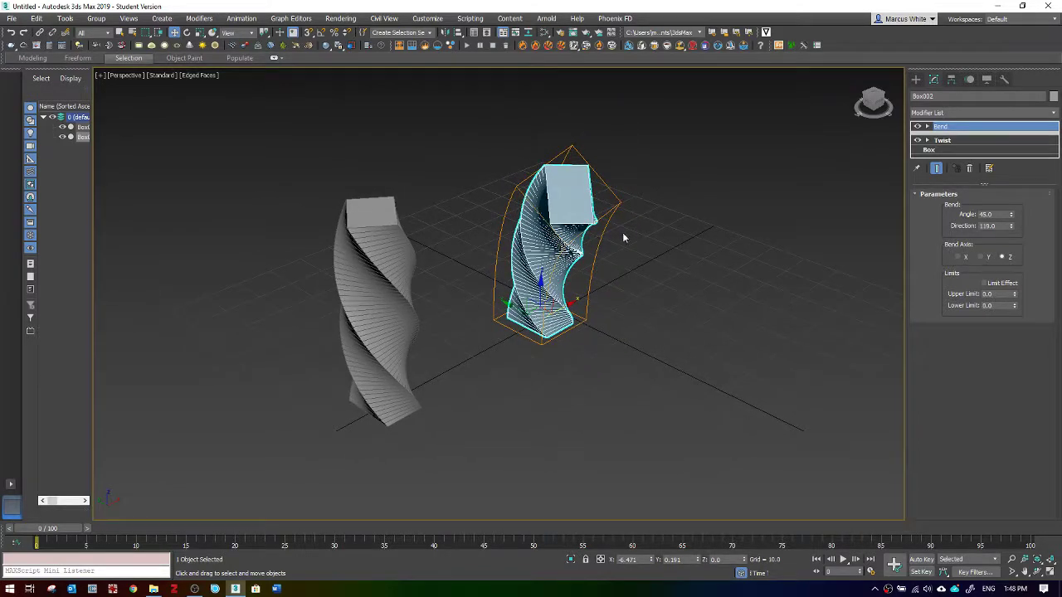
Delete both twisted boxes from the scene
click(642, 251)
drag(662, 187, 419, 352)
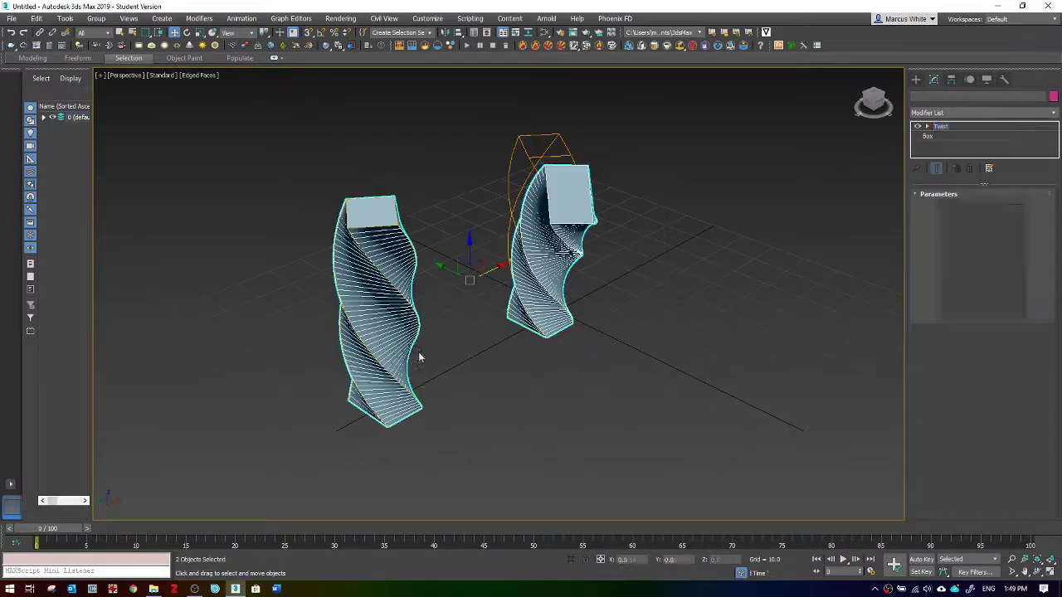
key(Delete)
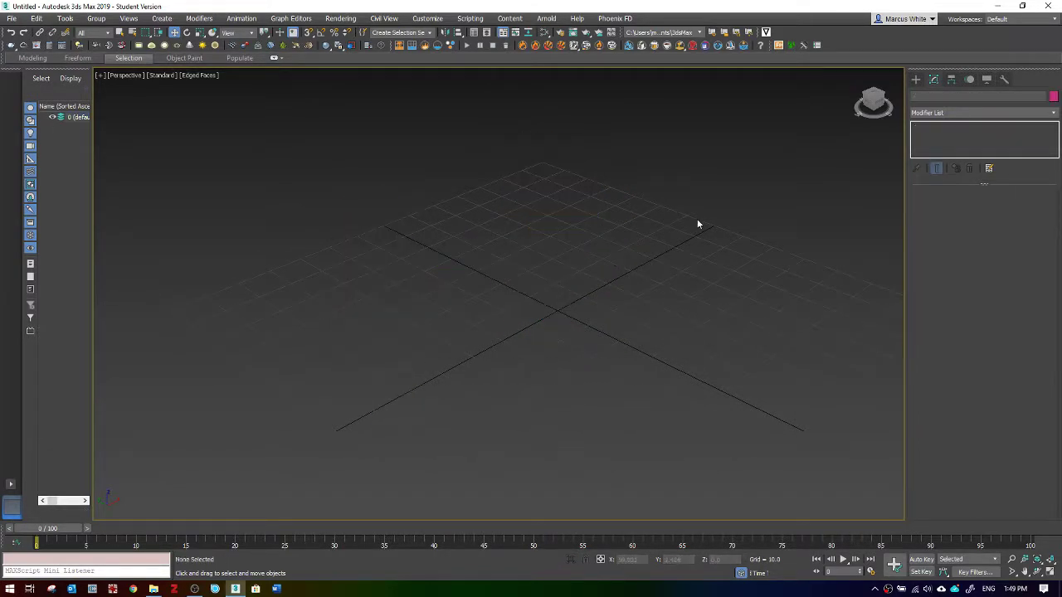
Create a geosphere with a radius of about 19.6 near the centre of the grid
click(916, 79)
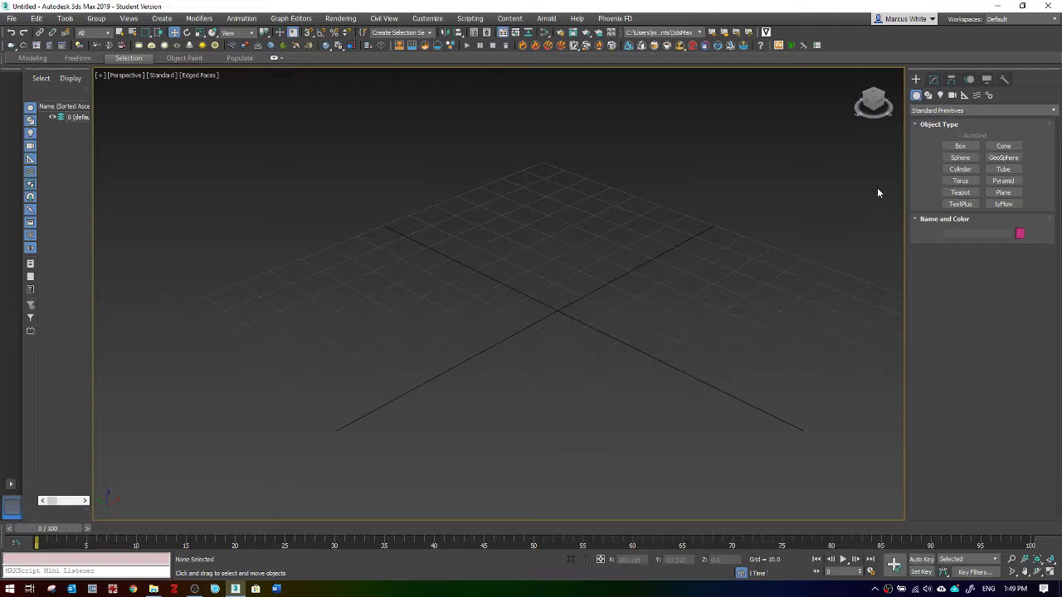
click(1000, 159)
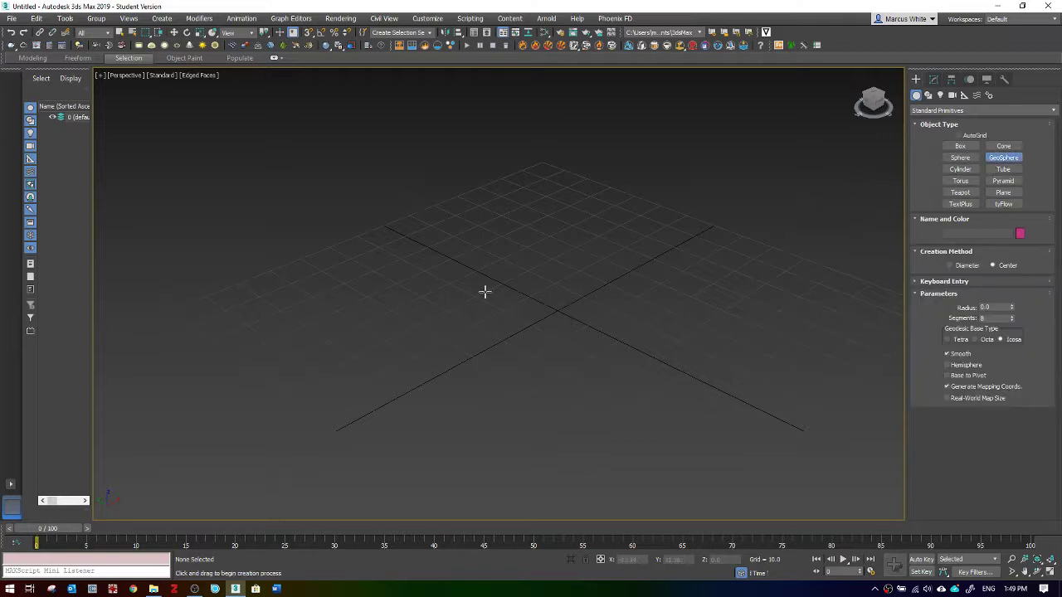
drag(516, 293, 563, 299)
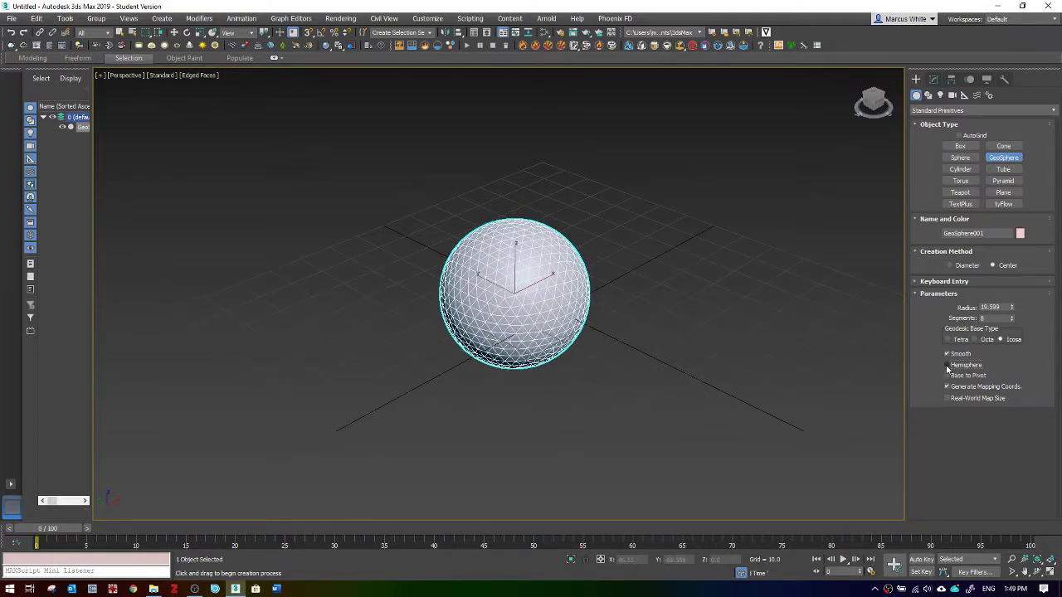
Make the geosphere a hemisphere with smoothing off and 2 segments
click(947, 366)
click(947, 355)
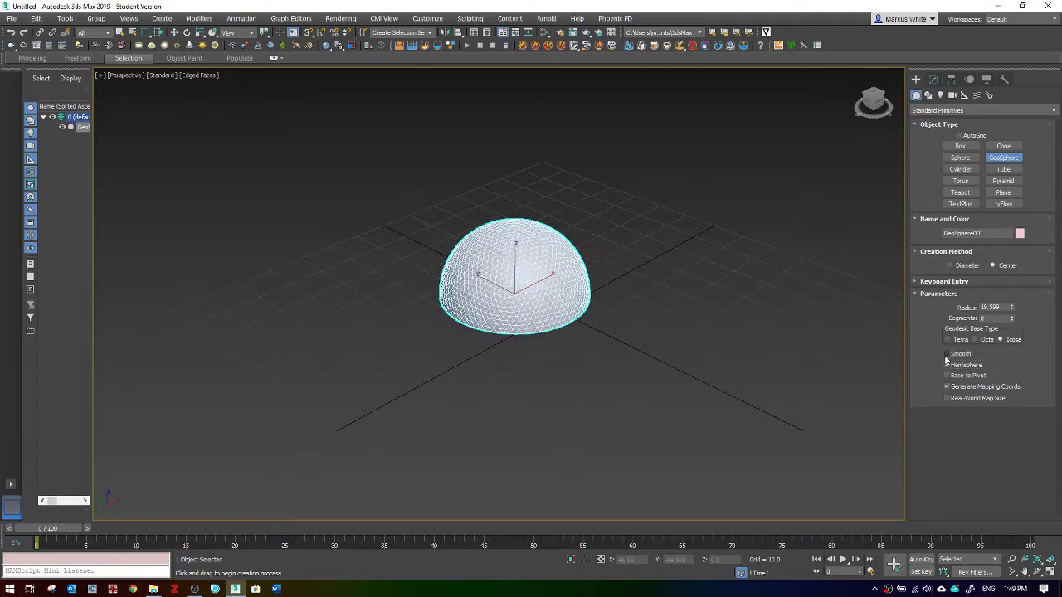
click(1011, 320)
click(1011, 320)
click(1012, 321)
click(1012, 320)
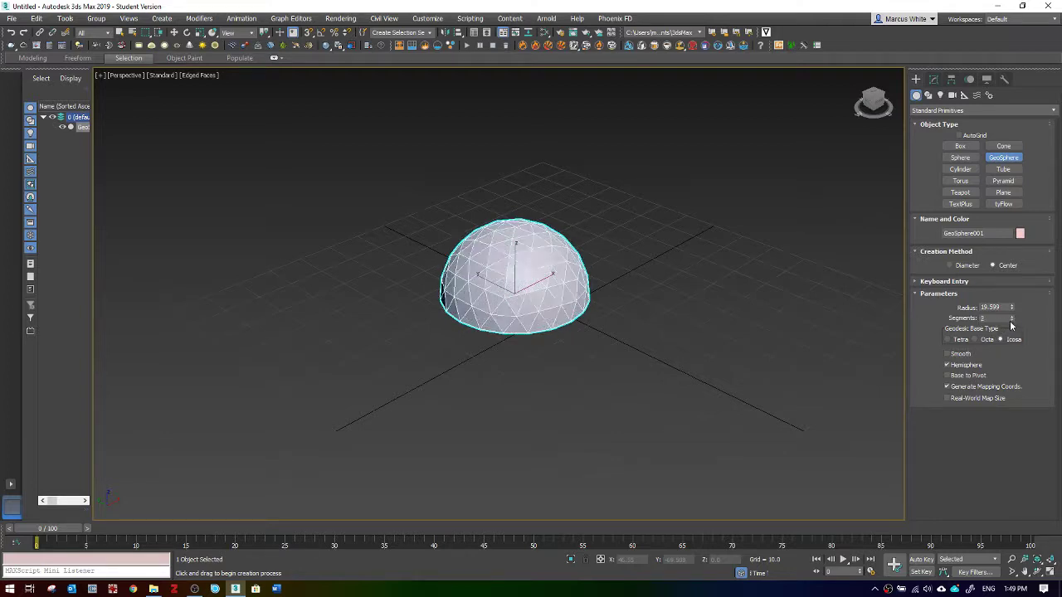
Rename the dome as GeoSphere-glaze
scroll(502, 303, up, 2)
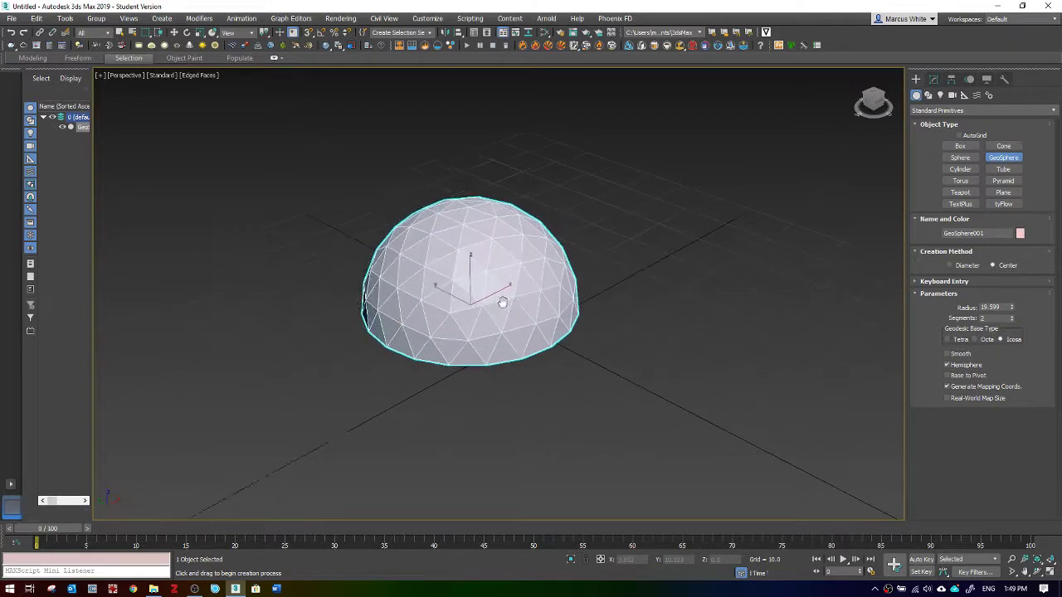
scroll(502, 302, up, 2)
scroll(474, 280, down, 3)
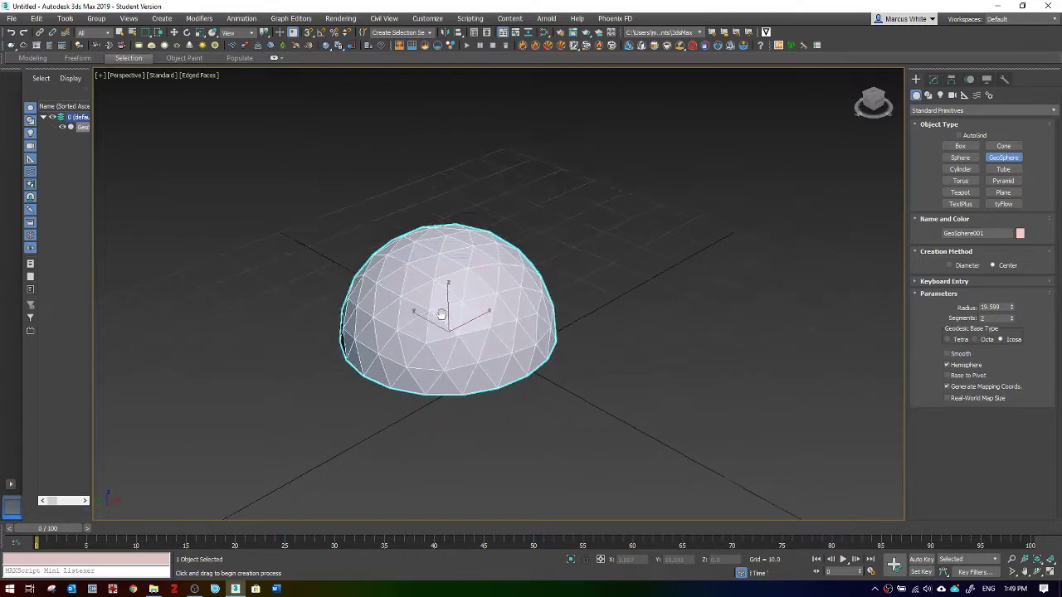
key(w)
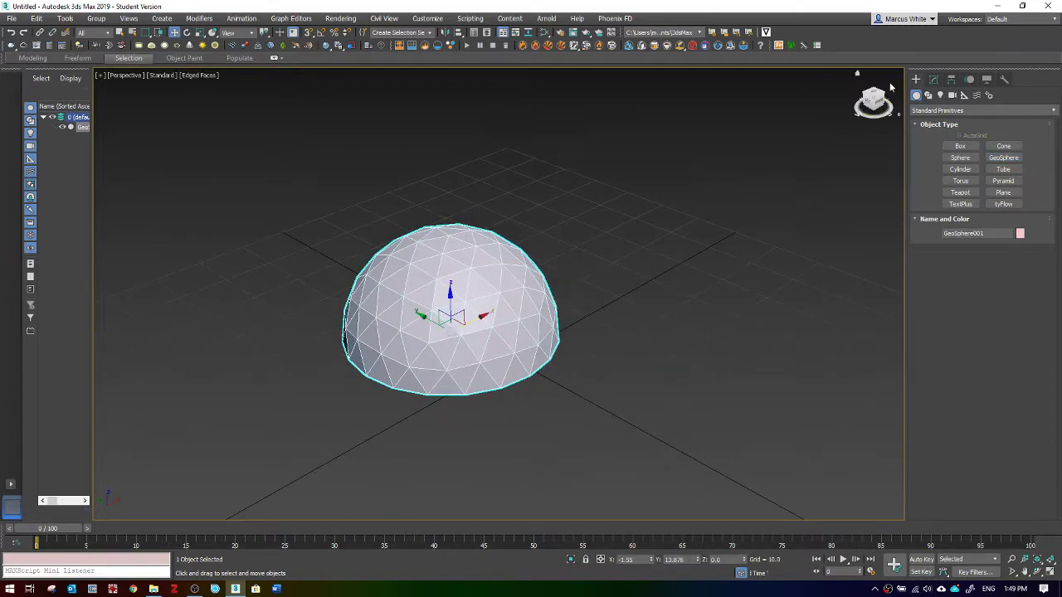
click(934, 79)
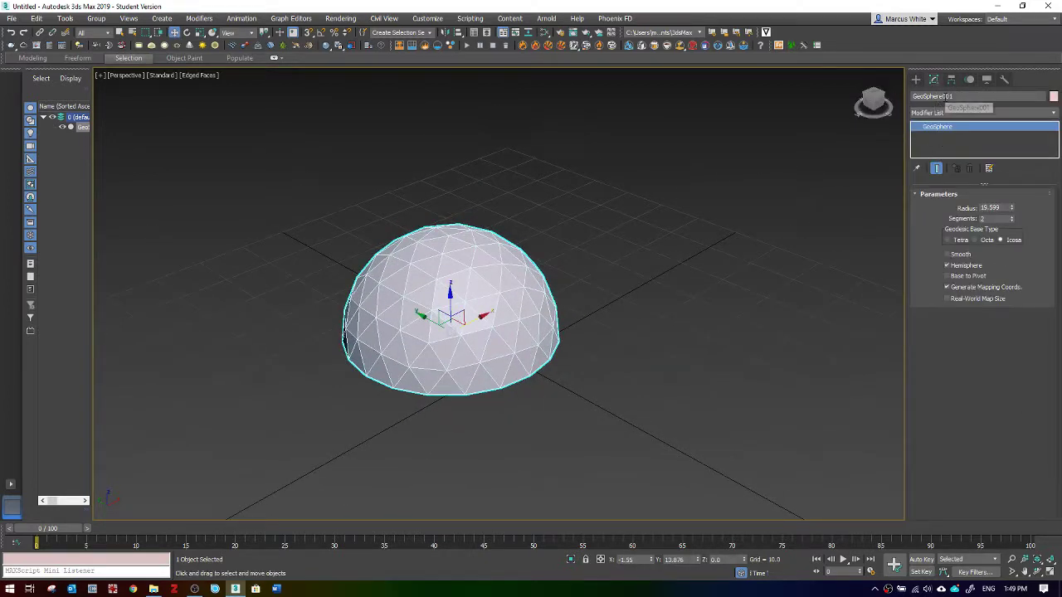
drag(941, 96, 954, 97)
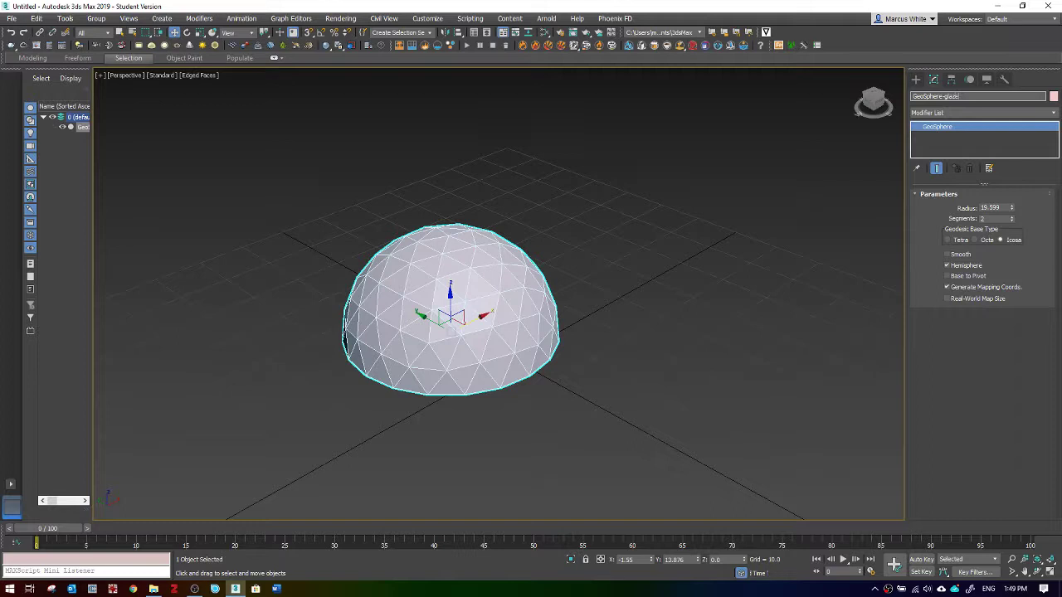
key(Return)
middle_drag(448, 291, 423, 300)
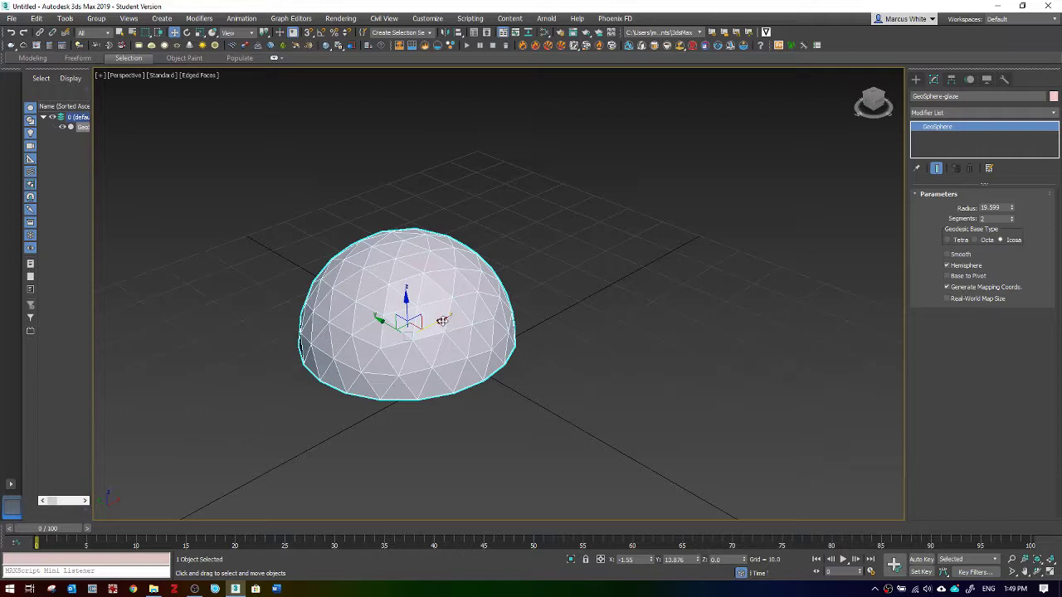
Clone the glazing dome along the X axis as a single reference named GeoSphere-Shell
shift+drag(442, 321, 614, 234)
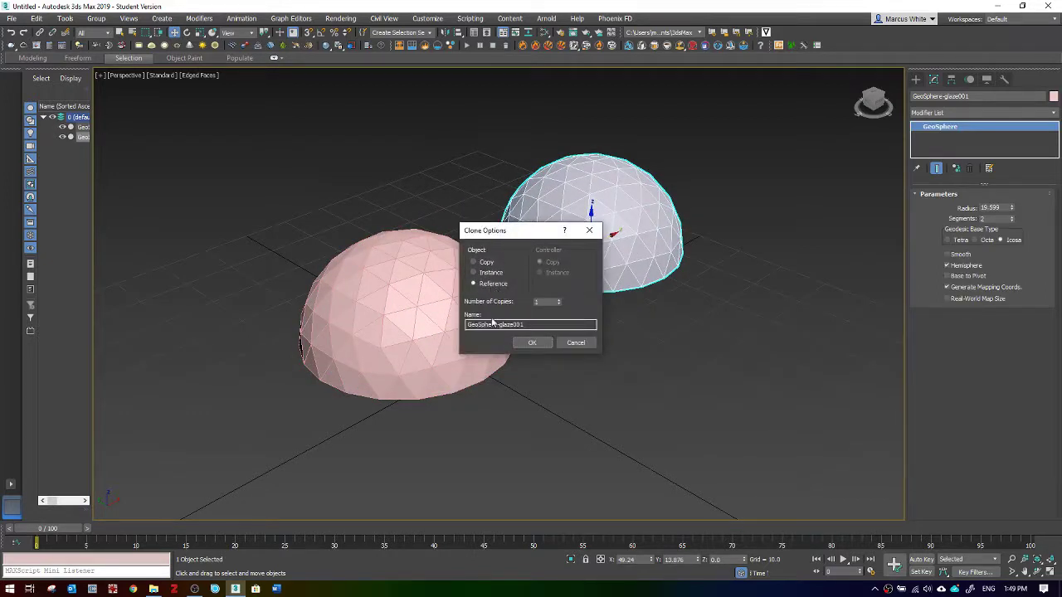
drag(497, 324, 550, 318)
text(Shell)
key(Return)
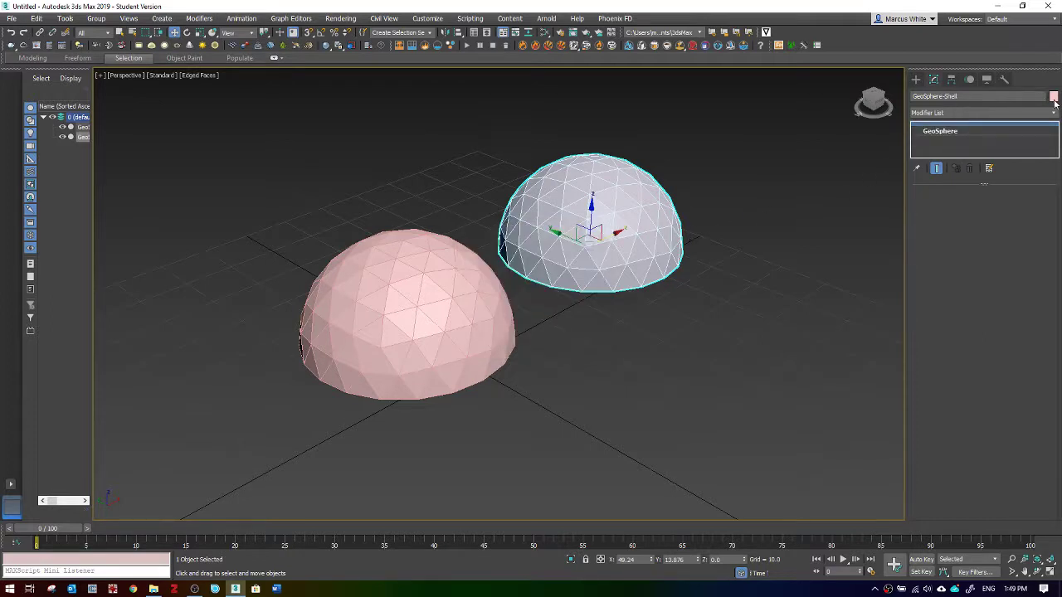
Change the object colour of the GeoSphere-Shell dome to blue
click(1054, 97)
click(575, 295)
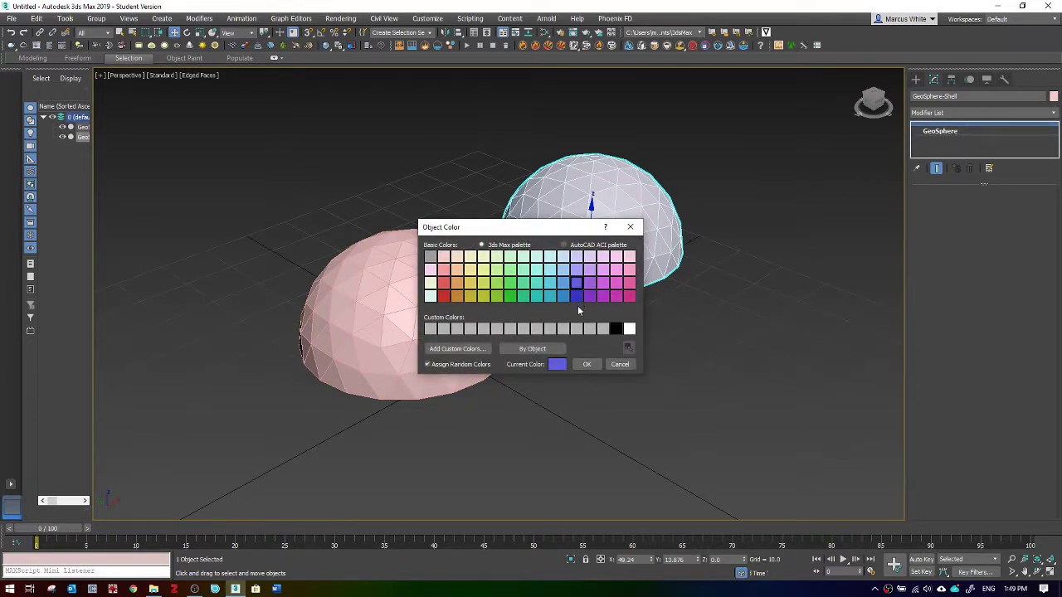
click(586, 364)
Clone the original pink dome along the Y axis as a single reference named GeoSphere-glaz-fram
click(451, 293)
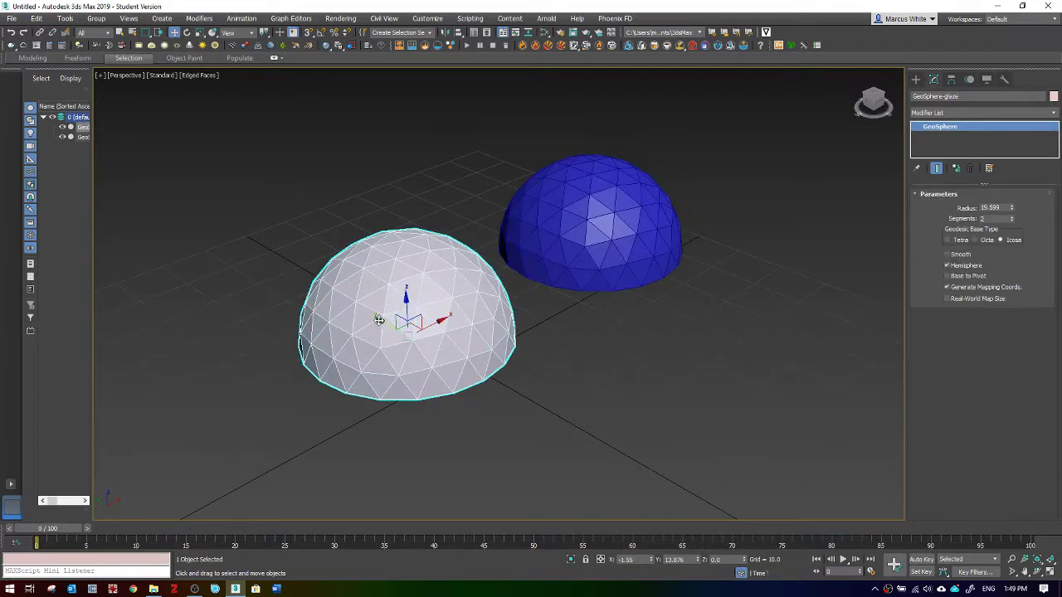
shift+drag(378, 321, 232, 197)
click(498, 325)
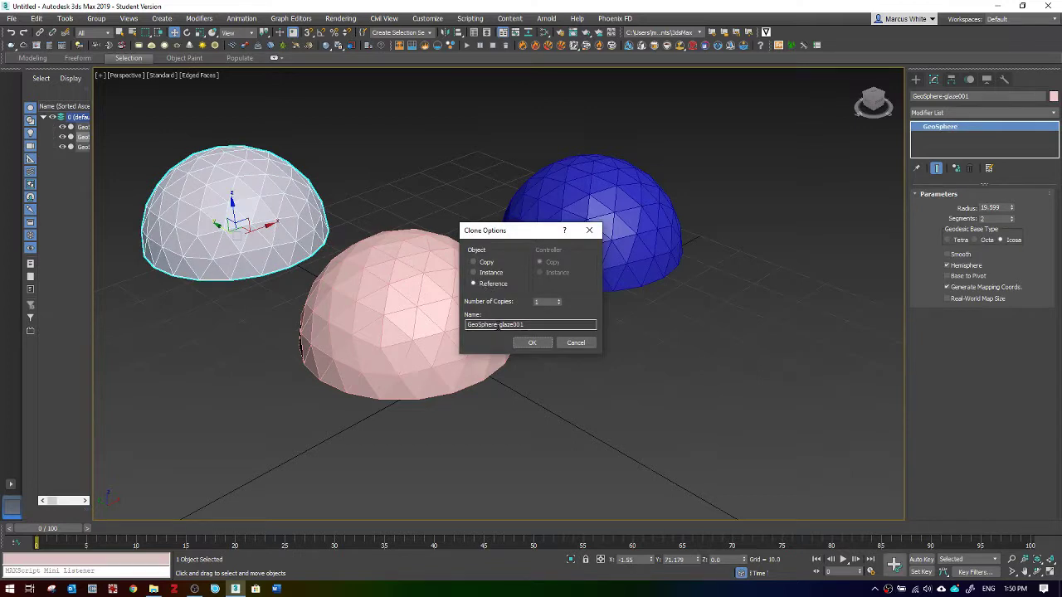
drag(498, 324, 510, 325)
key(Return)
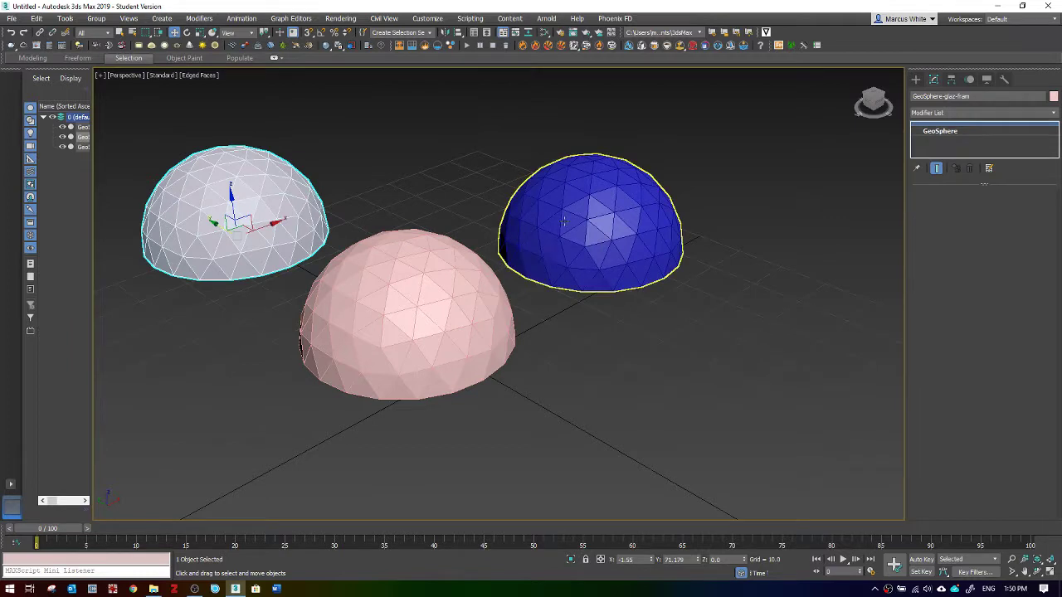
Change the object colour of the GeoSphere-glaz-fram dome to green
click(1054, 97)
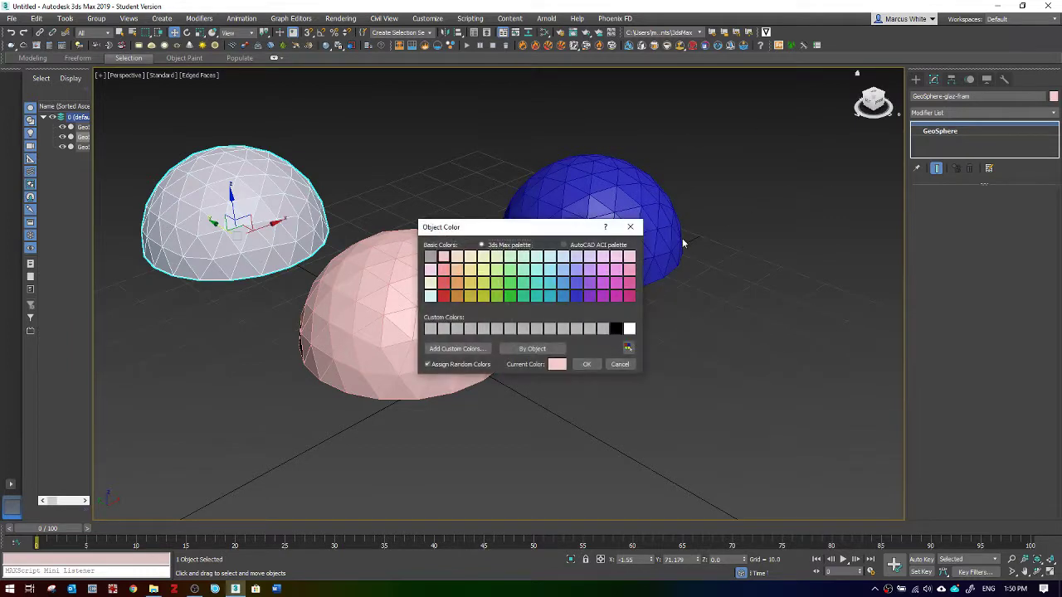
click(563, 284)
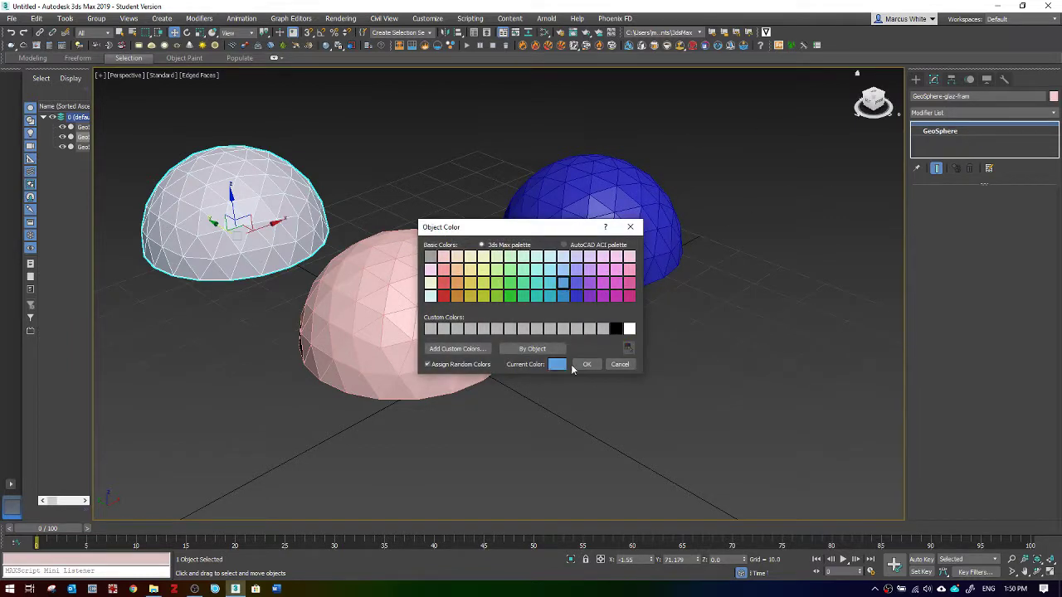
click(511, 283)
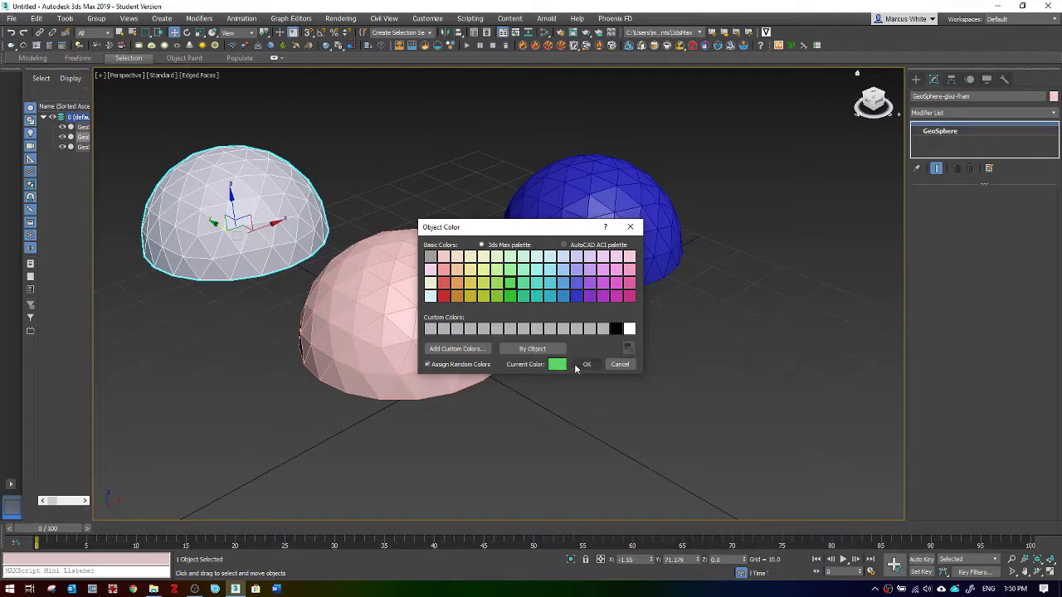
click(587, 364)
middle_drag(402, 197, 395, 173)
scroll(730, 233, up, 4)
scroll(468, 238, down, 5)
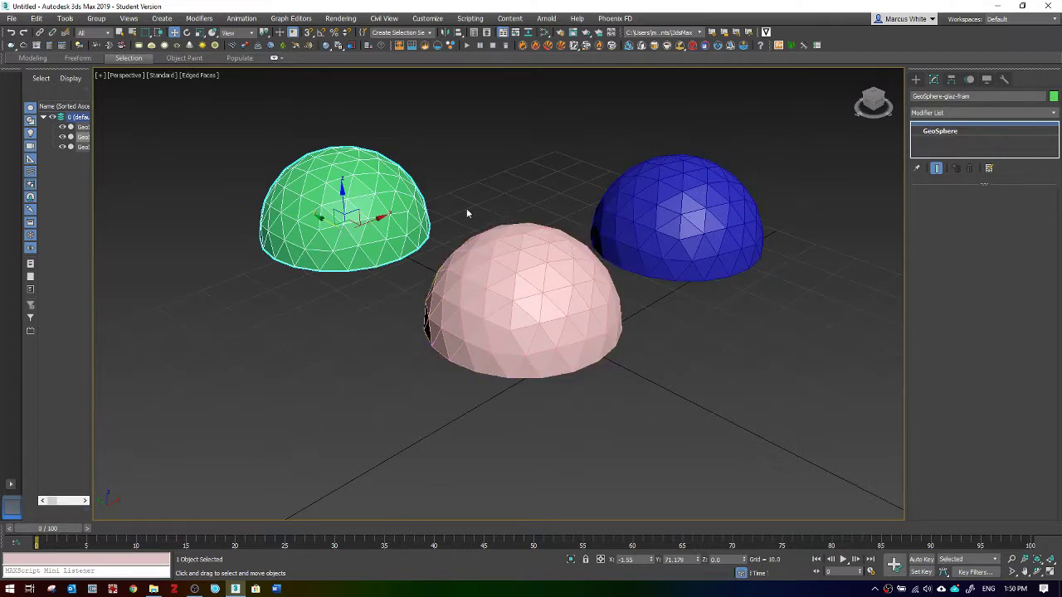
Add a Lattice modifier to the blue GeoSphere-Shell dome
click(697, 217)
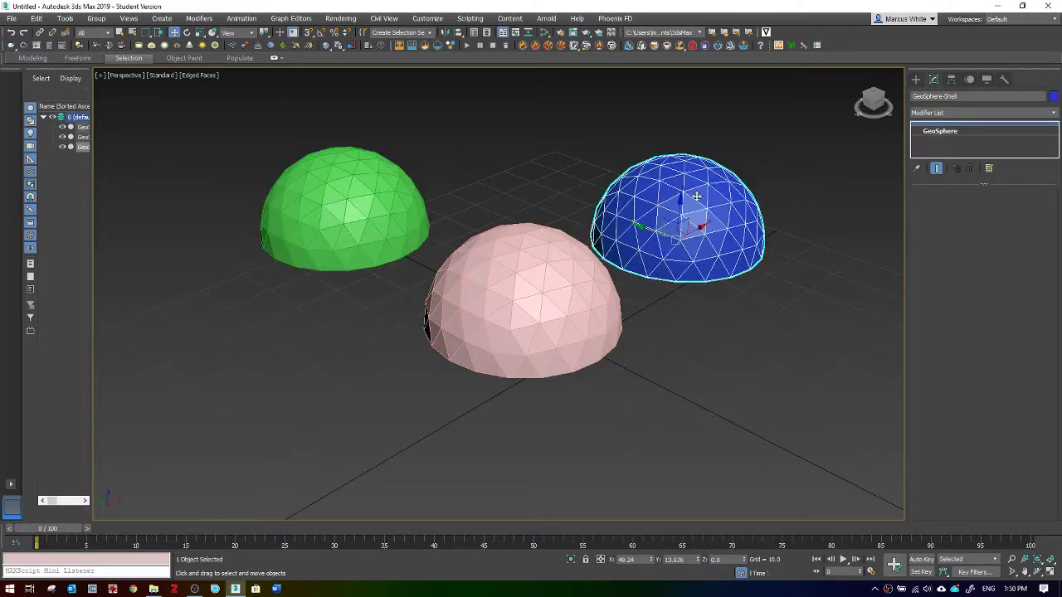
click(956, 115)
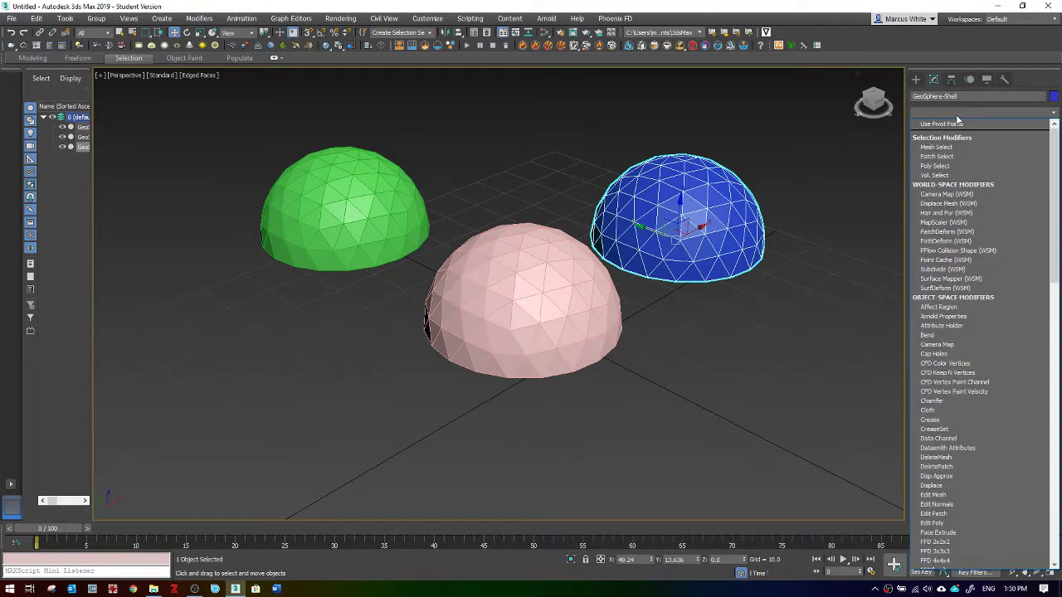
scroll(956, 120, down, 6)
key(l)
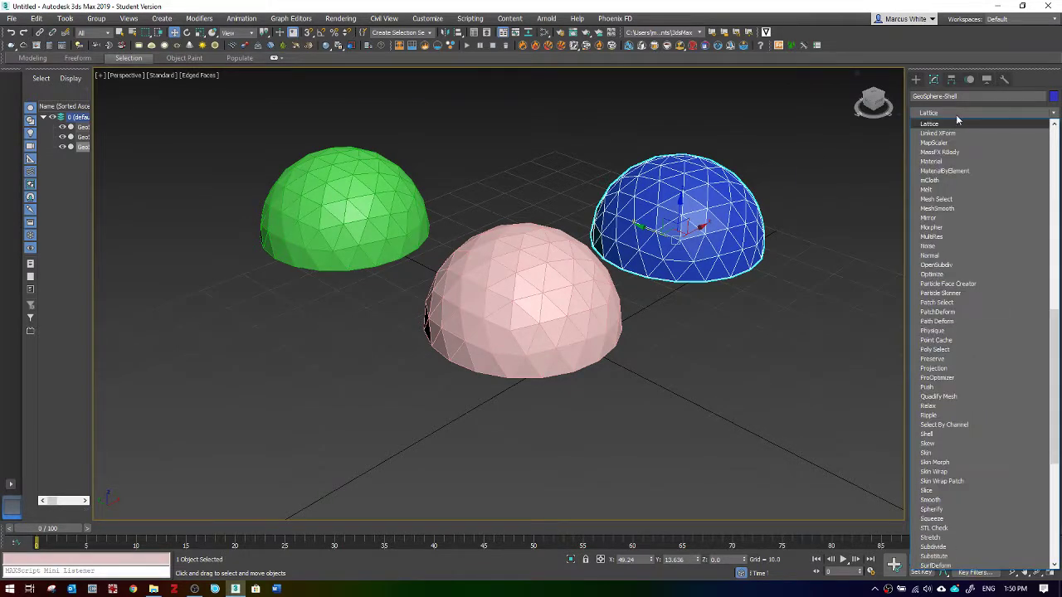
key(Return)
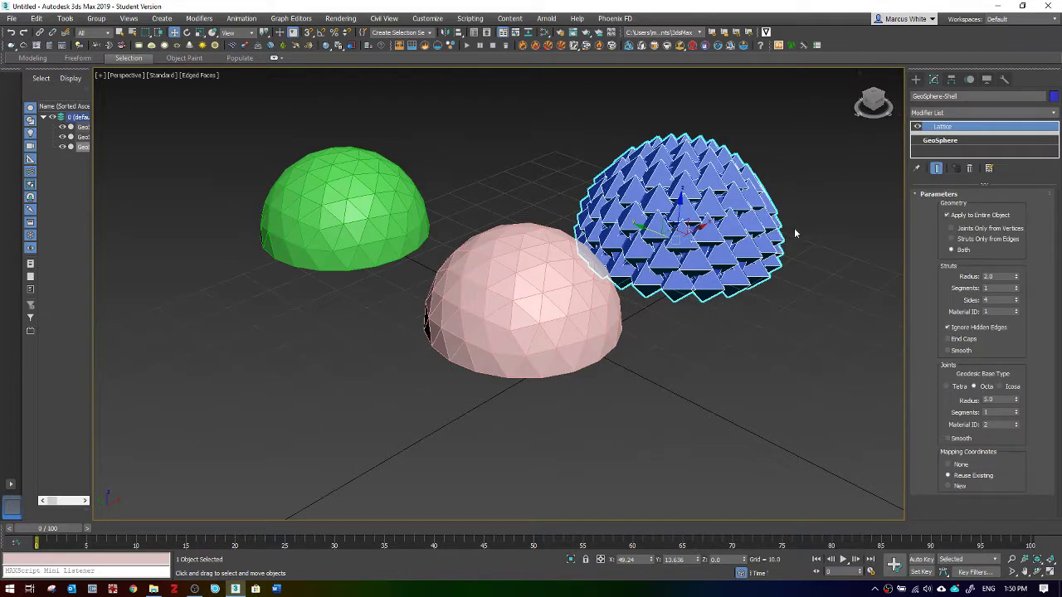
Set both the strut radius and the joint radius of the blue dome's lattice to 0.1
scroll(724, 217, up, 5)
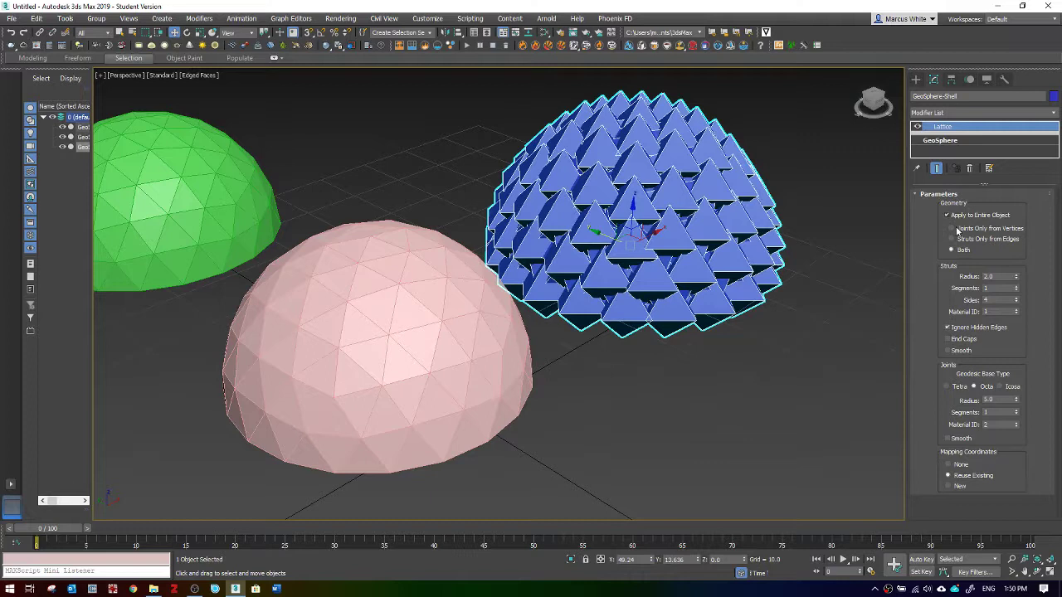
click(1004, 277)
text(.1)
key(Return)
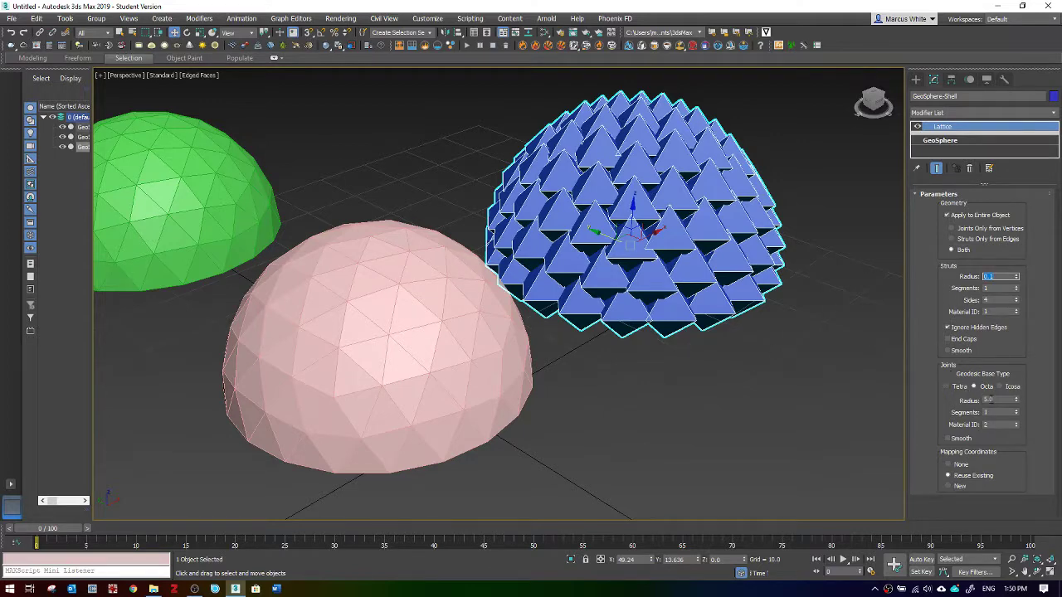
click(1006, 401)
text(.1)
key(Return)
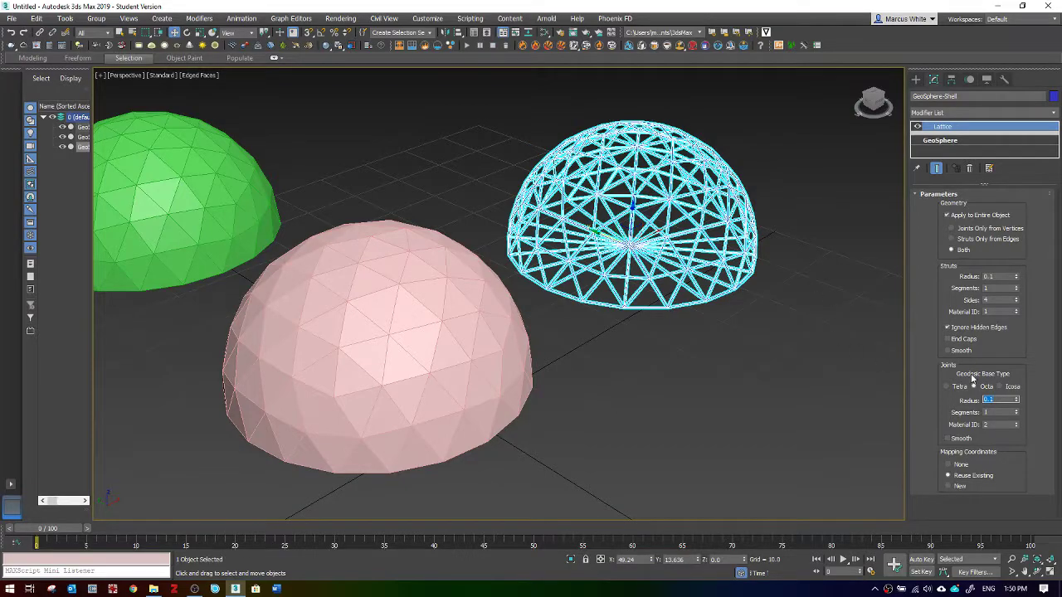
Try a joint radius of 0.6 on the lattice dome and return it to 0.1
scroll(688, 229, up, 10)
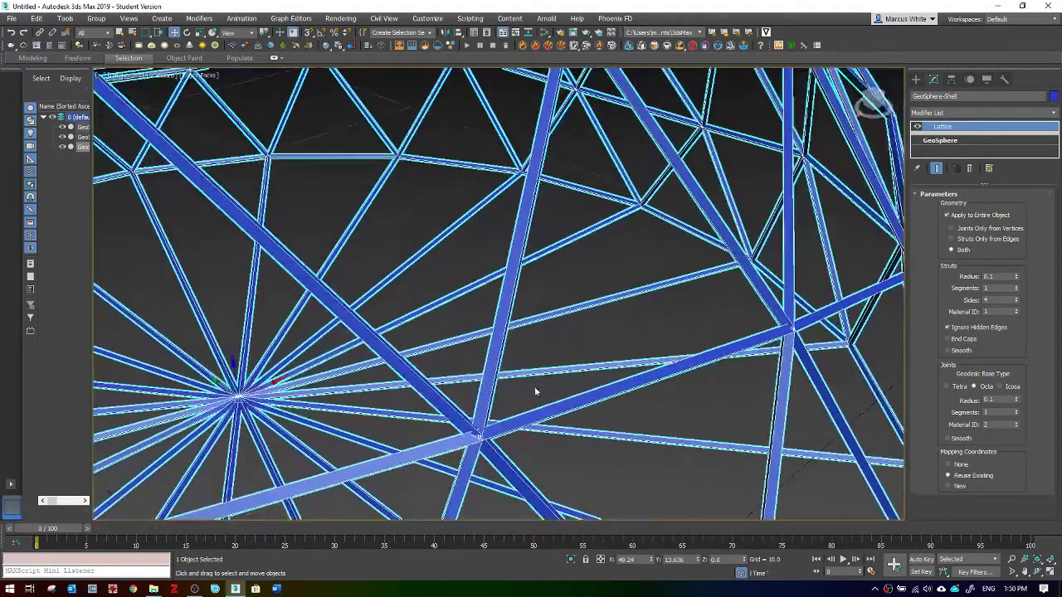
drag(1016, 403, 1017, 401)
scroll(859, 362, down, 10)
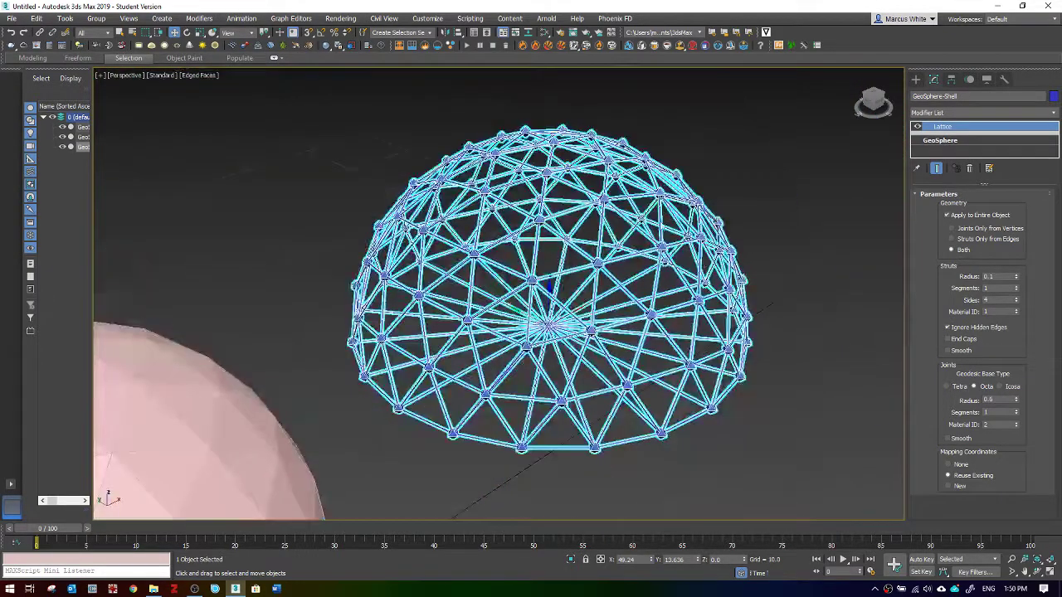
drag(1016, 404, 1017, 410)
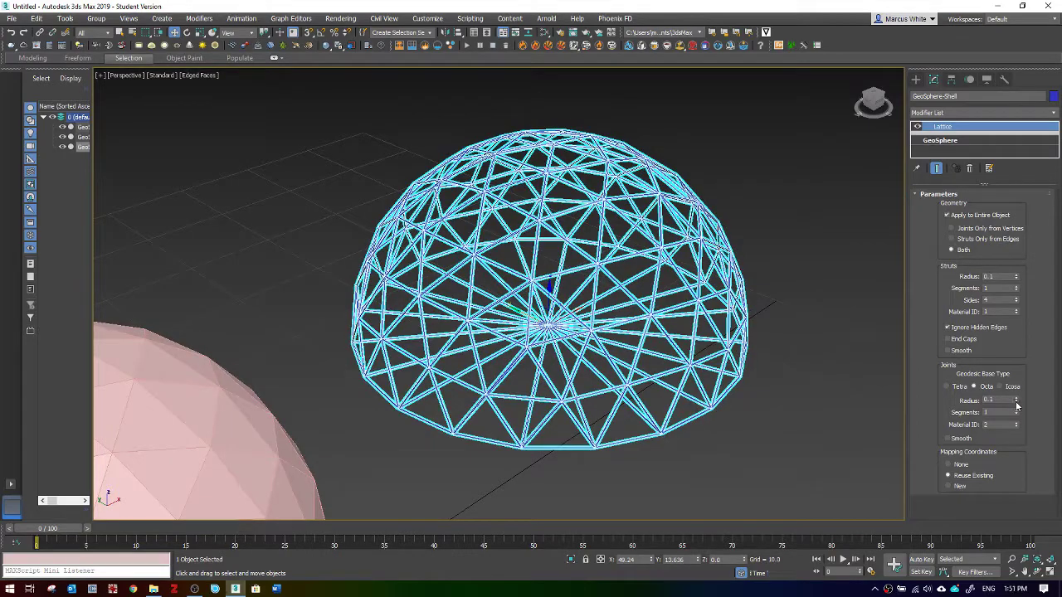
scroll(606, 278, up, 6)
scroll(669, 315, down, 6)
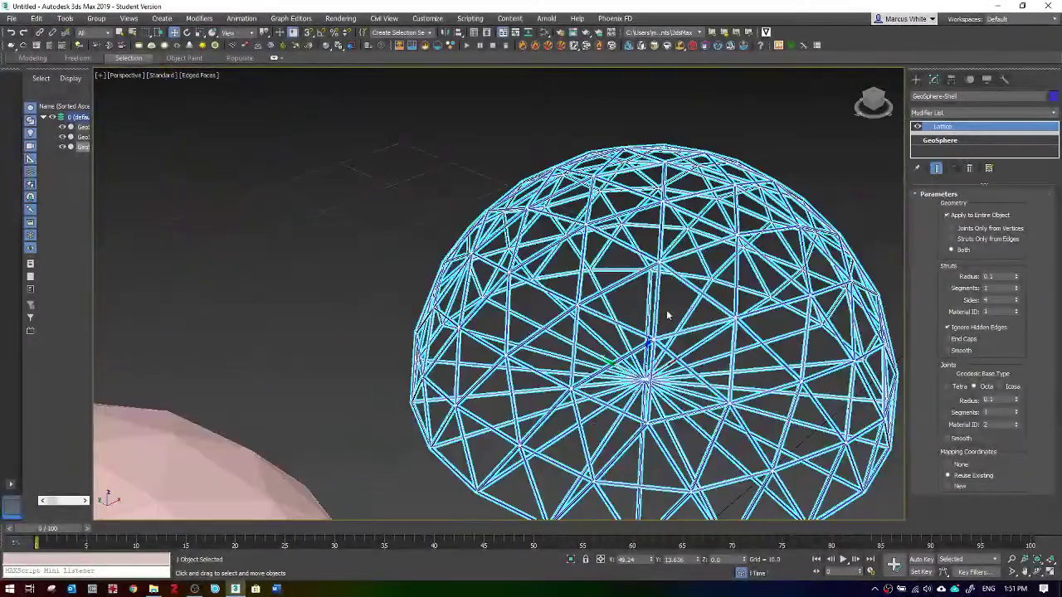
Set the blue dome's lattice struts to 11 sides, trying 6 segments before resetting them to 1
alt+middle_drag(669, 315, 353, 261)
scroll(352, 261, down, 3)
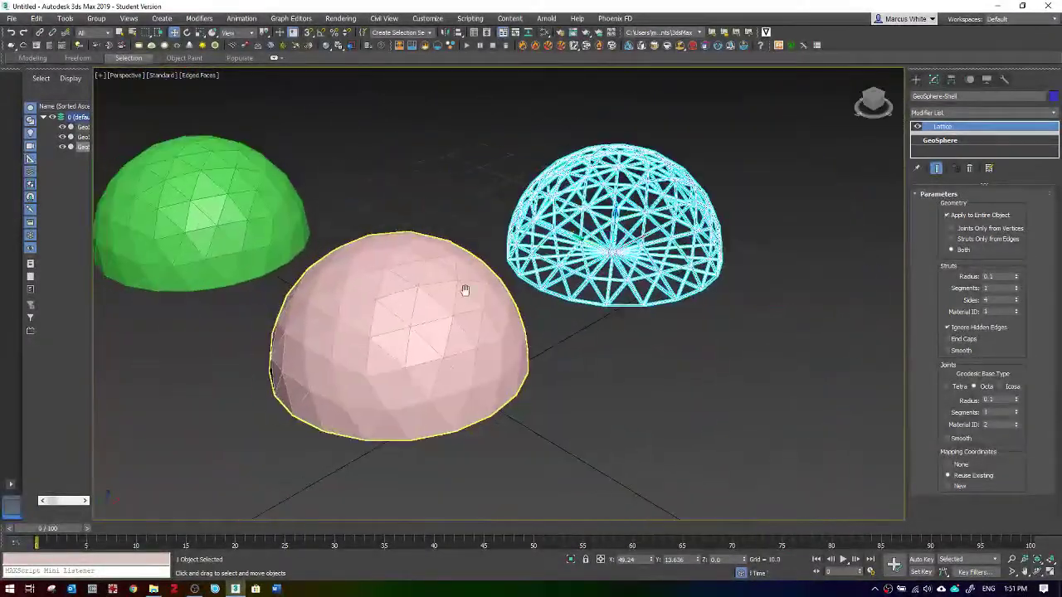
alt+middle_drag(465, 290, 481, 221)
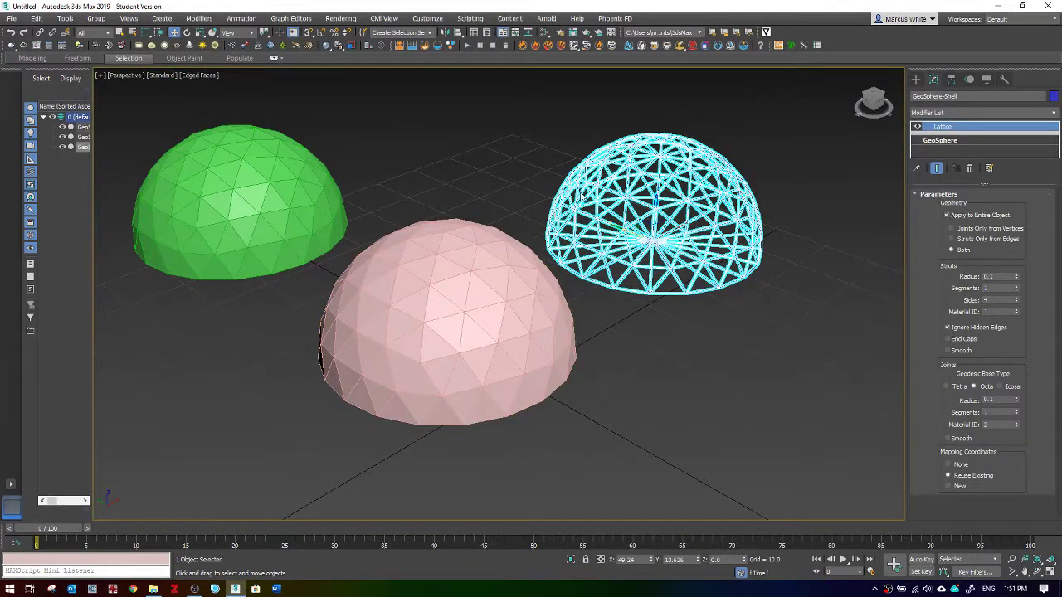
click(647, 326)
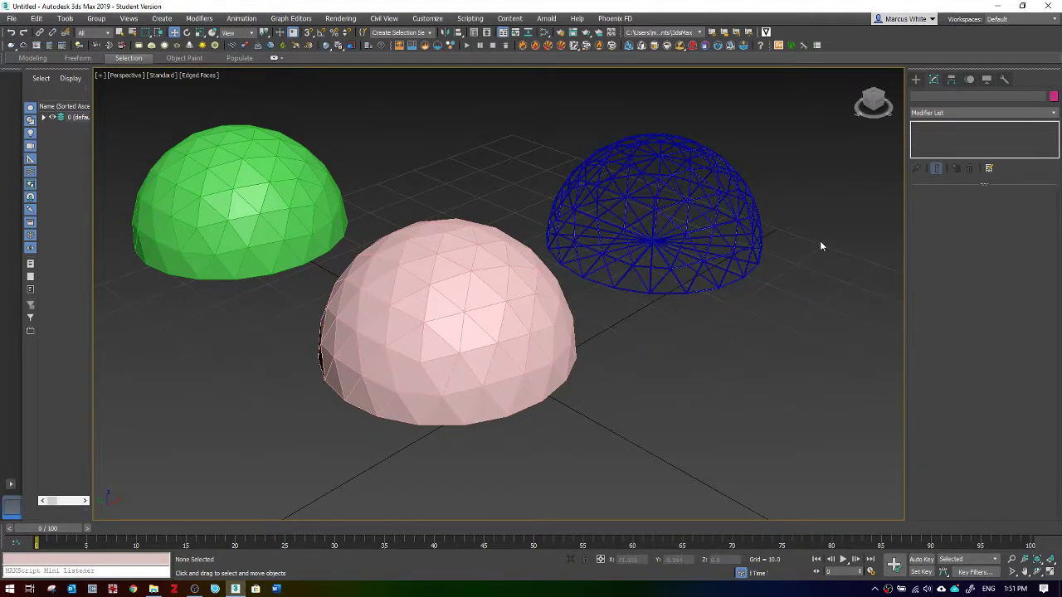
scroll(725, 170, up, 8)
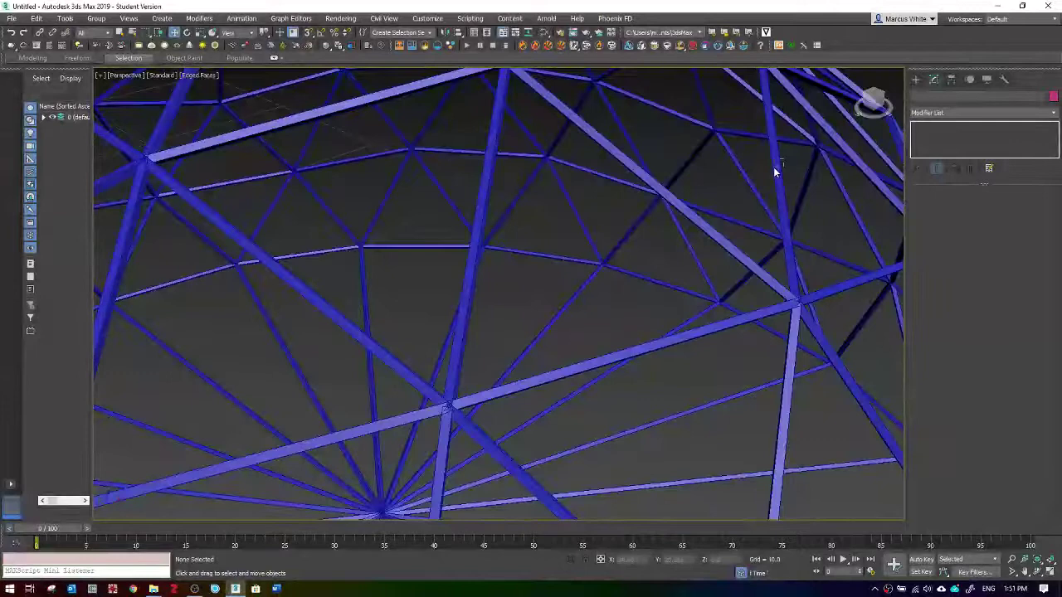
click(773, 166)
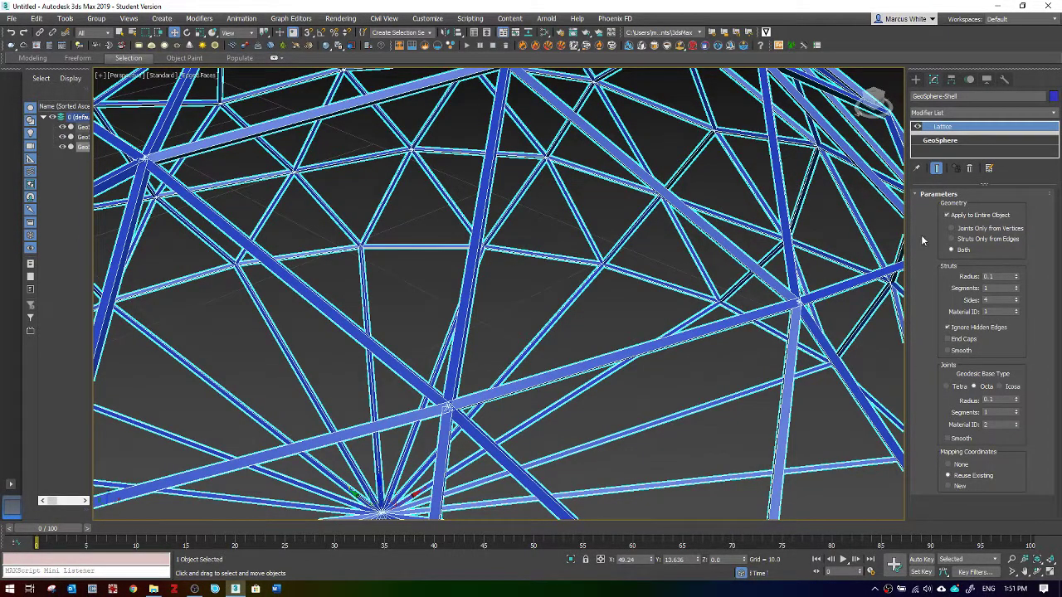
drag(1015, 293, 1014, 282)
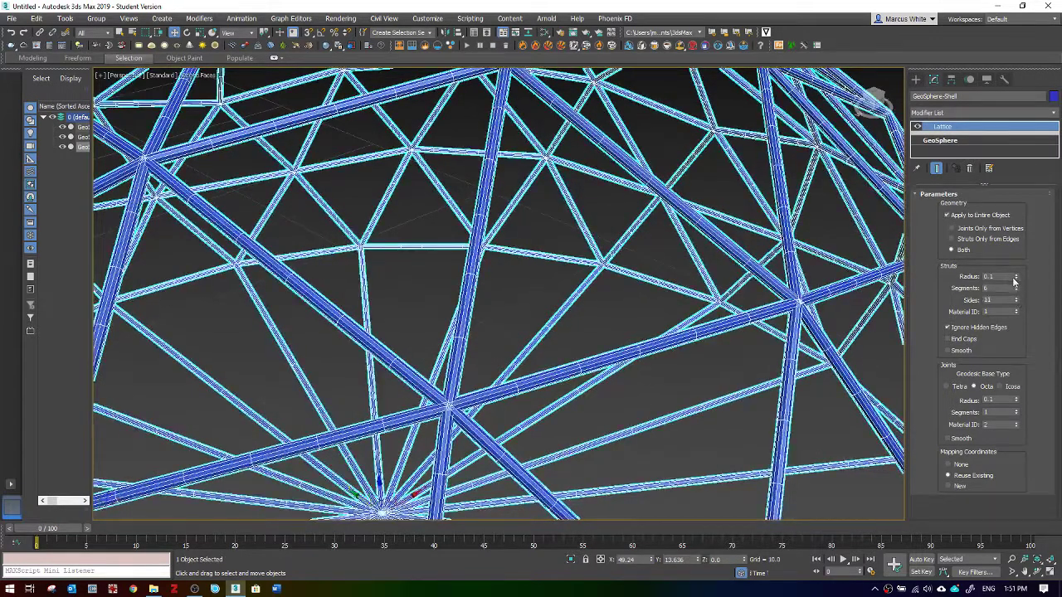
right_click(1016, 287)
scroll(636, 280, down, 10)
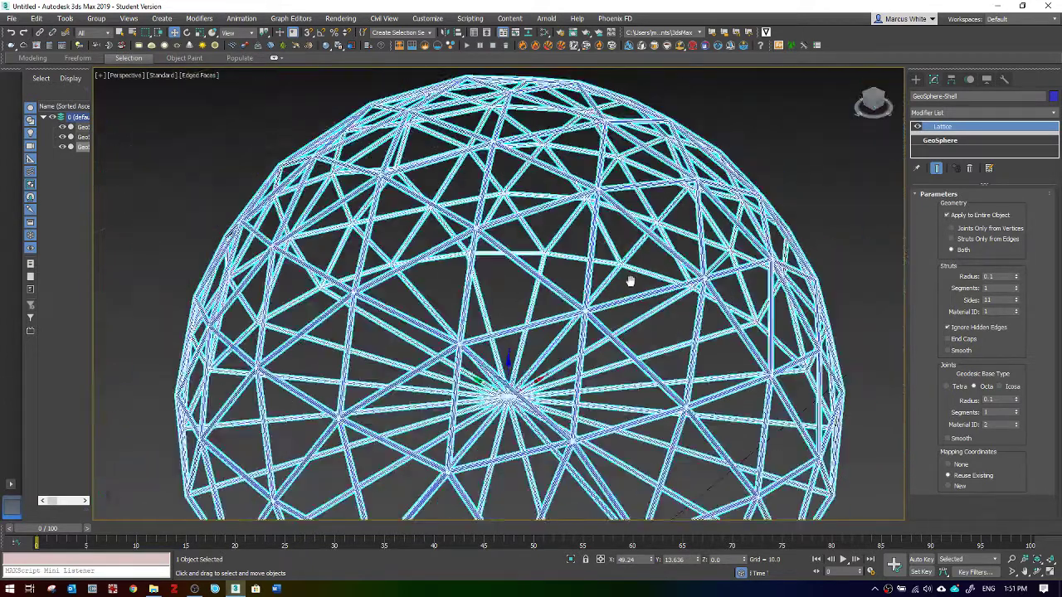
scroll(531, 274, down, 5)
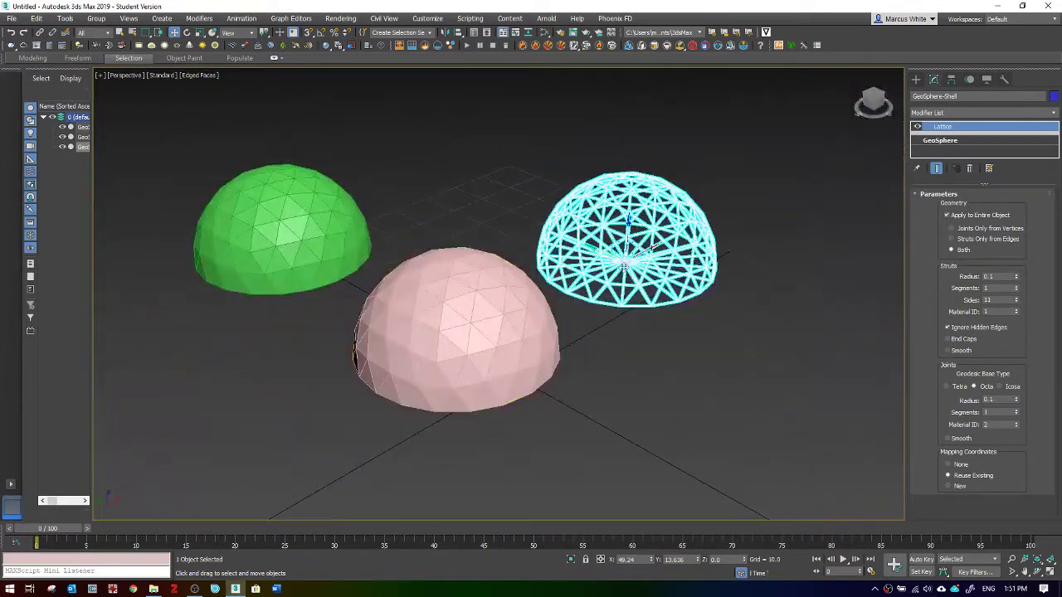
Turn on See-Through in the object properties of the original GeoSphere-glaze dome and deselect it
click(458, 314)
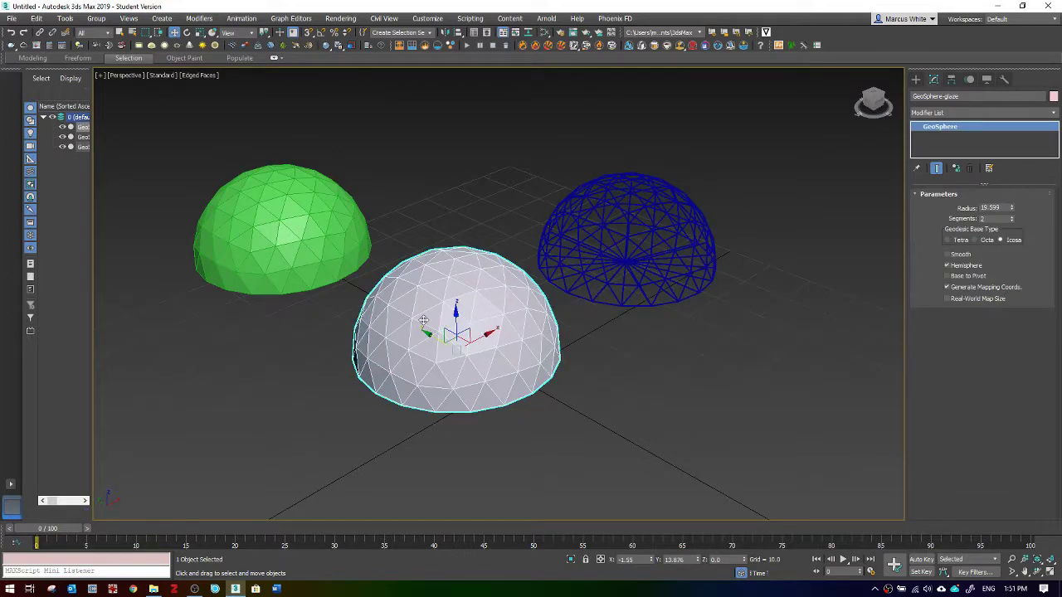
right_click(471, 311)
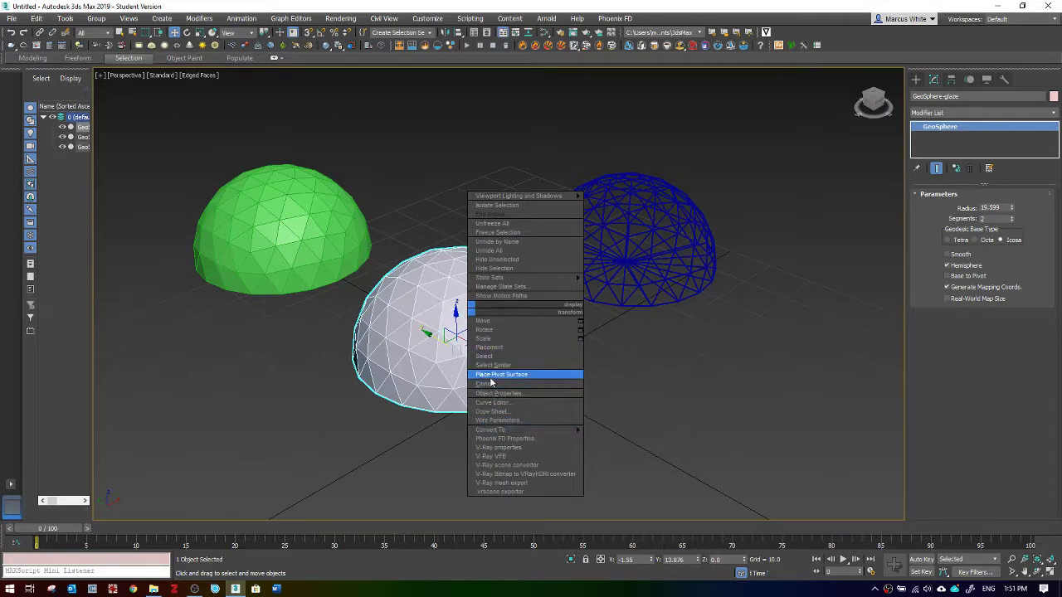
click(507, 395)
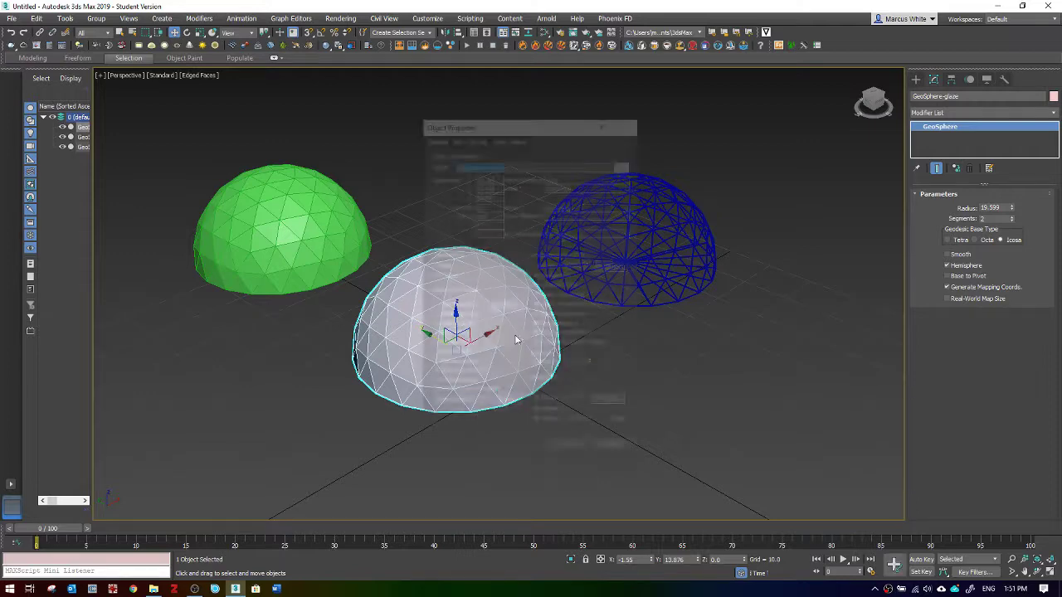
click(435, 306)
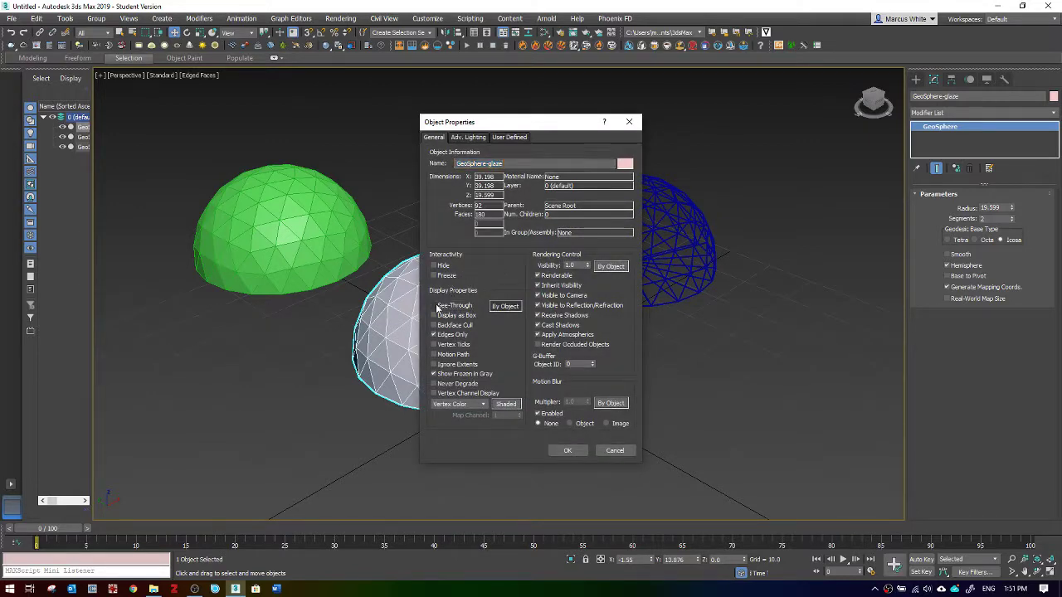
click(567, 451)
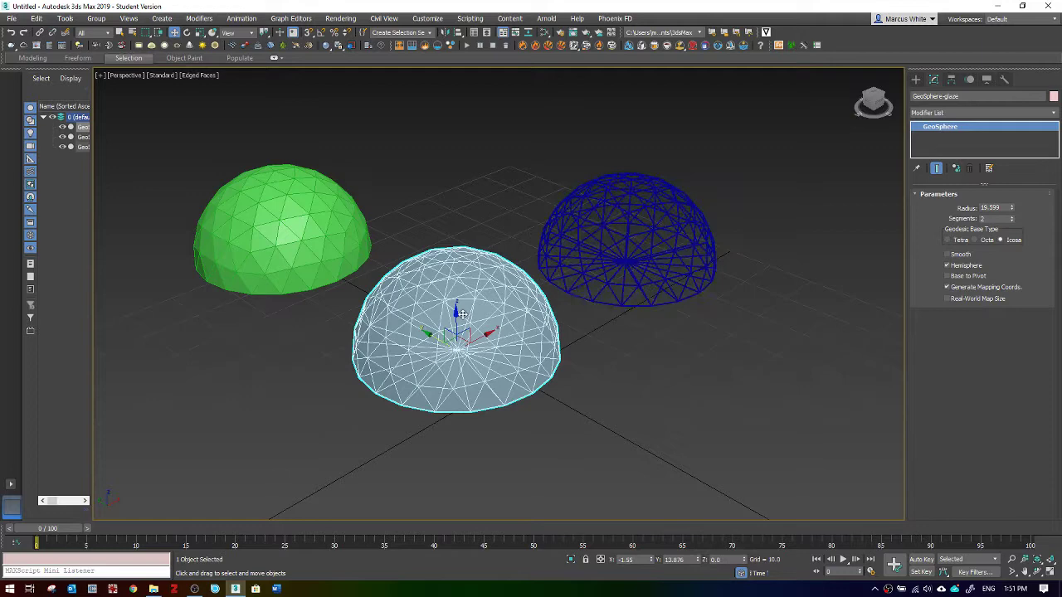
click(486, 238)
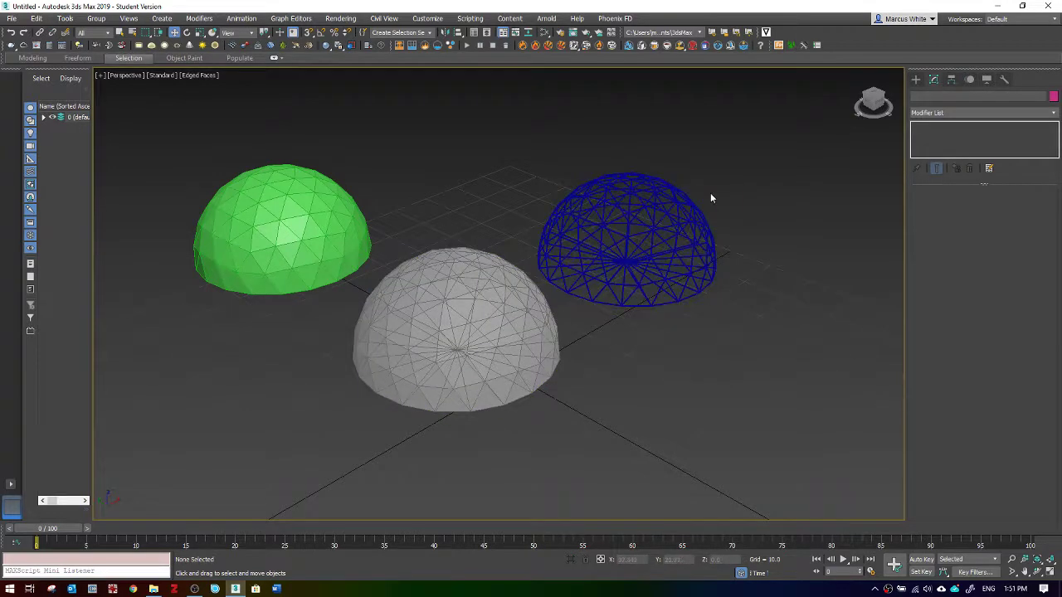
Align the blue lattice dome to the grey glazing dome in X, Y and Z, pivot point to pivot point, and deselect it
drag(653, 214, 653, 216)
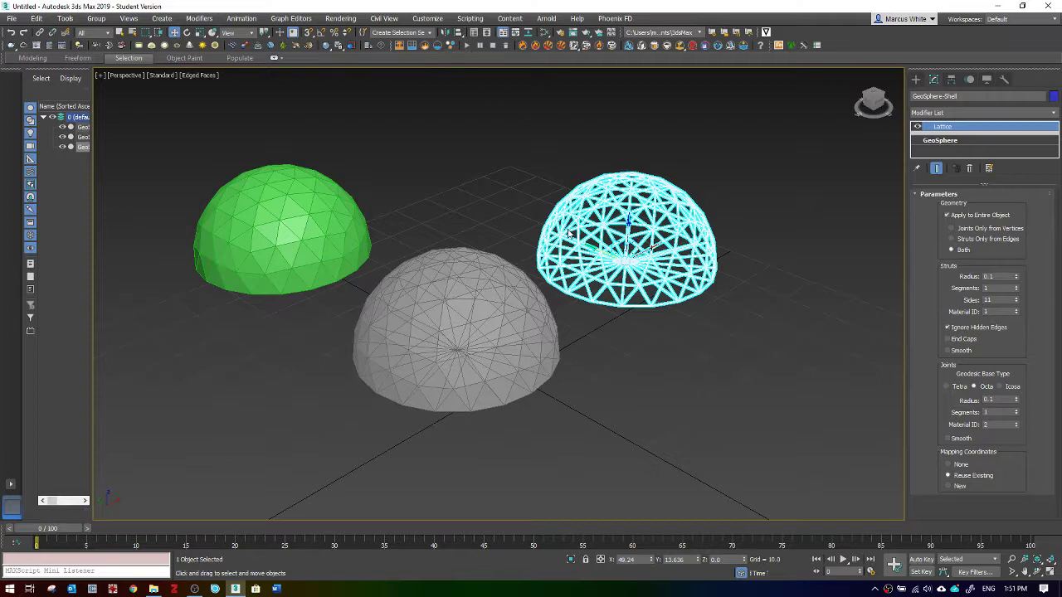
click(467, 46)
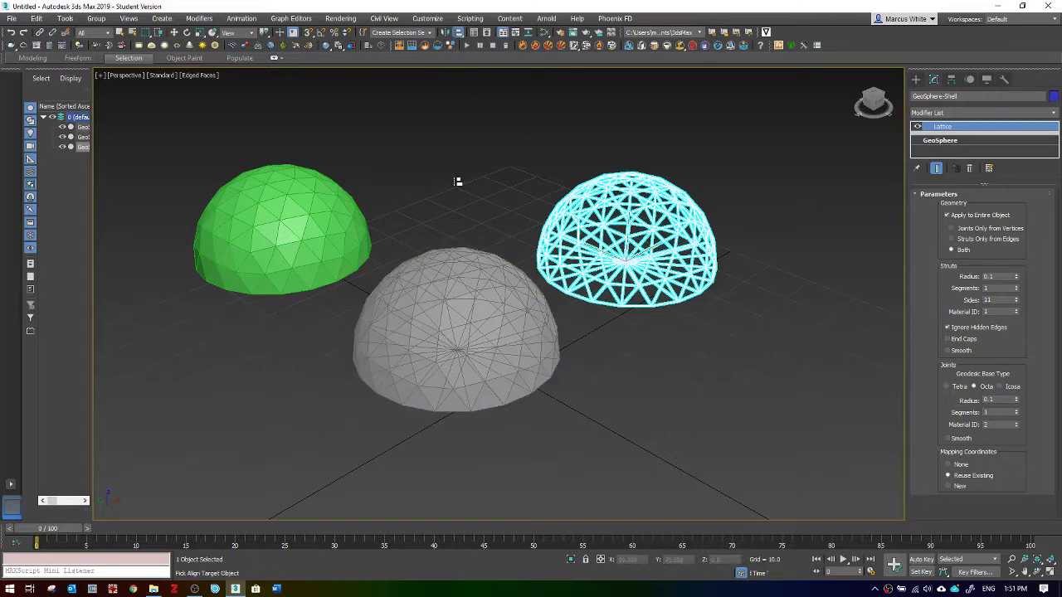
click(487, 310)
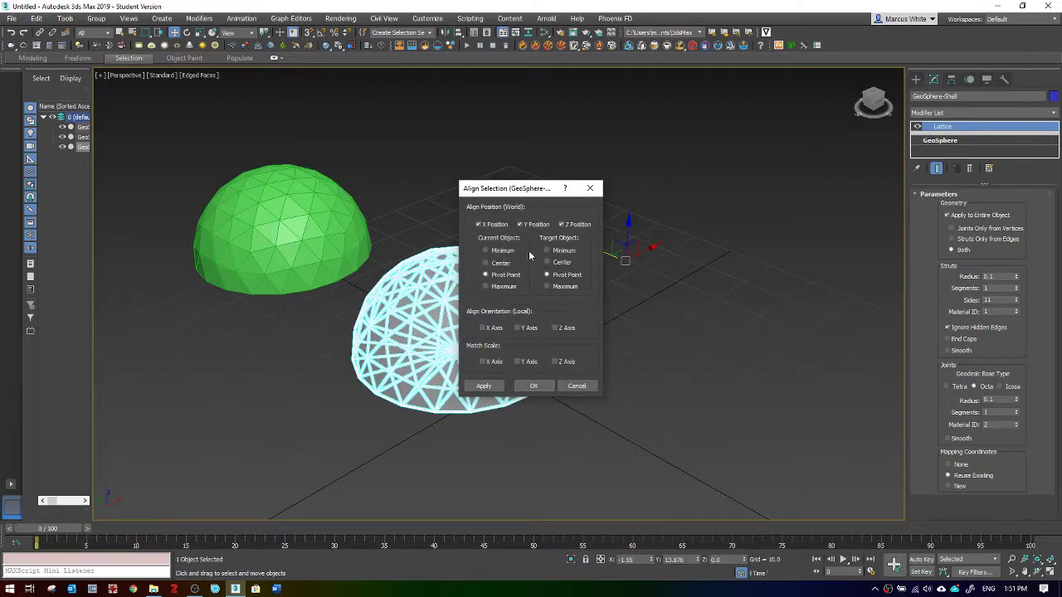
click(535, 385)
click(629, 297)
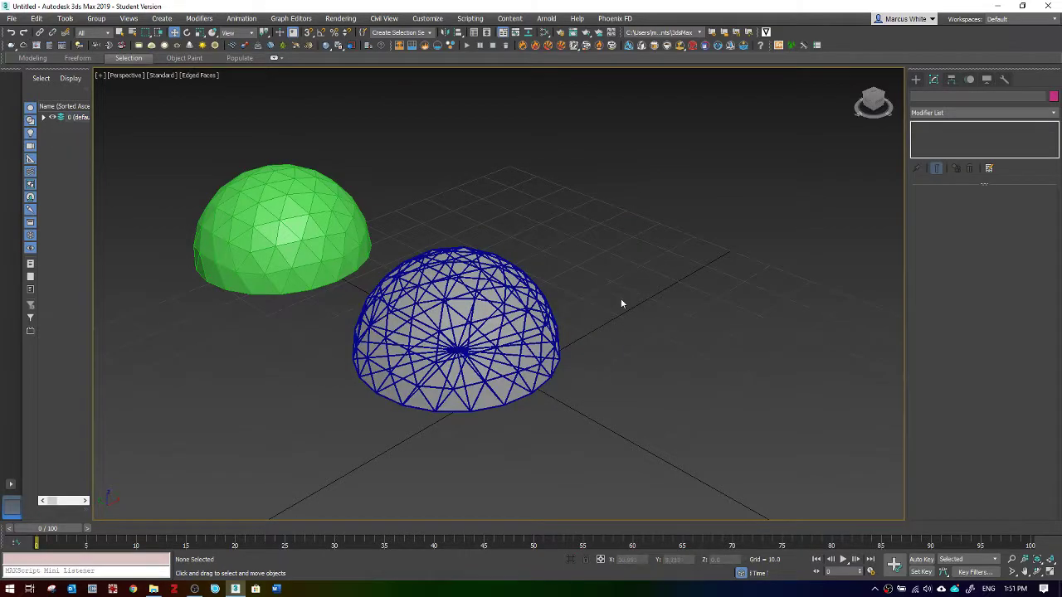
scroll(442, 336, up, 10)
scroll(526, 243, down, 10)
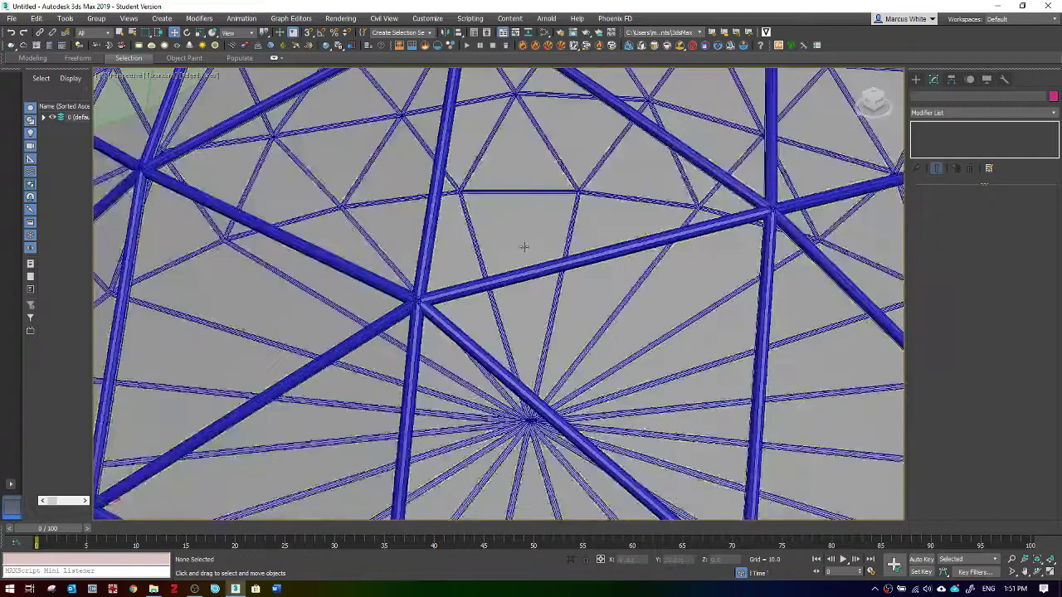
scroll(573, 282, down, 6)
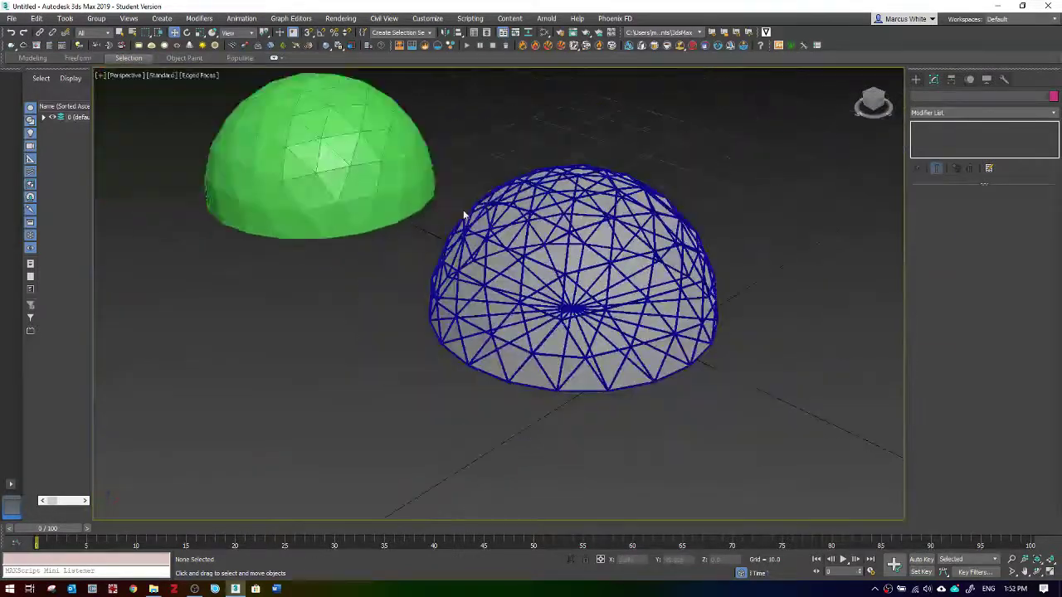
Add a Mesh Select modifier to the green GeoSphere-glaz-fram dome and switch it to polygon selection
click(452, 197)
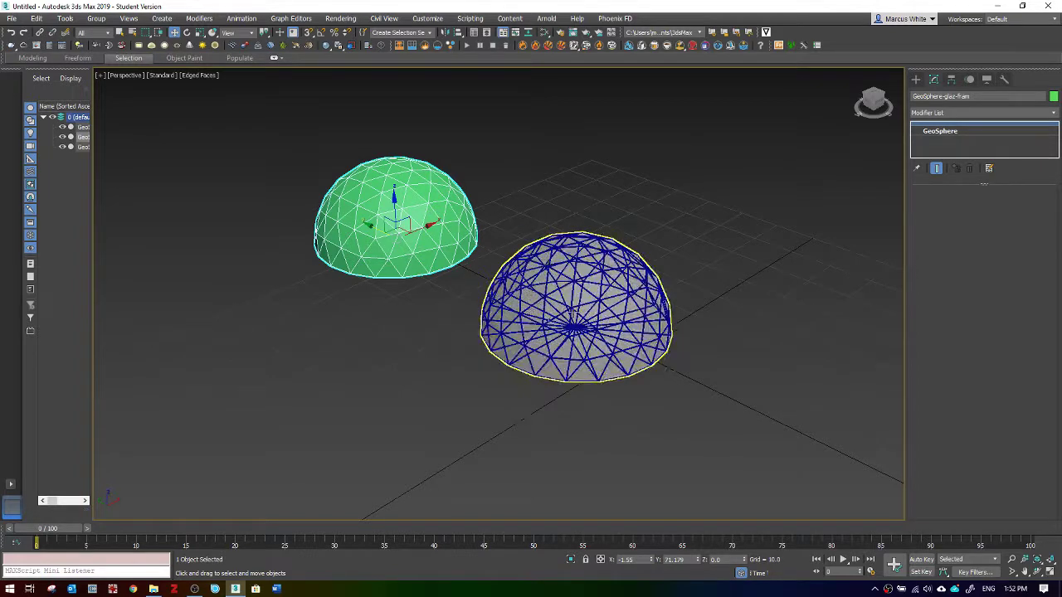
scroll(434, 224, up, 2)
scroll(434, 224, down, 2)
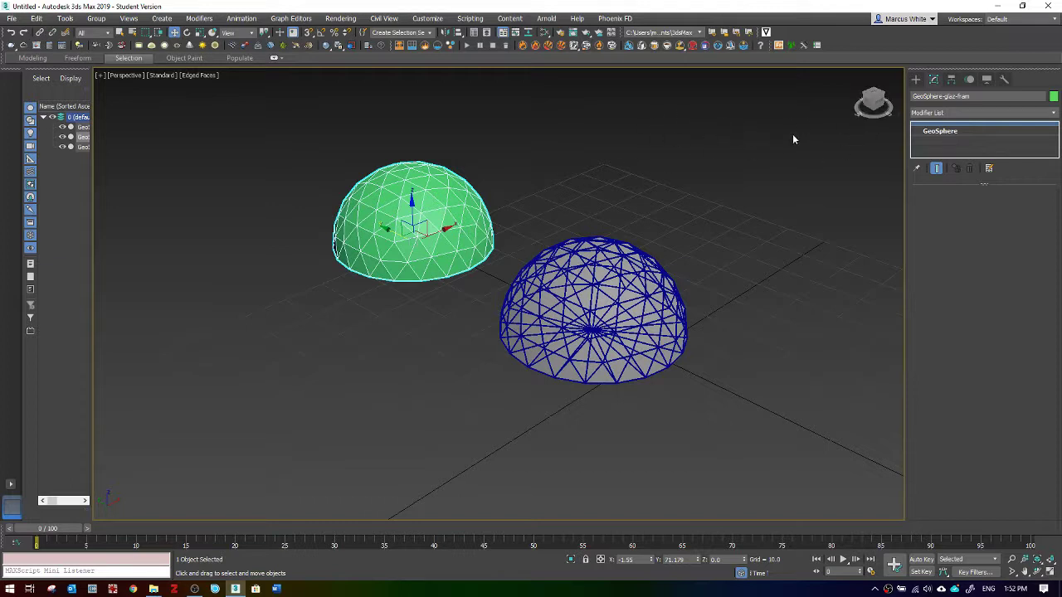
click(953, 115)
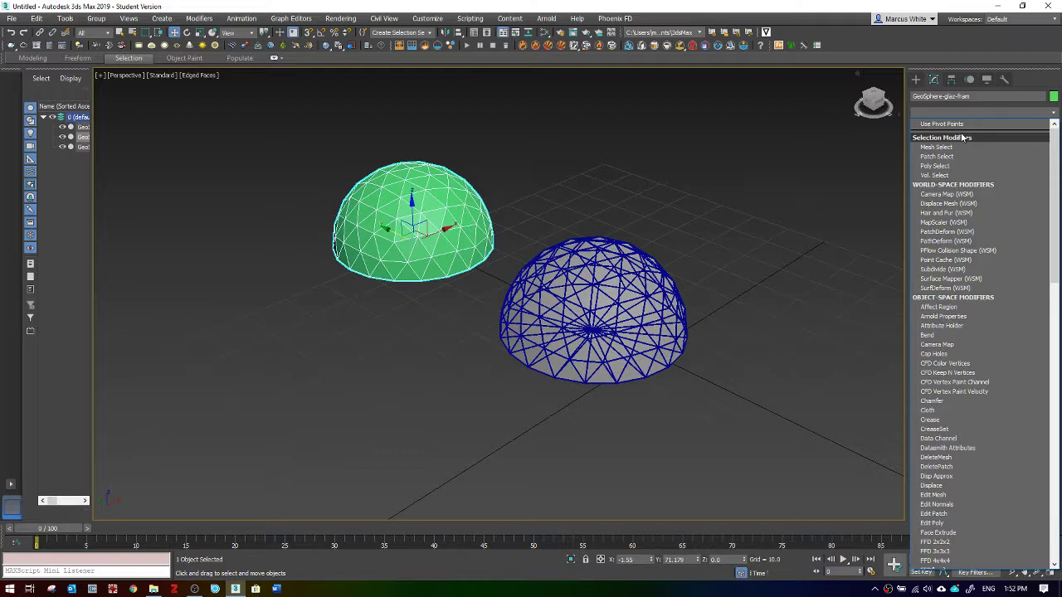
scroll(961, 137, down, 1)
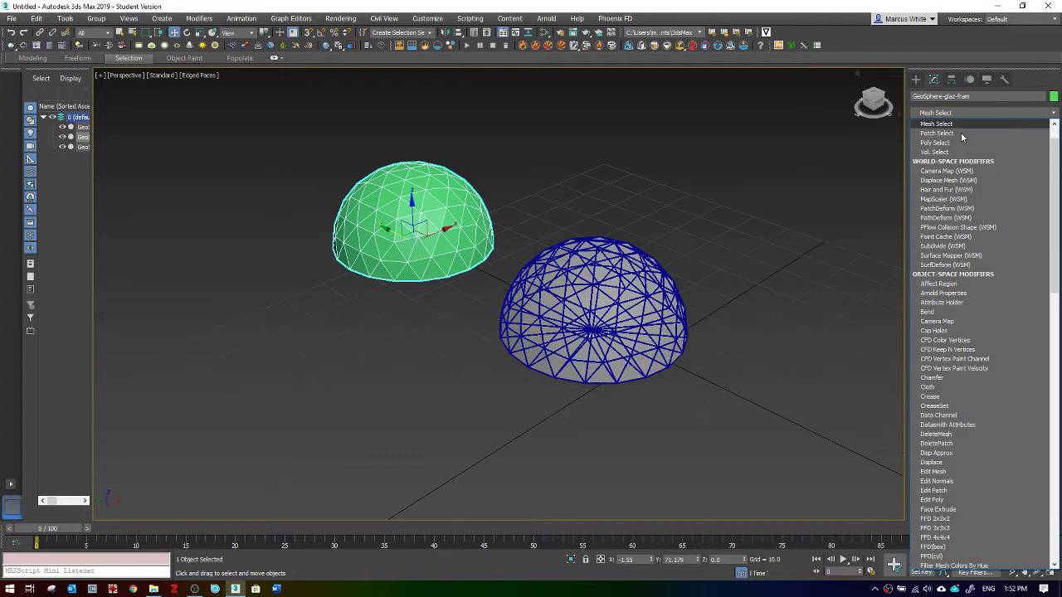
click(961, 132)
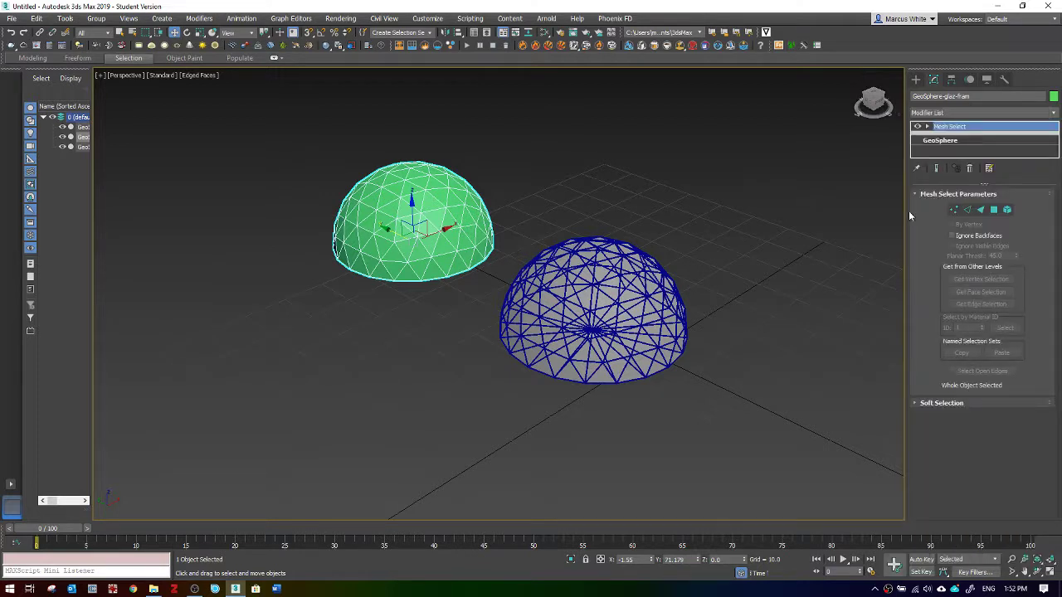
click(993, 210)
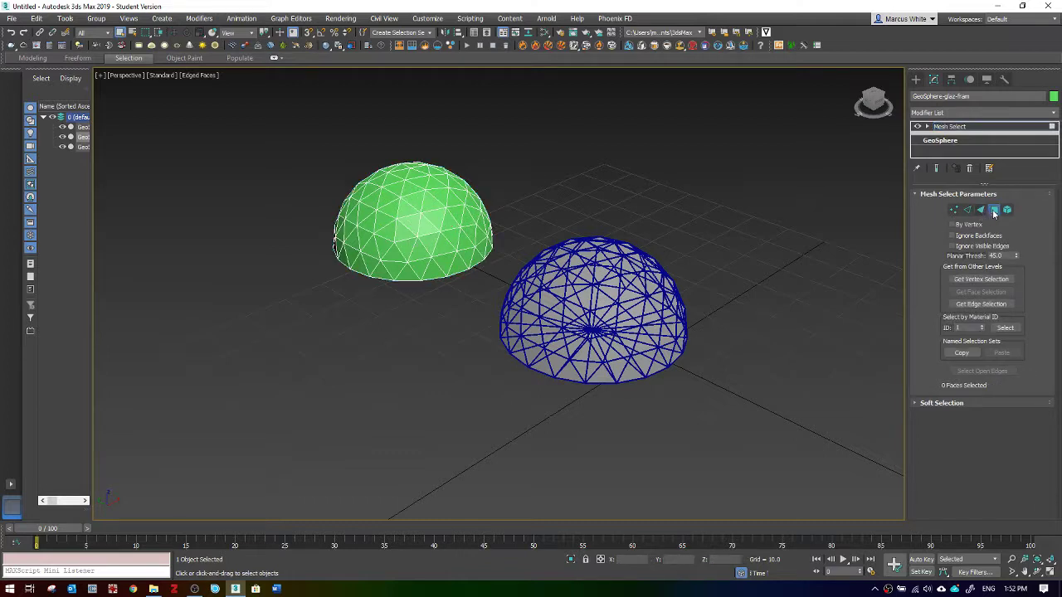
Select scattered groups of triangular polygons across the green dome's upper, middle and lower areas
drag(514, 165, 468, 218)
click(409, 191)
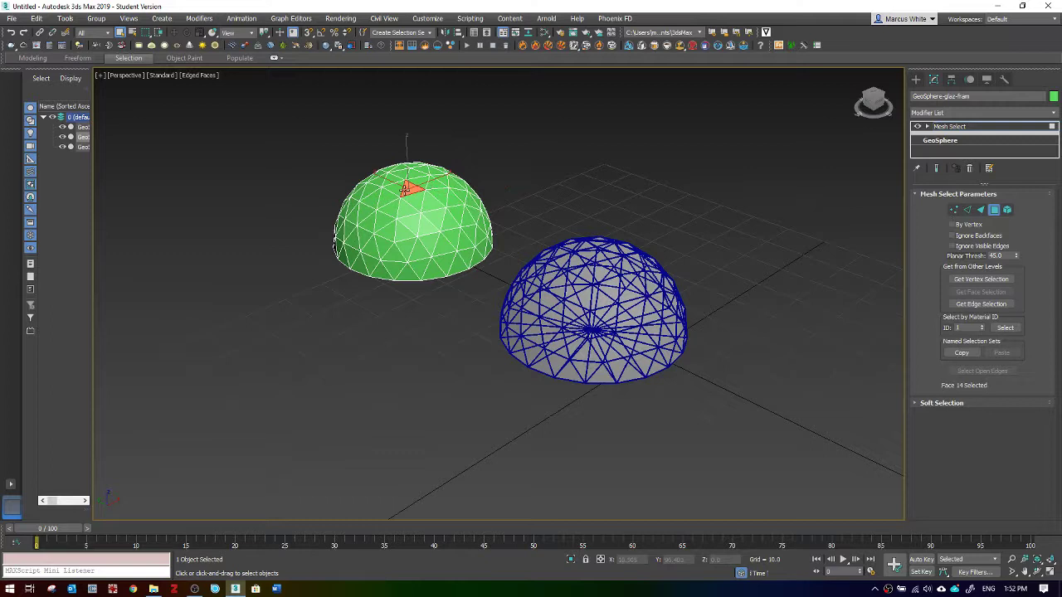
ctrl+drag(469, 162, 453, 202)
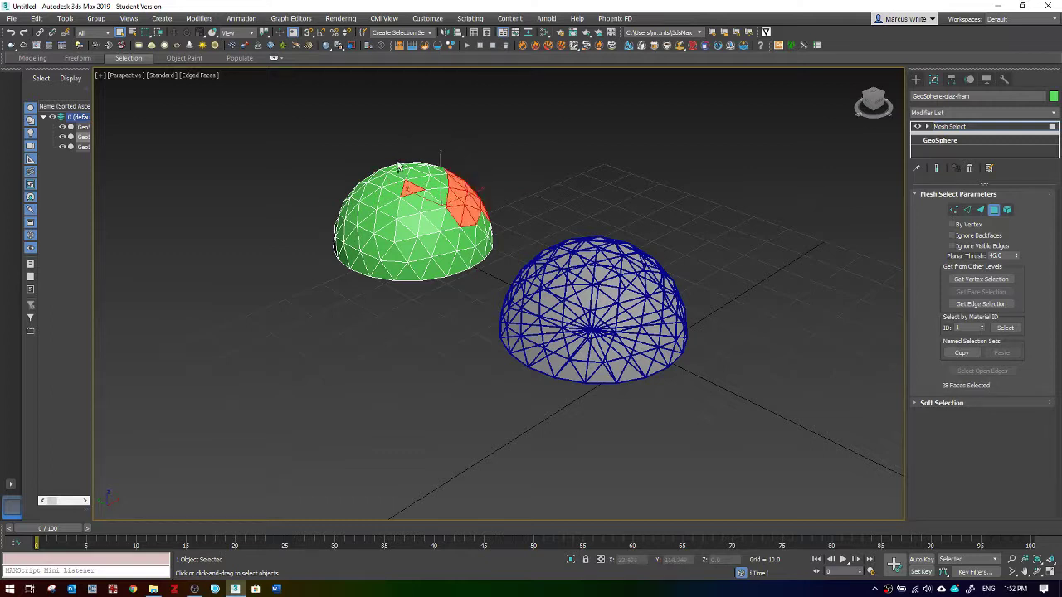
ctrl+drag(398, 166, 332, 237)
ctrl+click(388, 249)
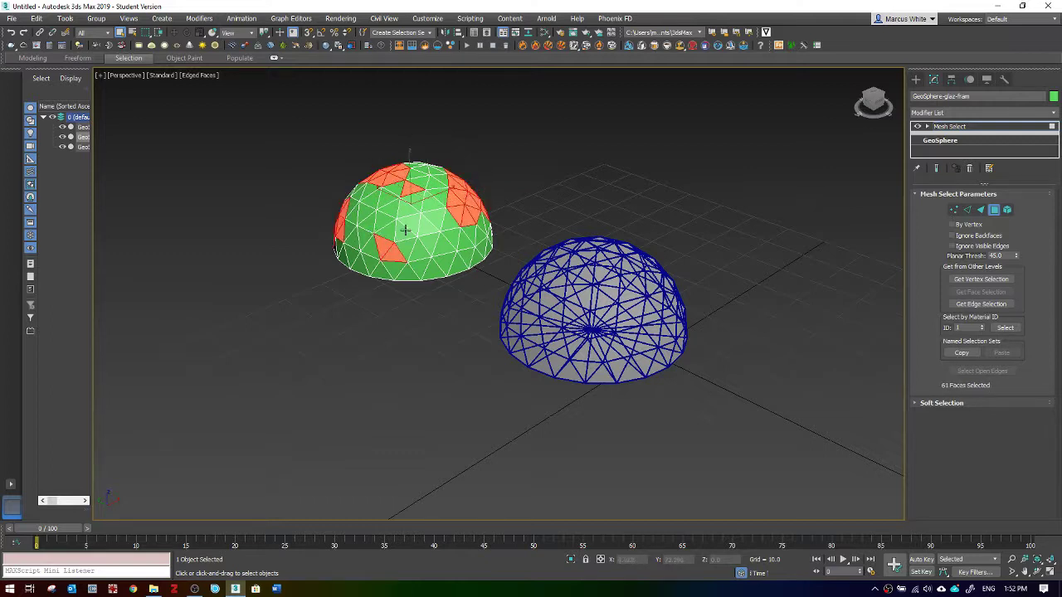
ctrl+click(399, 270)
ctrl+click(413, 270)
ctrl+click(419, 262)
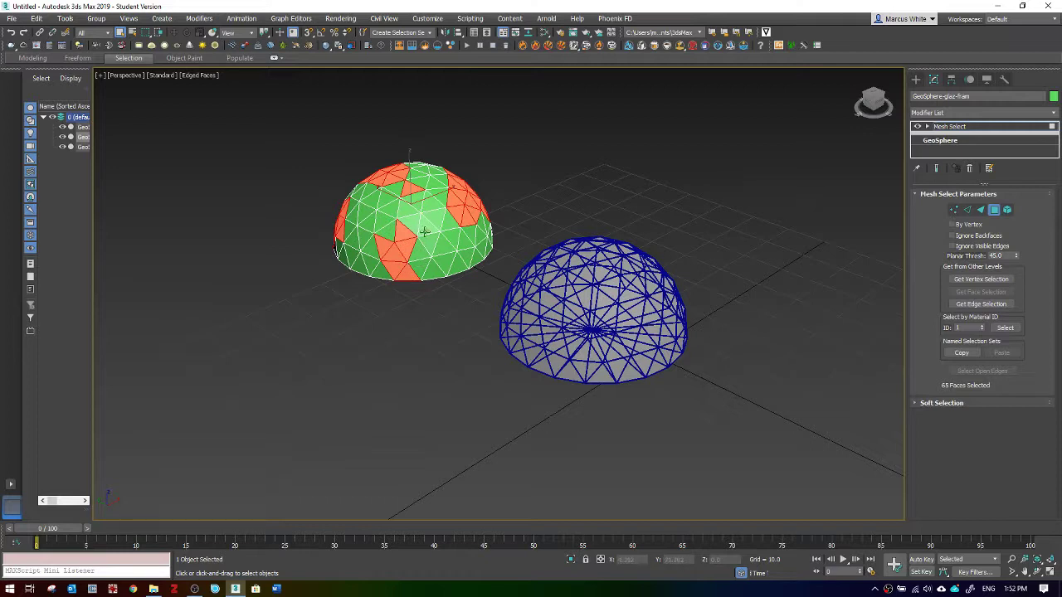
ctrl+click(424, 228)
ctrl+click(434, 222)
ctrl+click(435, 212)
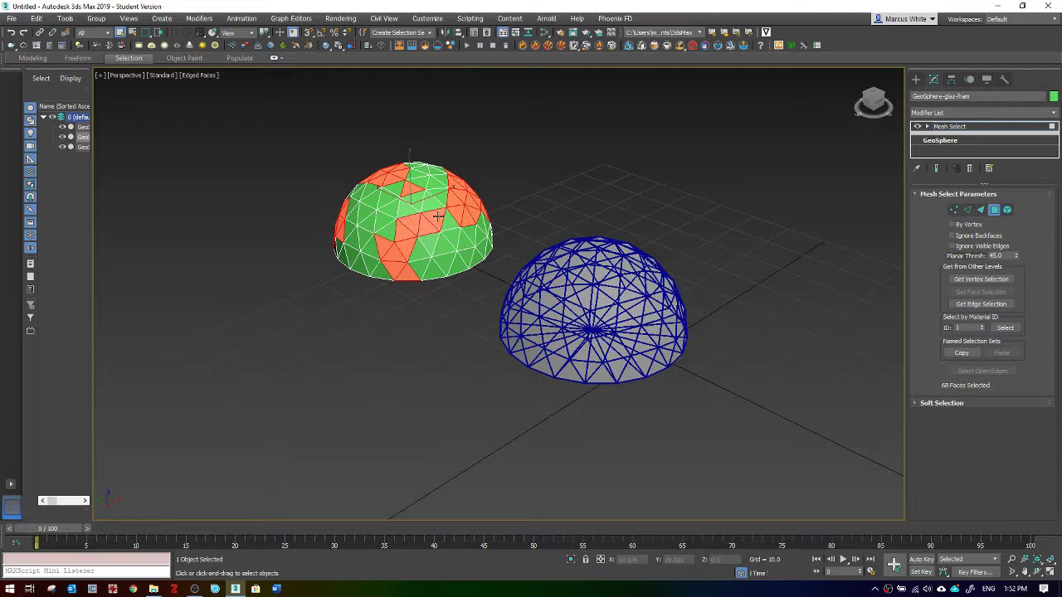
ctrl+click(427, 197)
ctrl+click(466, 257)
ctrl+click(477, 258)
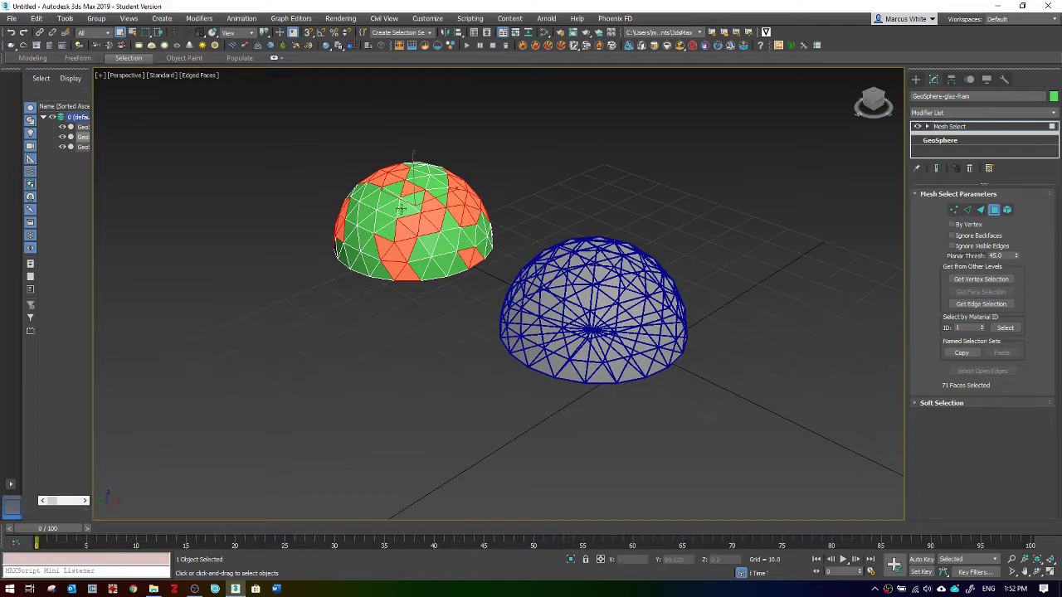
Remove the selected polygons from the green dome with a DeleteMesh modifier
alt+middle_drag(402, 209, 557, 121)
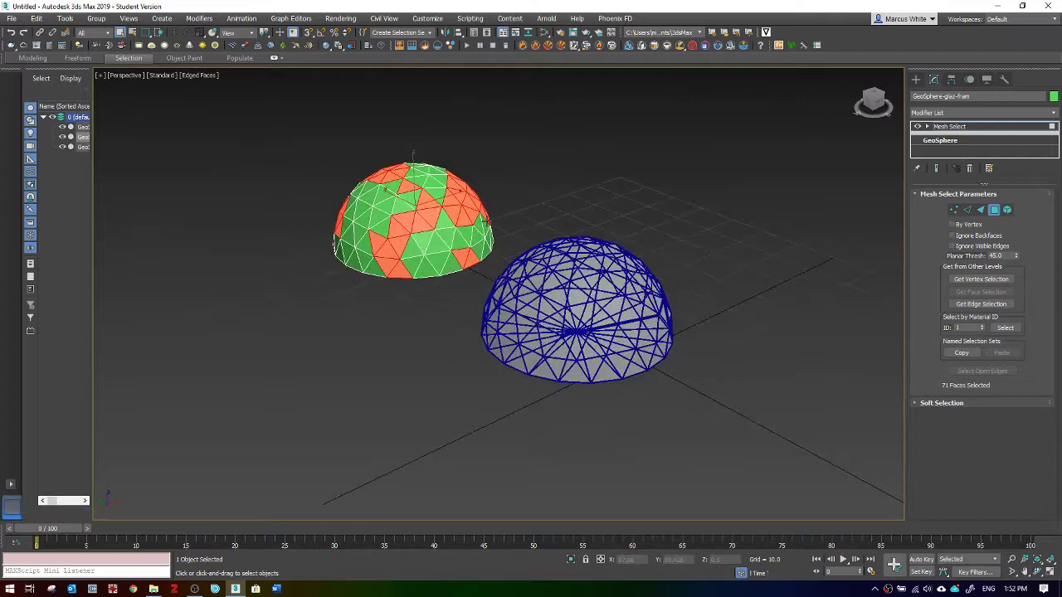
click(954, 112)
text(de)
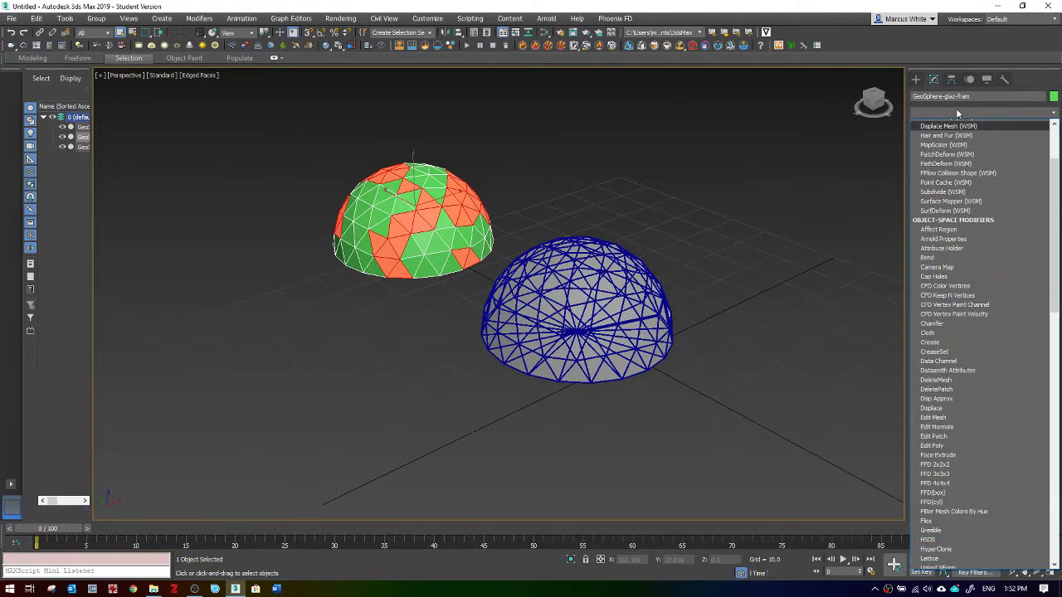
key(Return)
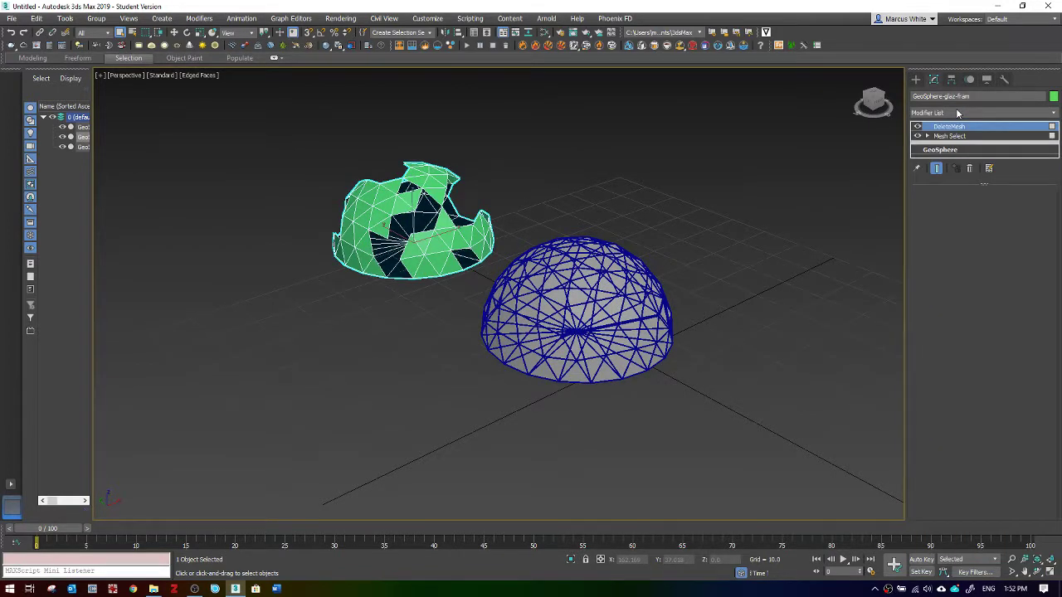
mouse_move(493, 286)
alt+middle_down()
mouse_move(429, 256)
mouse_move(374, 272)
mouse_move(586, 279)
mouse_move(432, 283)
mouse_move(550, 290)
mouse_move(503, 289)
mouse_move(489, 274)
alt+middle_up()
key(z)
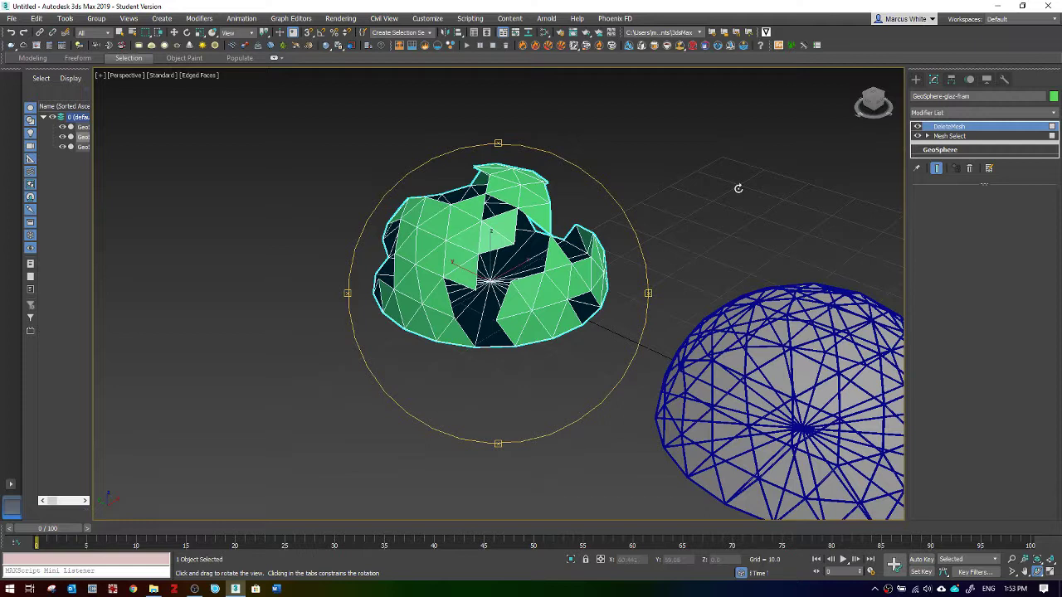
Revise the green dome's Mesh Select polygons, deselecting some and adding others, and return to the DeleteMesh level
click(950, 136)
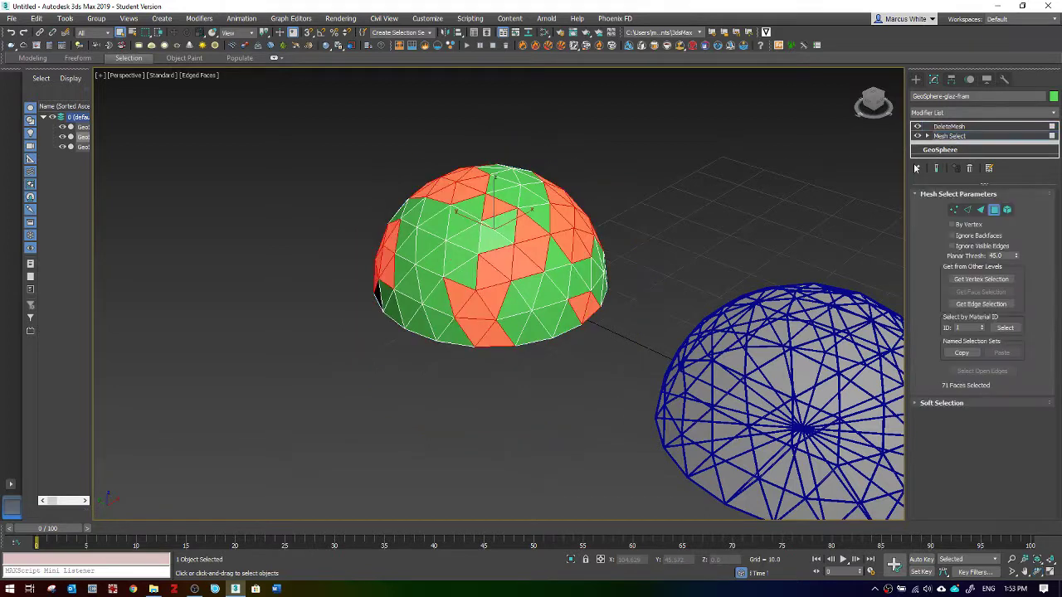
alt+click(560, 230)
ctrl+click(424, 266)
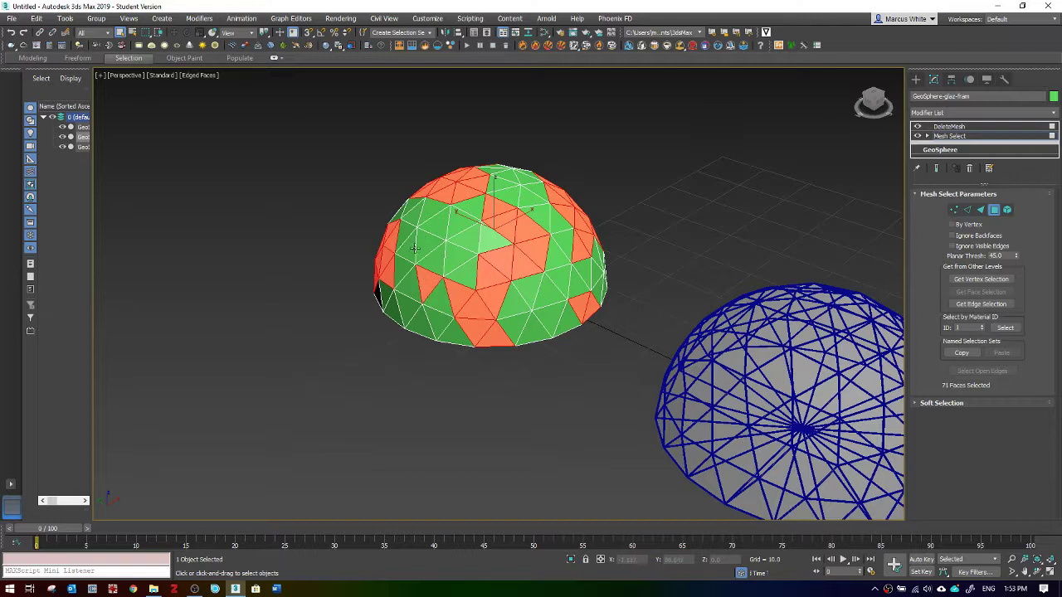
ctrl+click(413, 249)
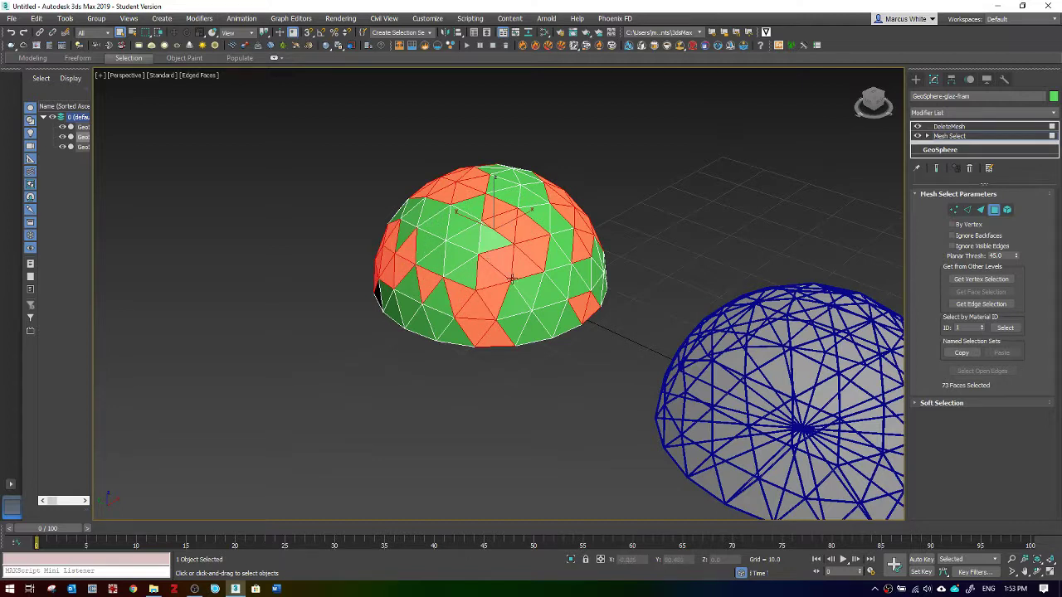
click(952, 127)
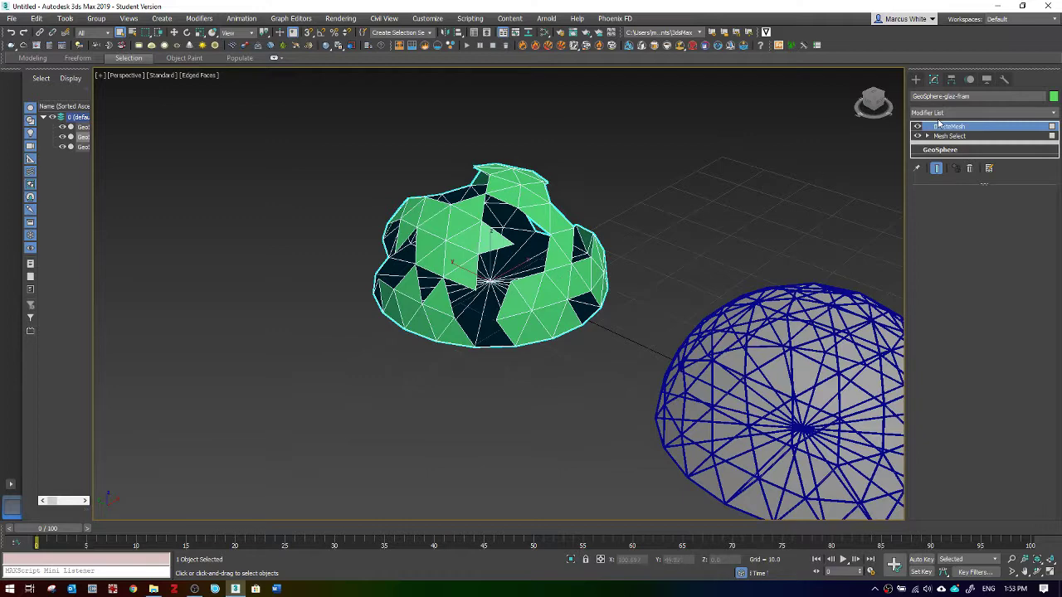
Add a Shell modifier above DeleteMesh to give the green dome thickness
click(938, 116)
text(sh)
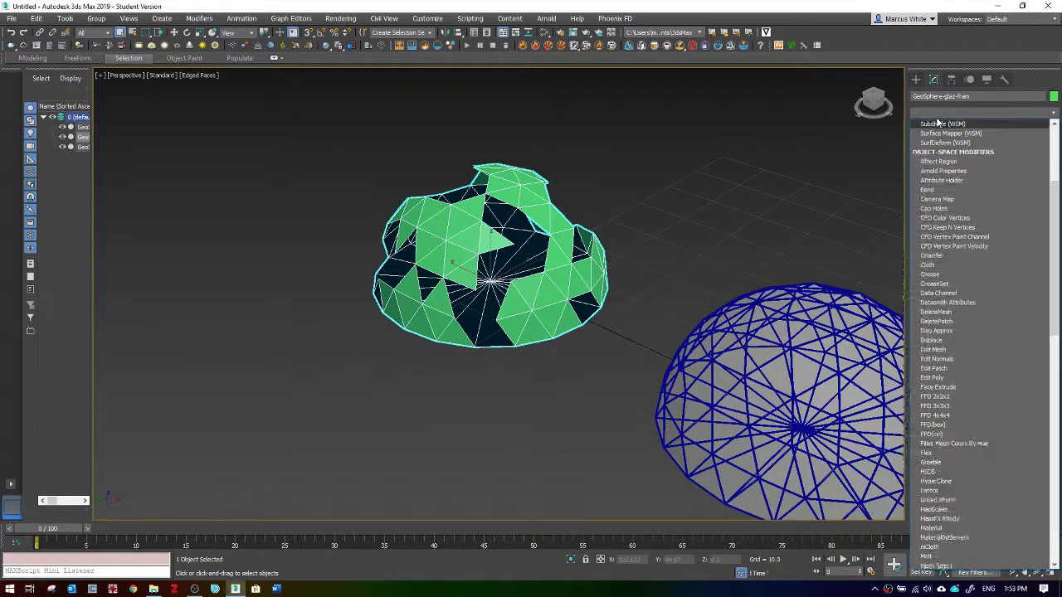
key(Return)
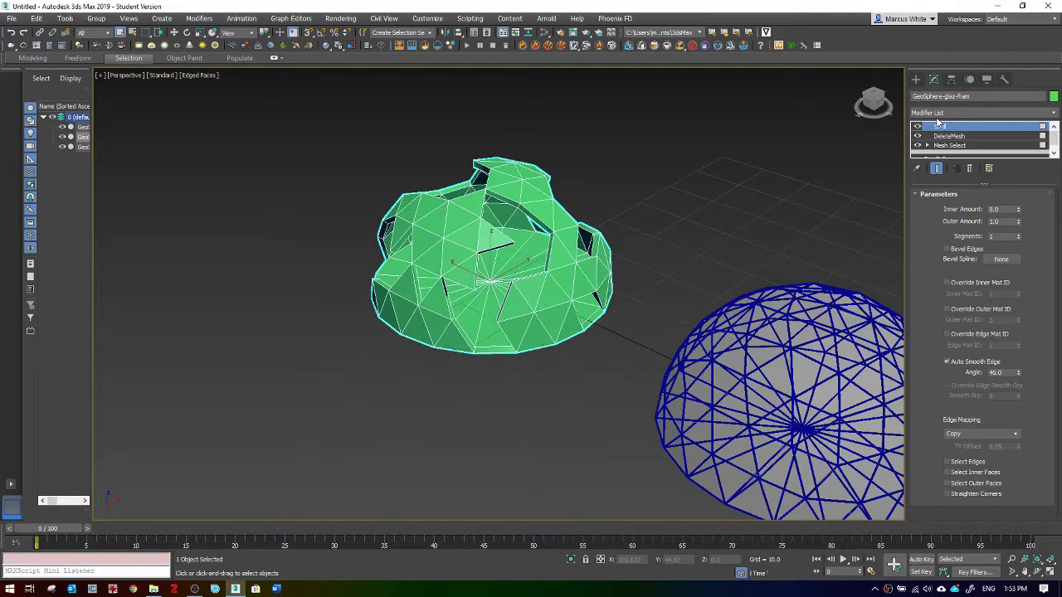
scroll(616, 223, up, 8)
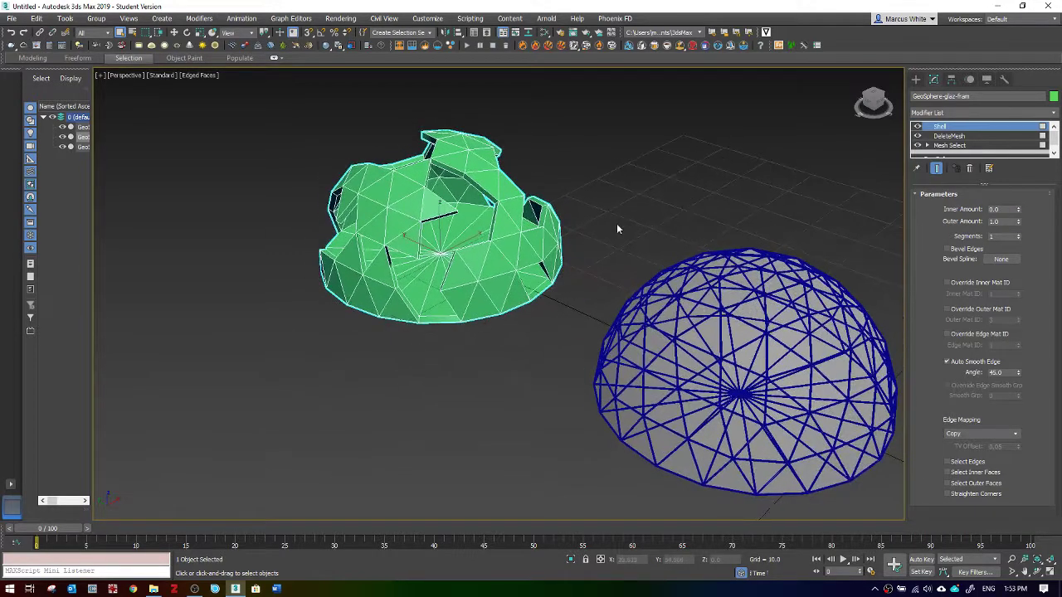
scroll(828, 312, down, 4)
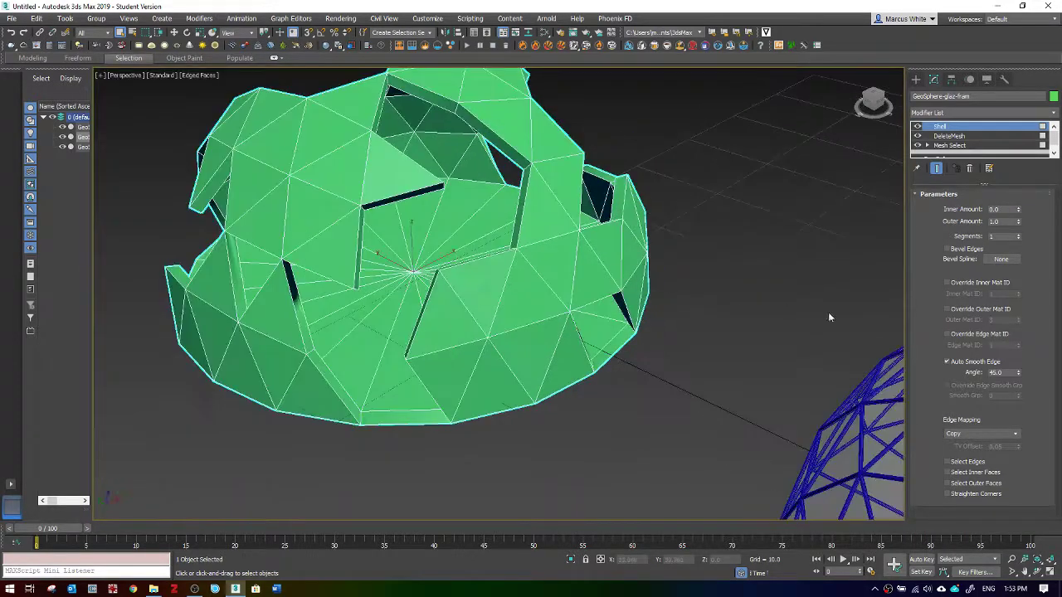
Turn on Straighten Corners for the green dome's shell and set its inner amount to 0.77
click(948, 495)
click(948, 495)
click(947, 495)
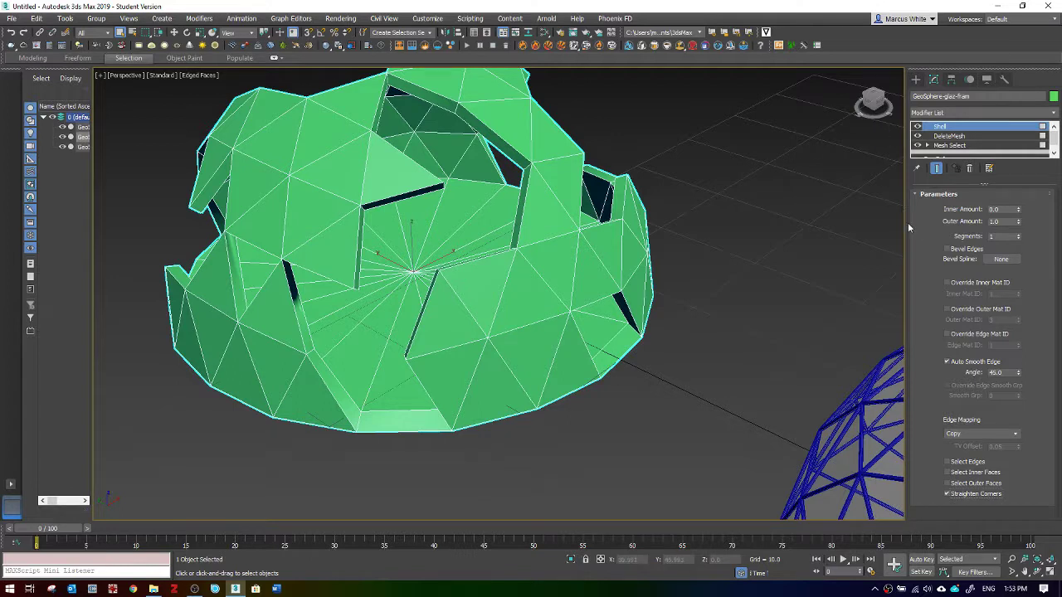
double_click(999, 209)
drag(1020, 210, 1019, 213)
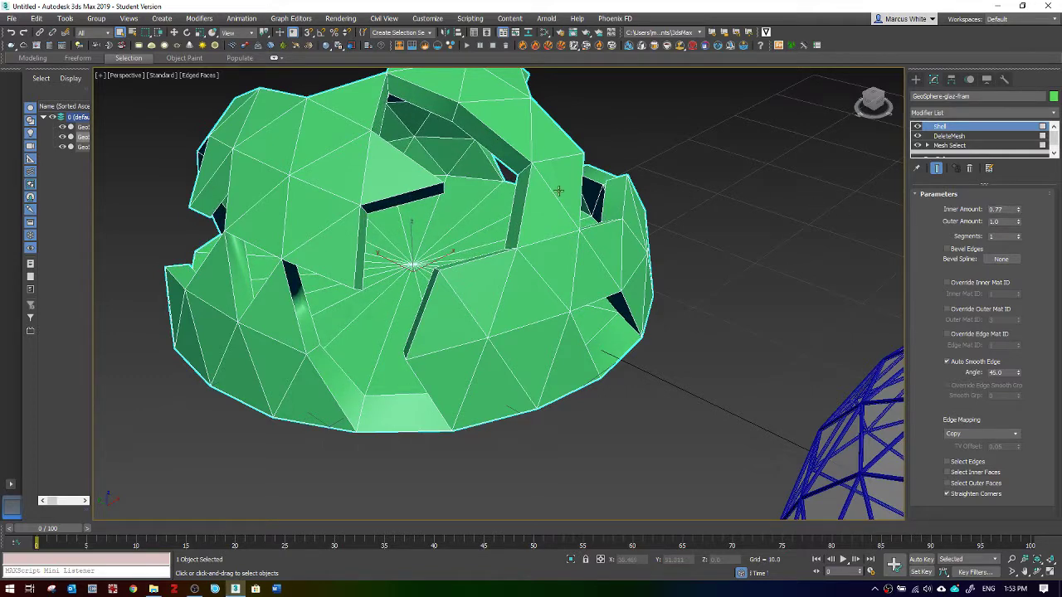
Align the green shelled dome to the lattice dome by pivot point on X, Y and Z position
key(z)
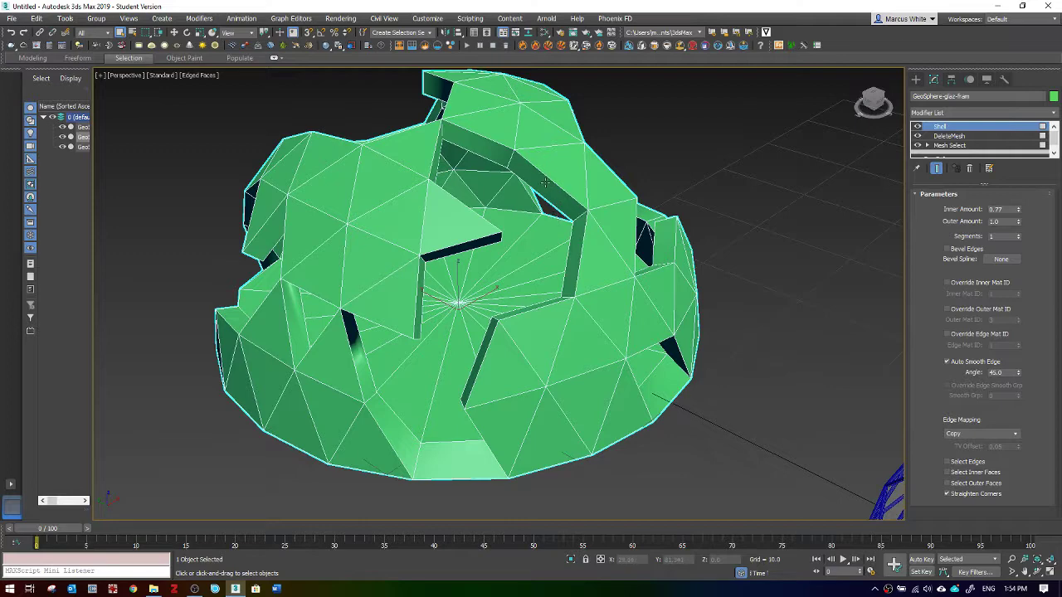
scroll(705, 266, down, 6)
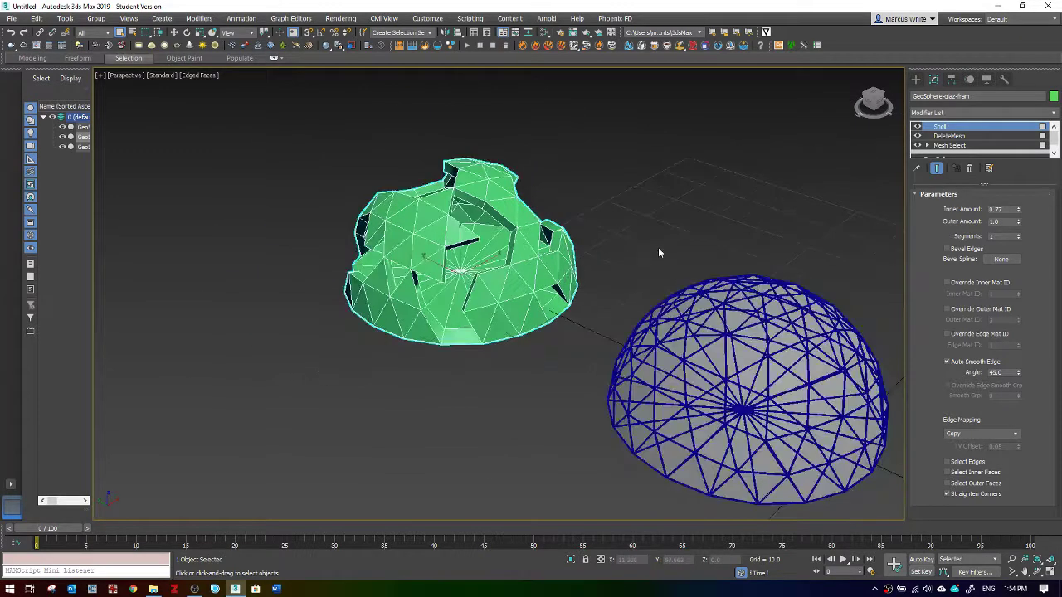
click(460, 34)
click(644, 339)
click(547, 275)
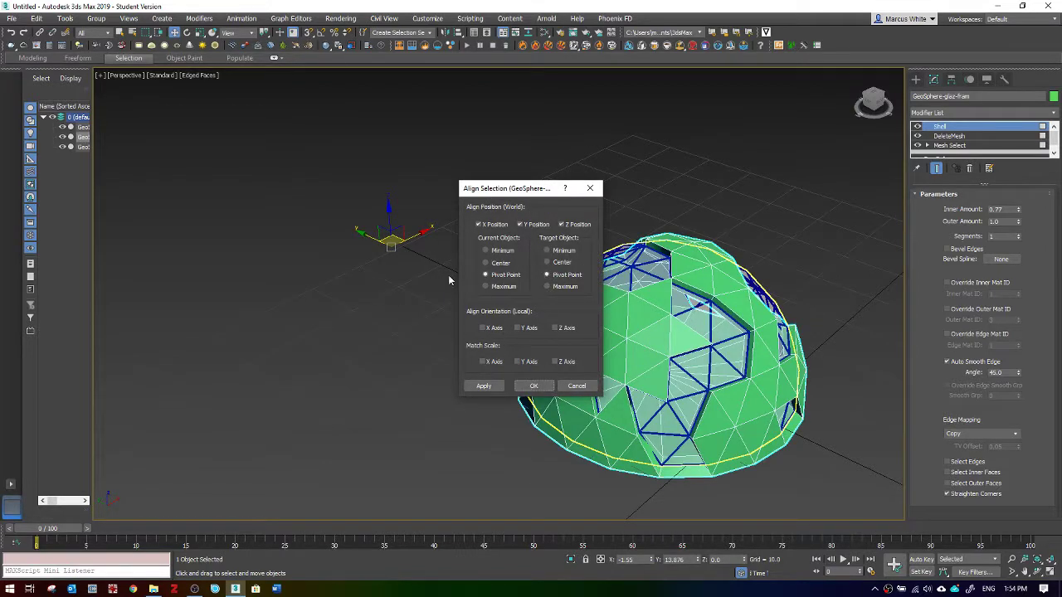
click(533, 387)
alt+middle_drag(695, 269, 608, 280)
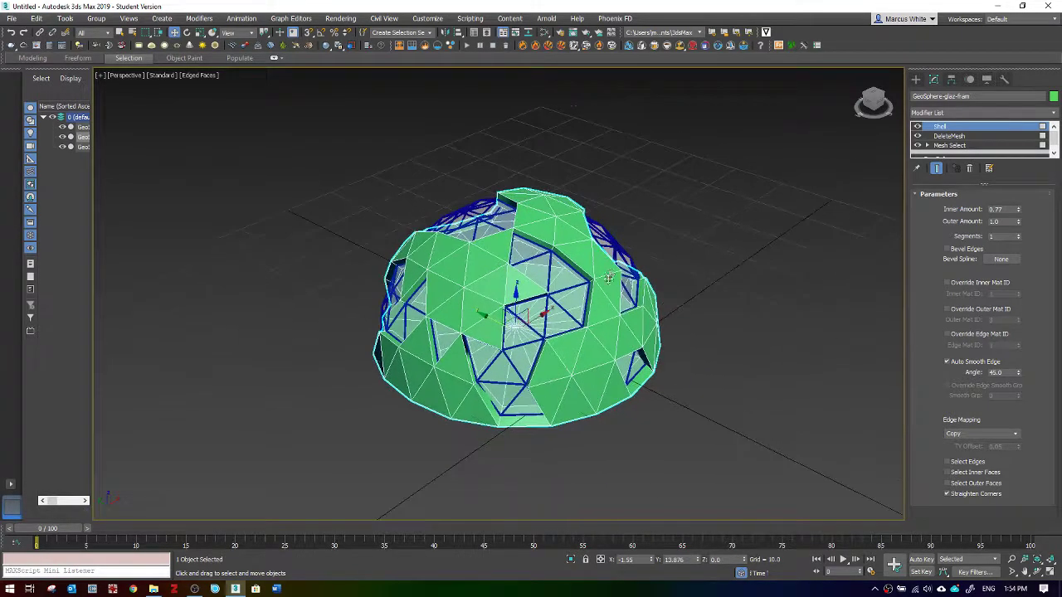
alt+middle_drag(545, 259, 492, 314)
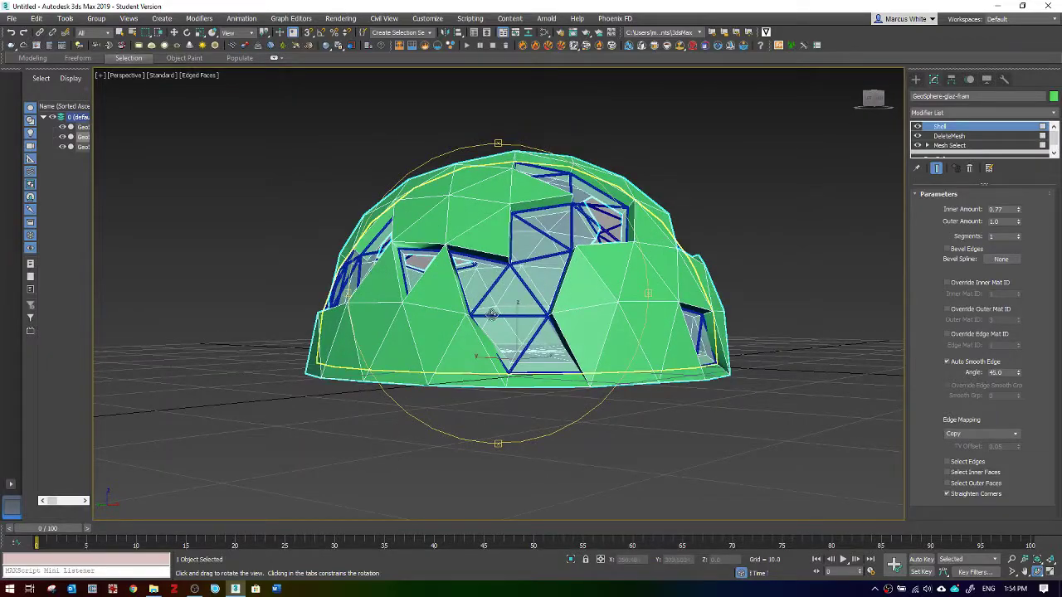
alt+middle_drag(559, 306, 597, 260)
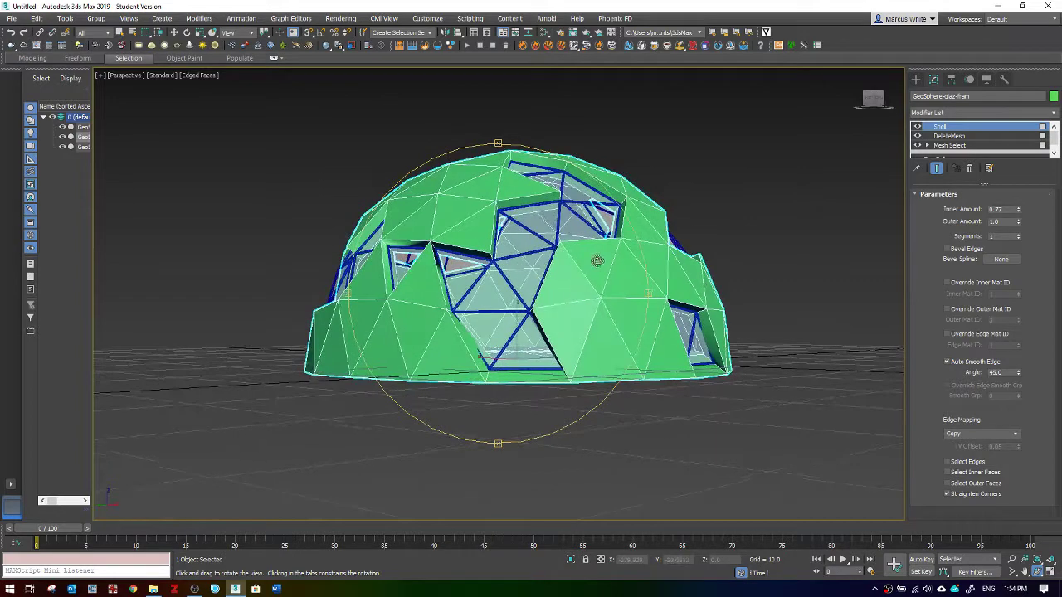
Show the dome in all four viewports and select the glazing geosphere to check its modifier stack
click(1049, 572)
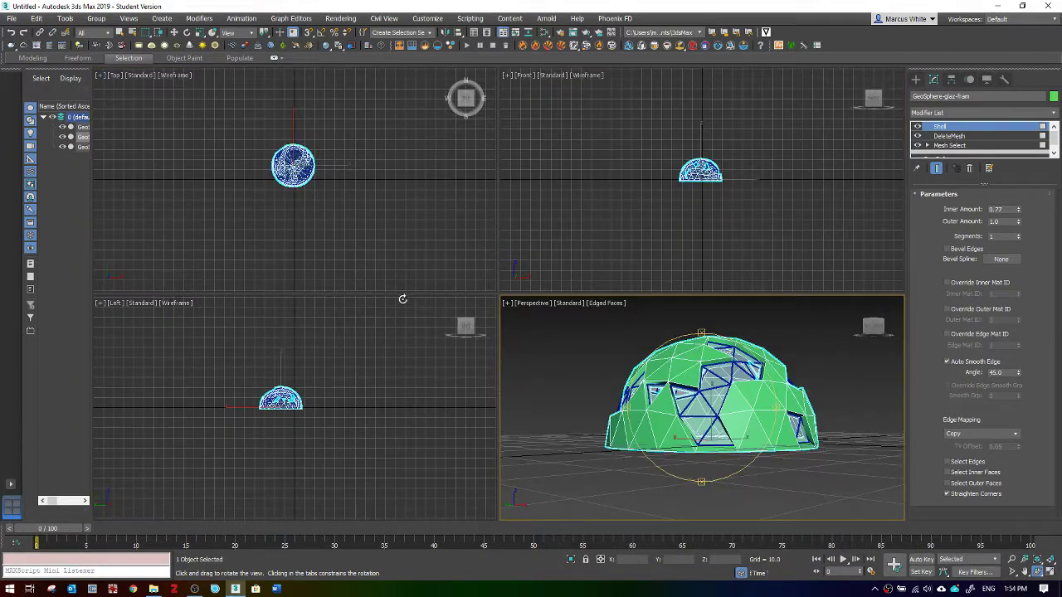
scroll(342, 372, up, 4)
scroll(297, 390, down, 3)
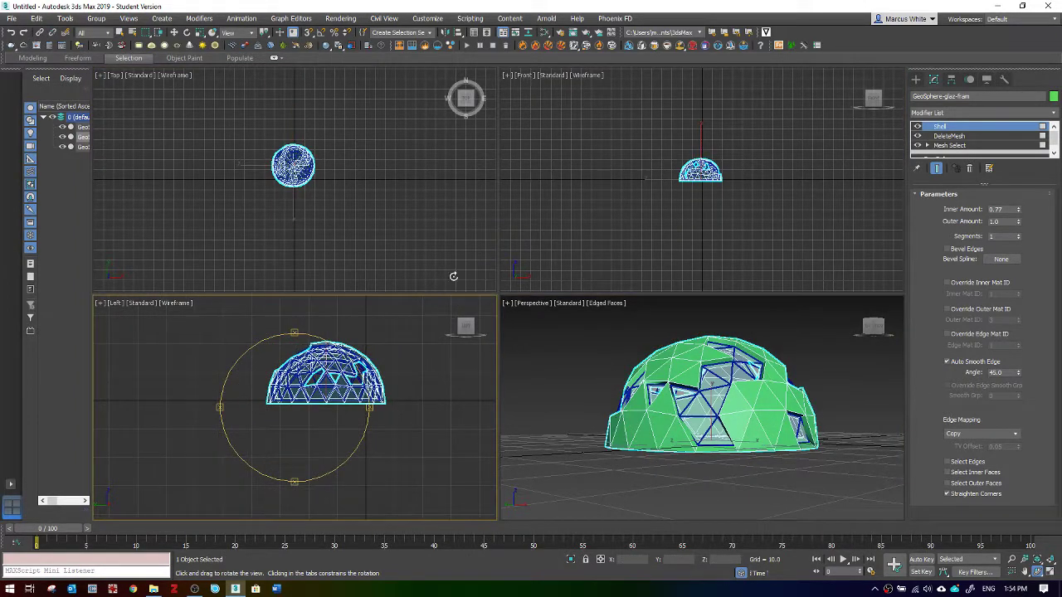
right_click(662, 326)
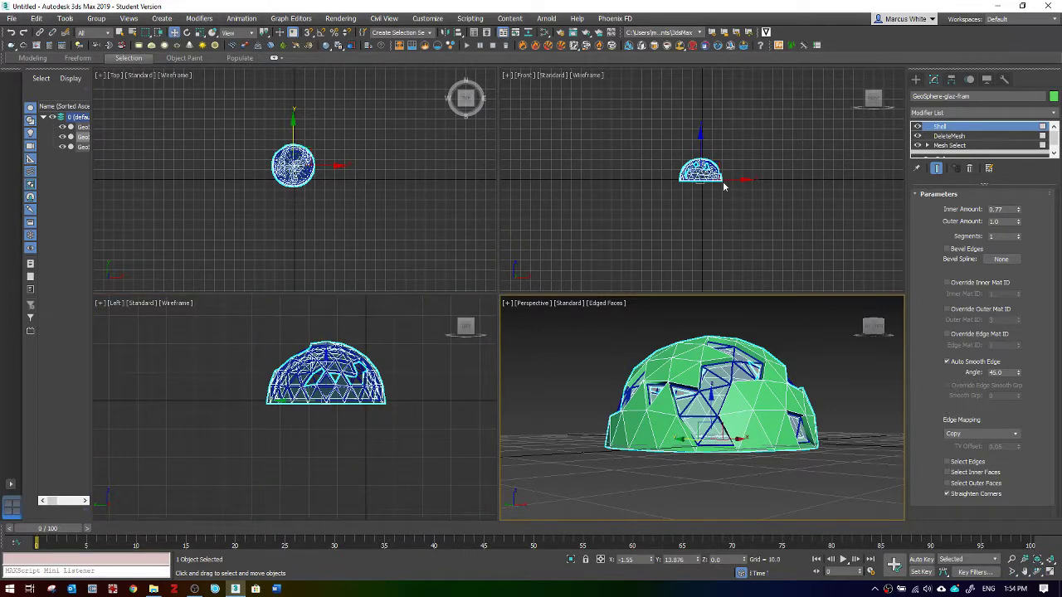
click(727, 309)
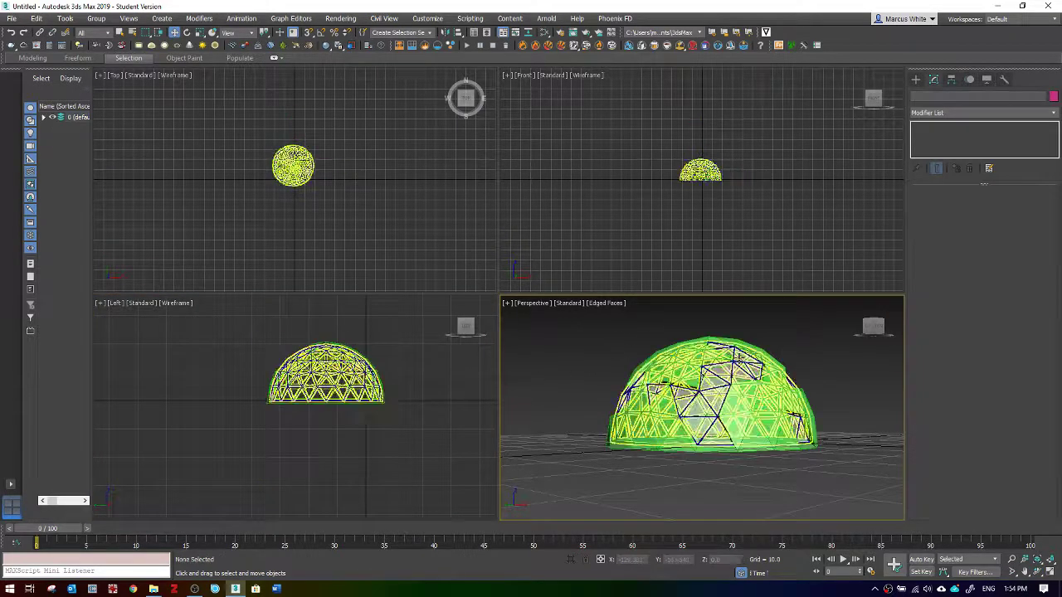
click(747, 399)
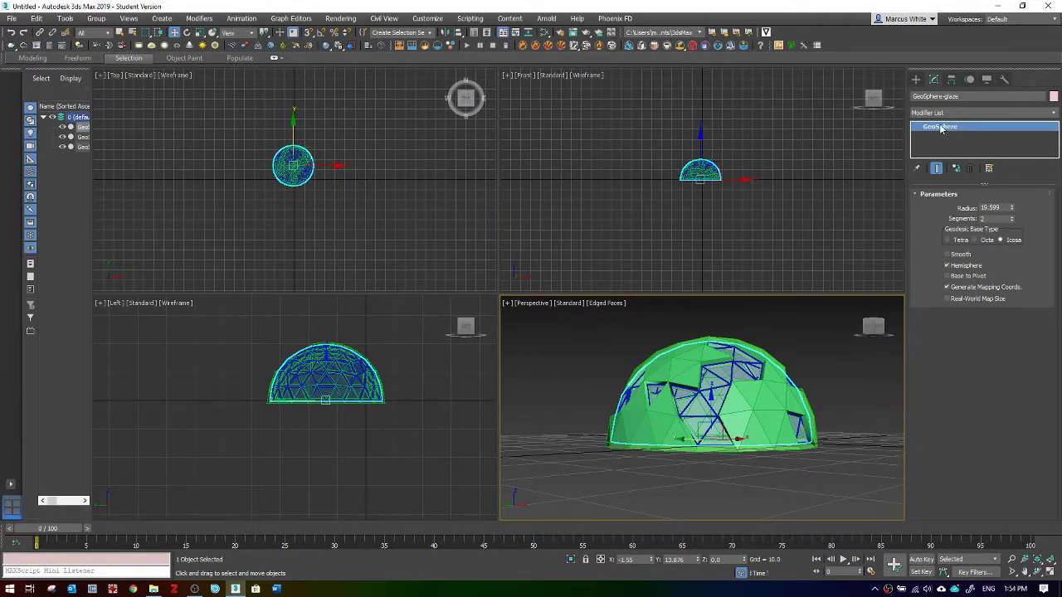
Add a Twist modifier directly above the green dome's base GeoSphere and set its angle to 116.5
click(787, 357)
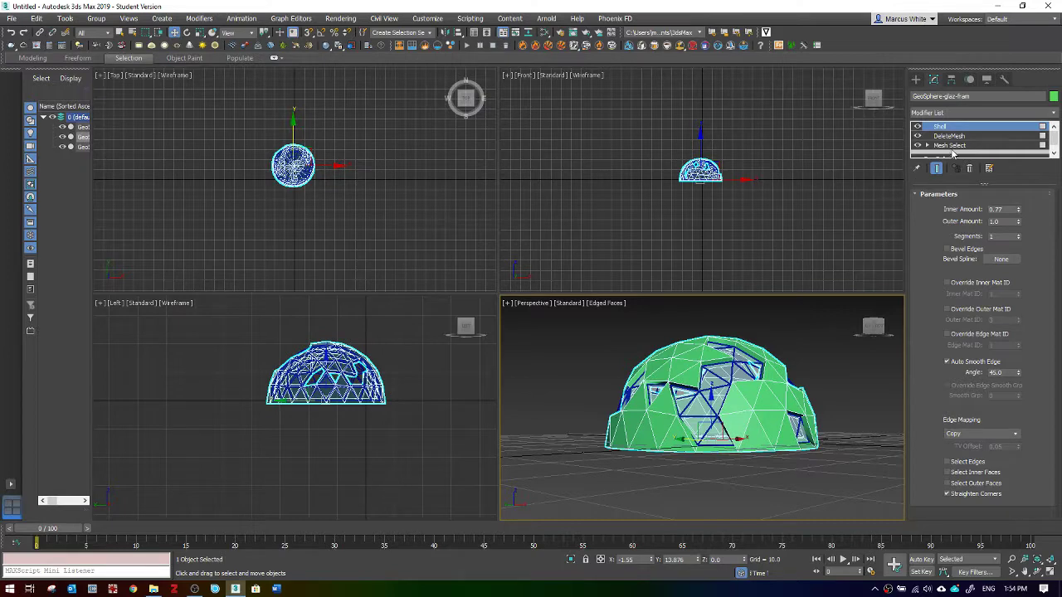
scroll(953, 152, down, 1)
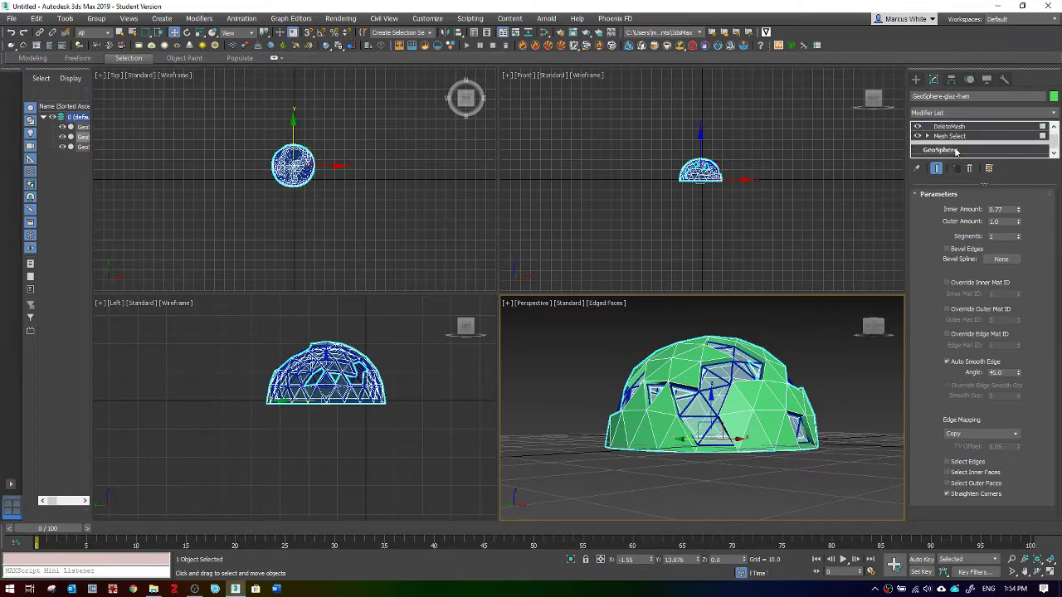
click(953, 150)
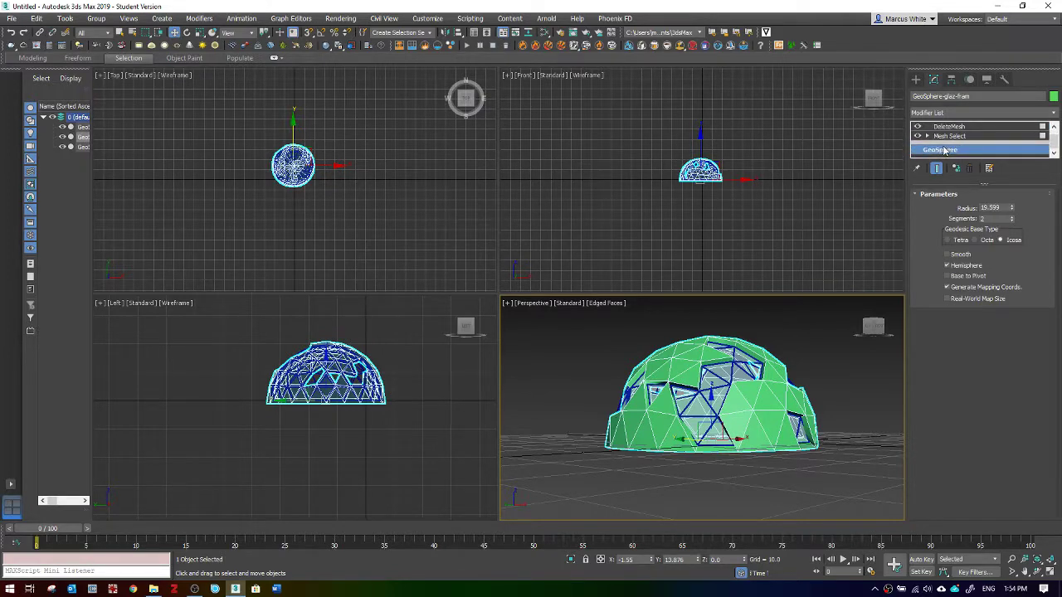
click(969, 113)
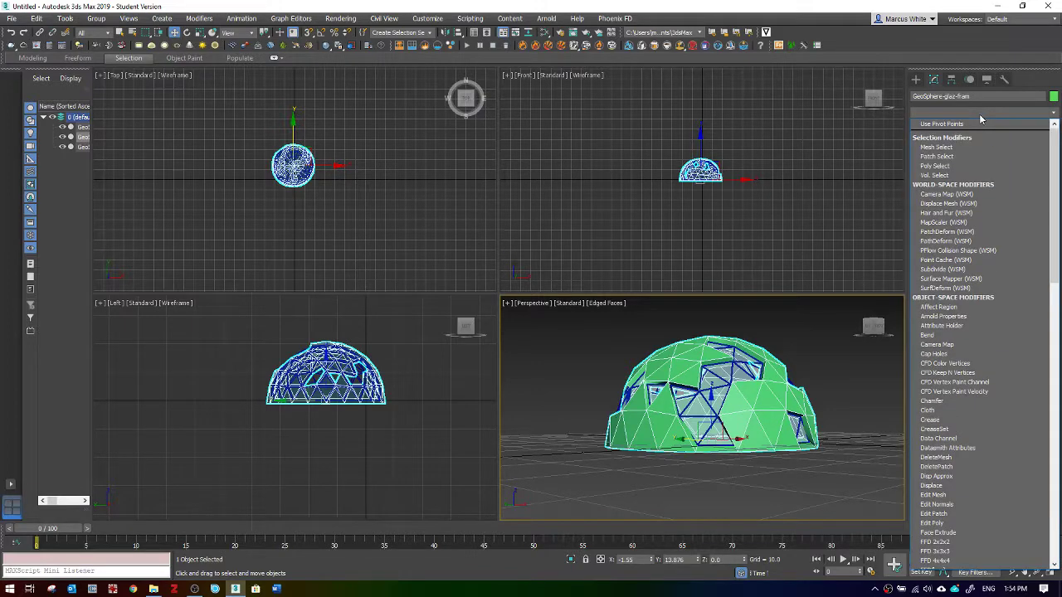
text(tw)
key(Return)
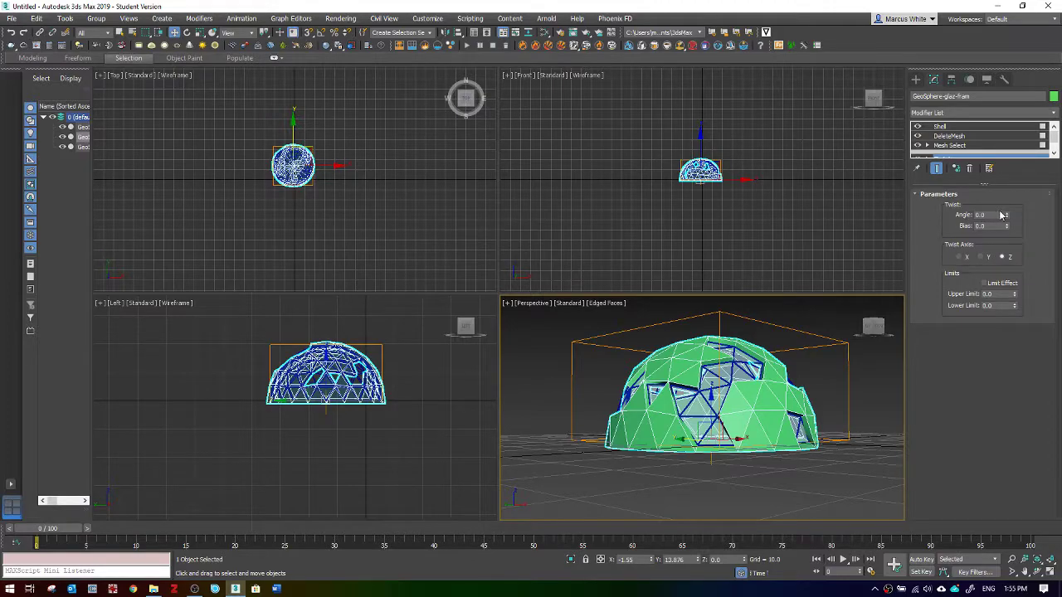
drag(1007, 220, 1004, 67)
scroll(942, 146, down, 2)
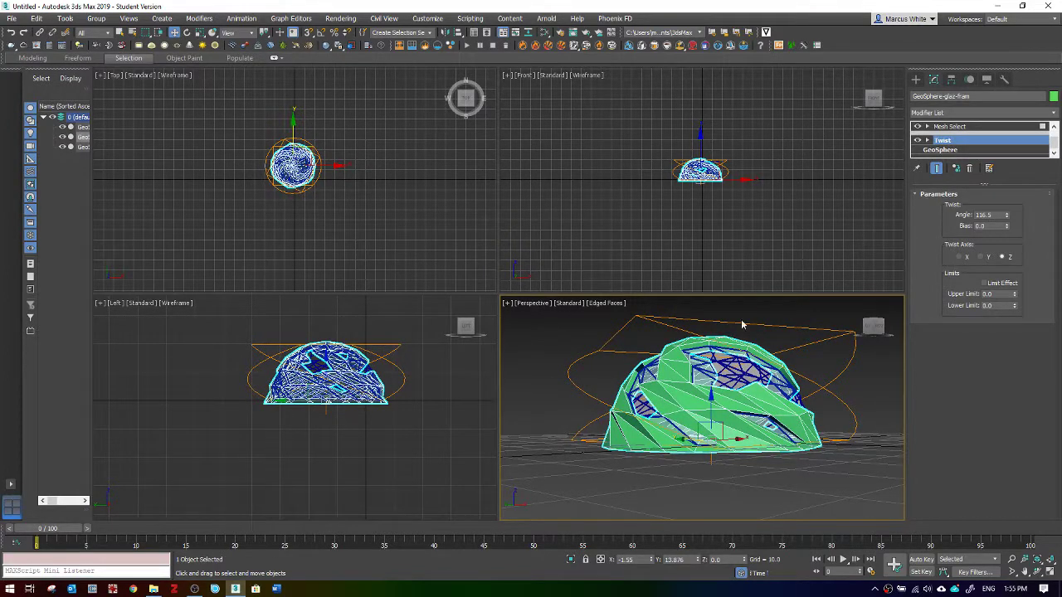
Examine the Shell and Twist levels in the green dome's modifier stack
click(696, 413)
scroll(953, 143, up, 2)
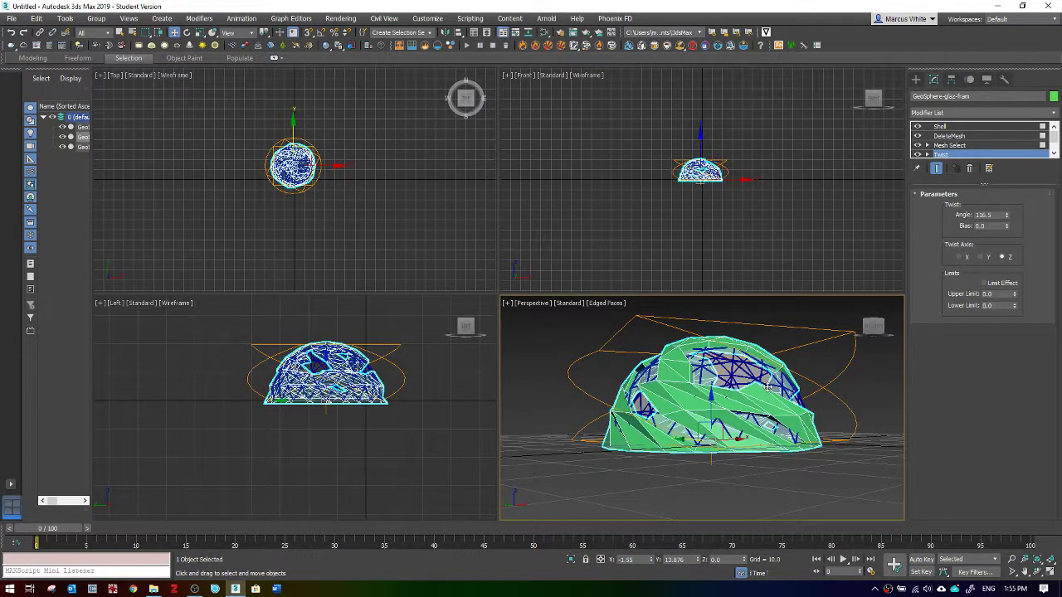
click(940, 126)
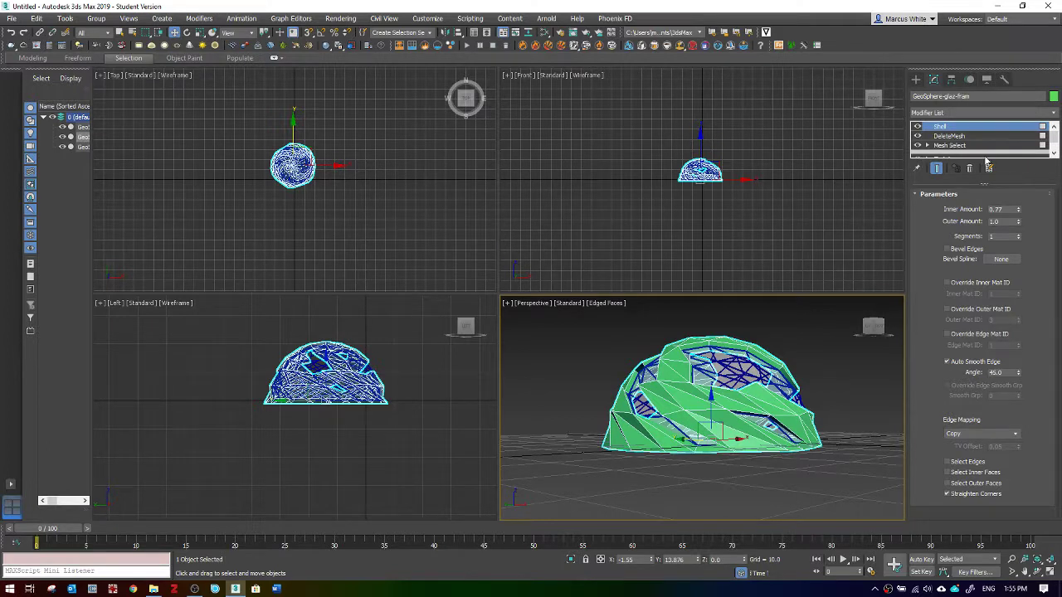
scroll(971, 145, down, 2)
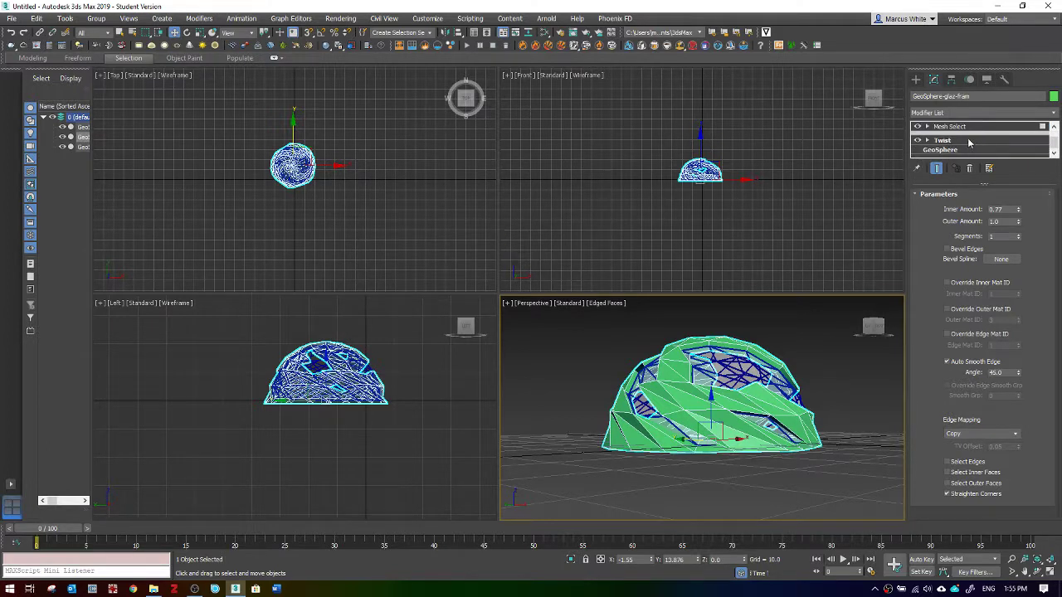
click(957, 142)
scroll(955, 144, down, 2)
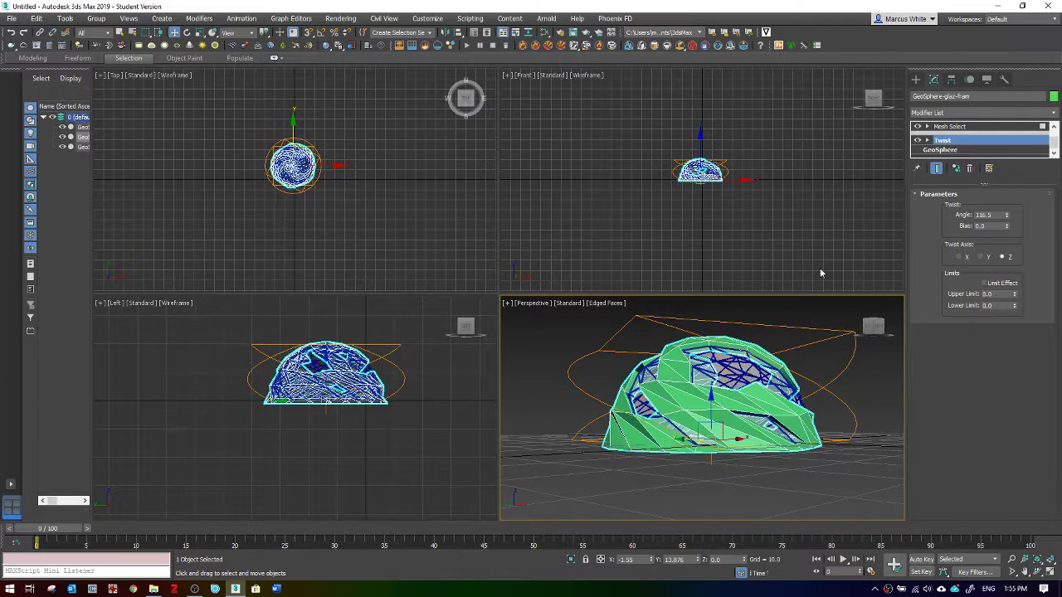
click(799, 299)
click(746, 344)
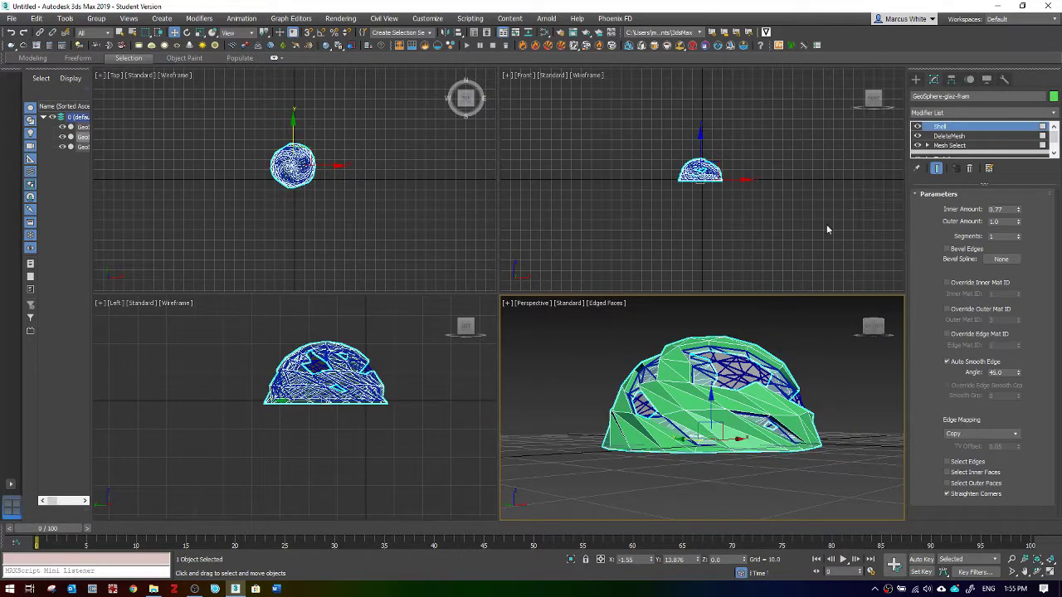
Rename the blue lattice dome with the suffix "glaz frame" and hide it
click(761, 331)
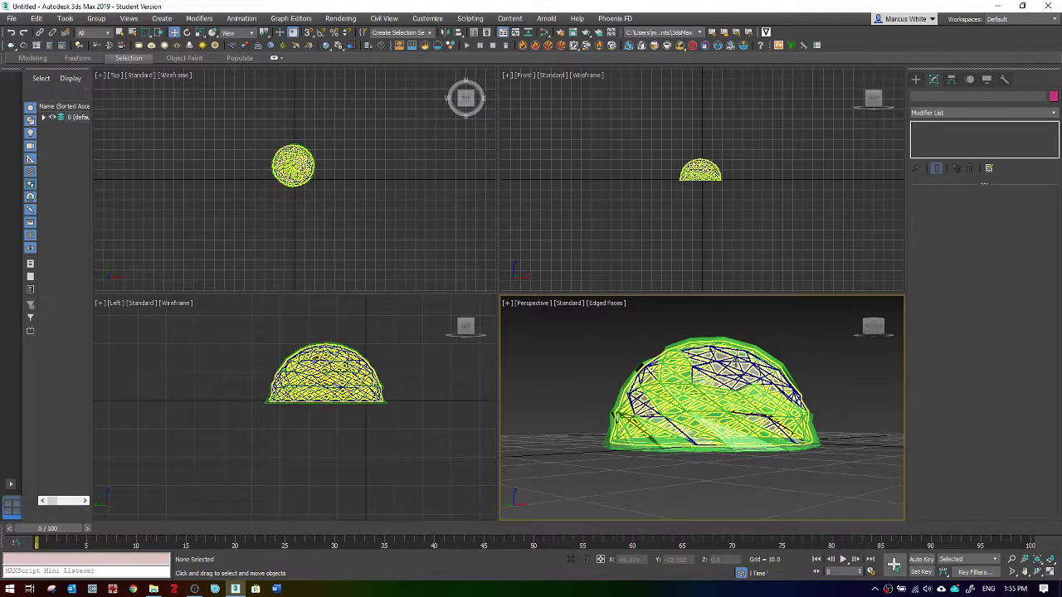
click(735, 366)
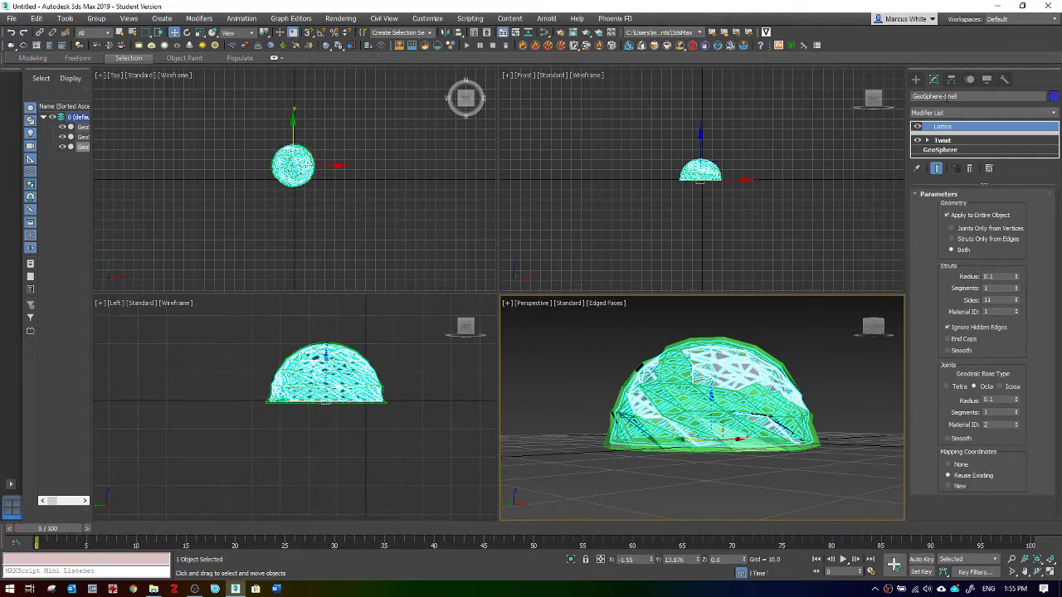
double_click(950, 96)
text(glaz frame)
key(alt+h)
Rename the green shelled dome as GeoSphere-shel
click(776, 342)
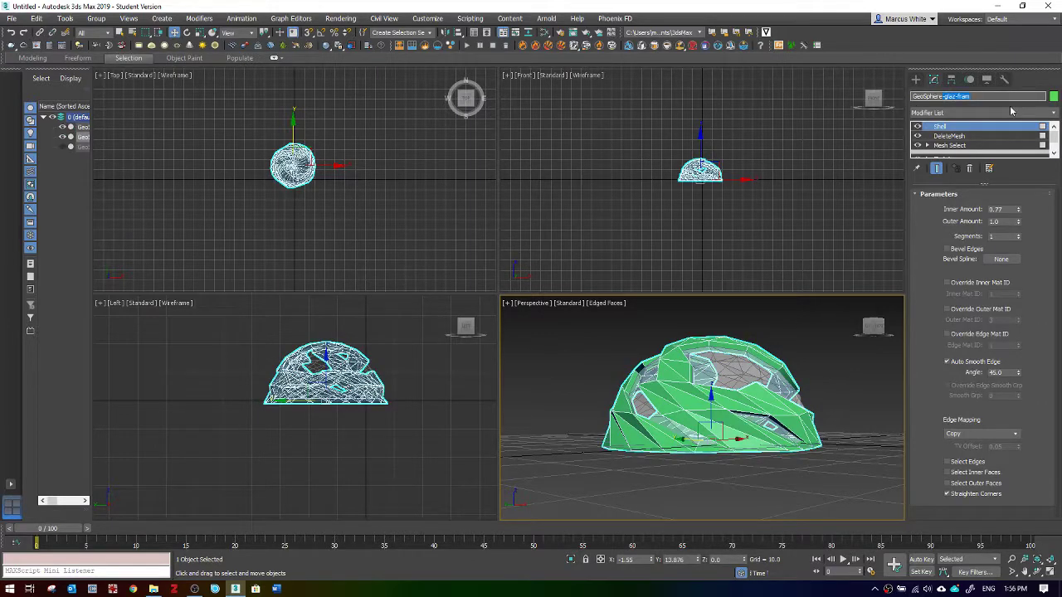
key(BackSpace)
key(Return)
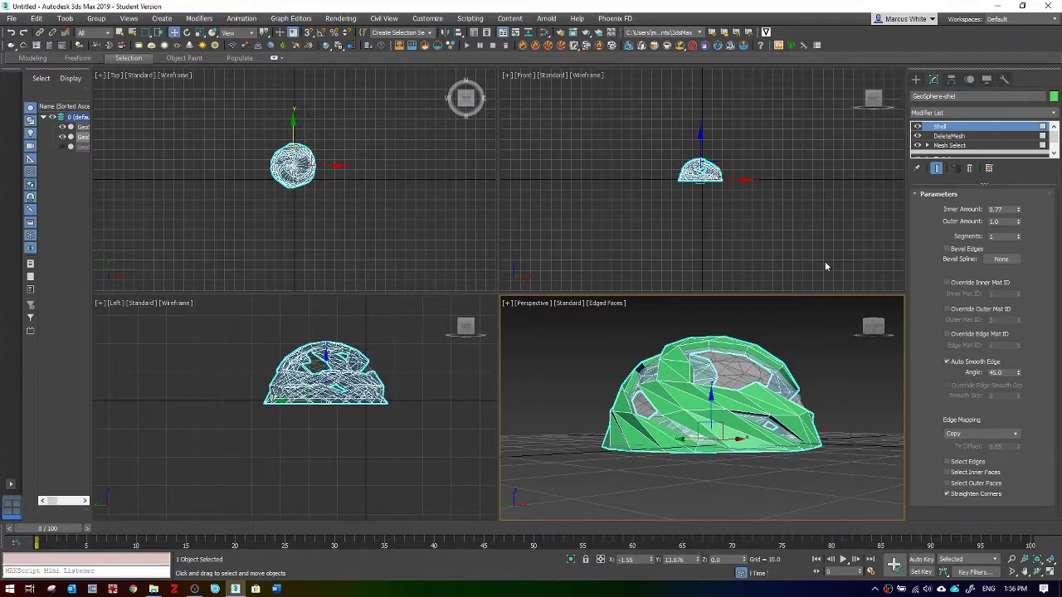
Bring the hidden lattice frame back into the scene, clear the selection and maximize the Perspective view
click(791, 324)
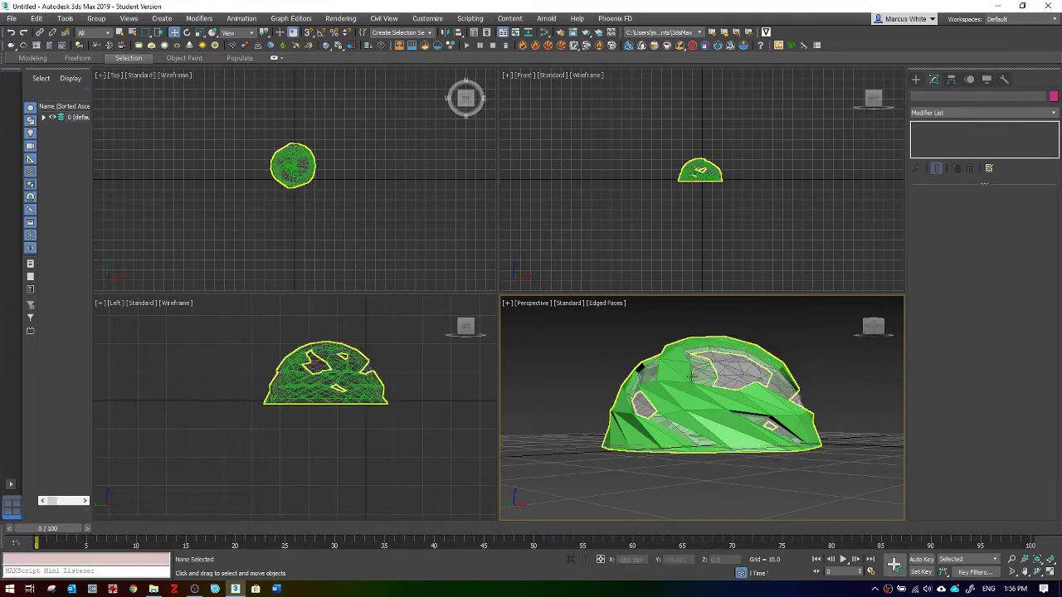
click(756, 352)
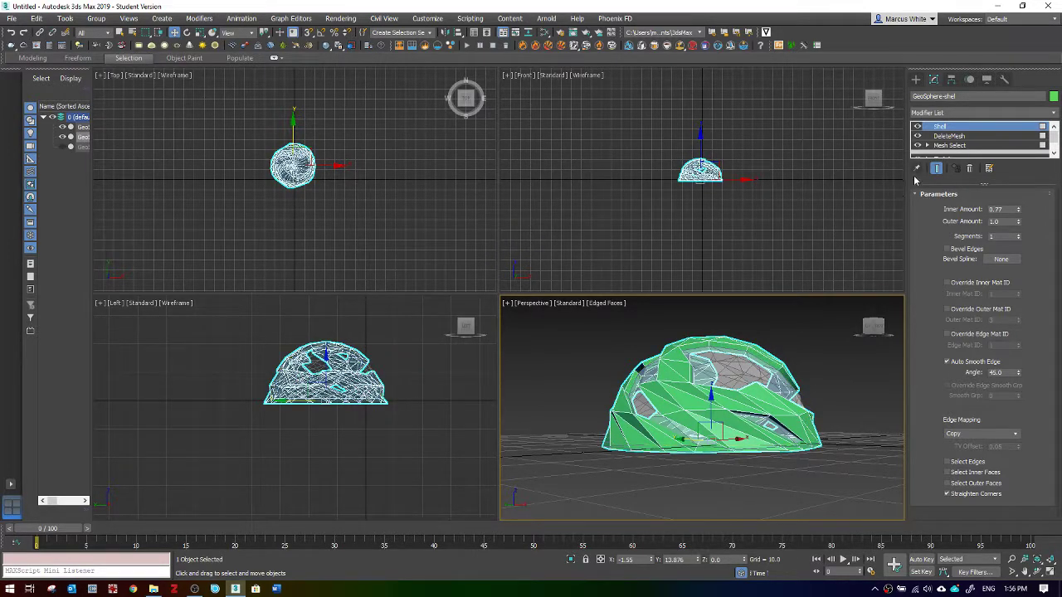
key(ctrl+z)
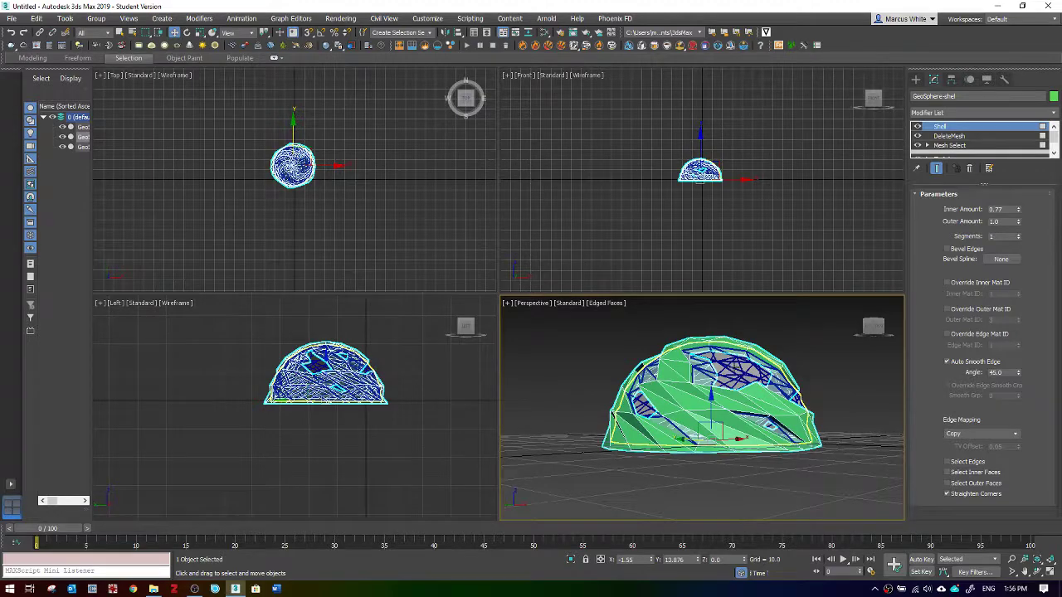
click(800, 346)
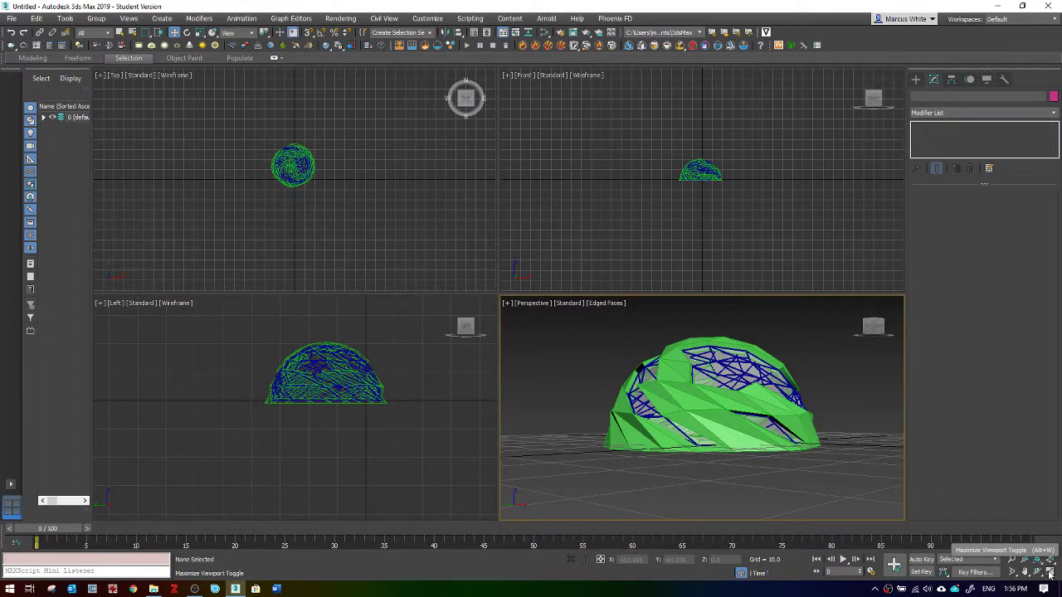
key(alt+w)
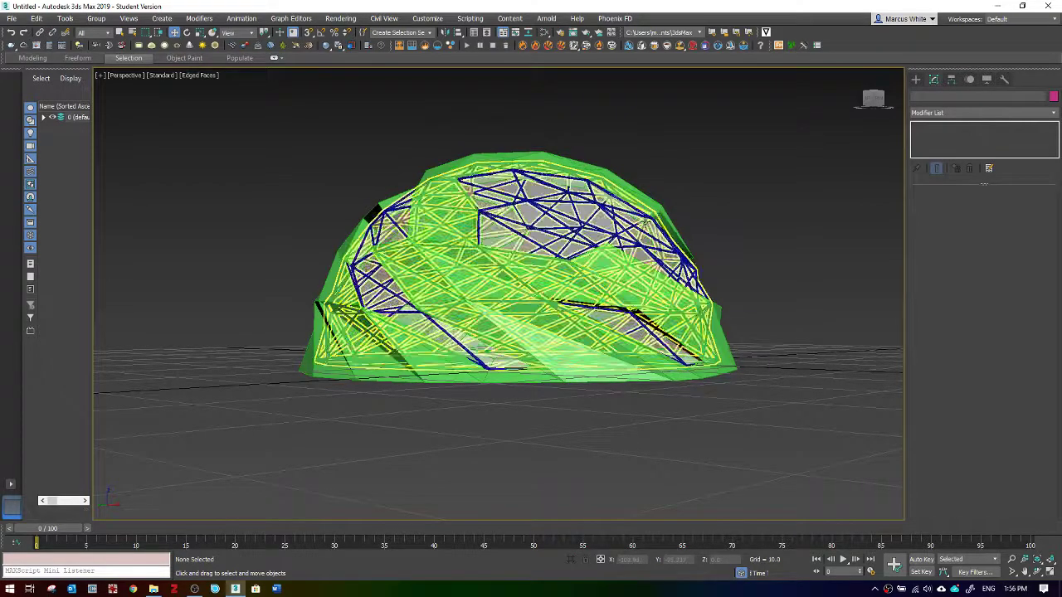
Enlarge the green dome's modifier stack display and toggle its Twist modifier, leaving it switched off
click(465, 220)
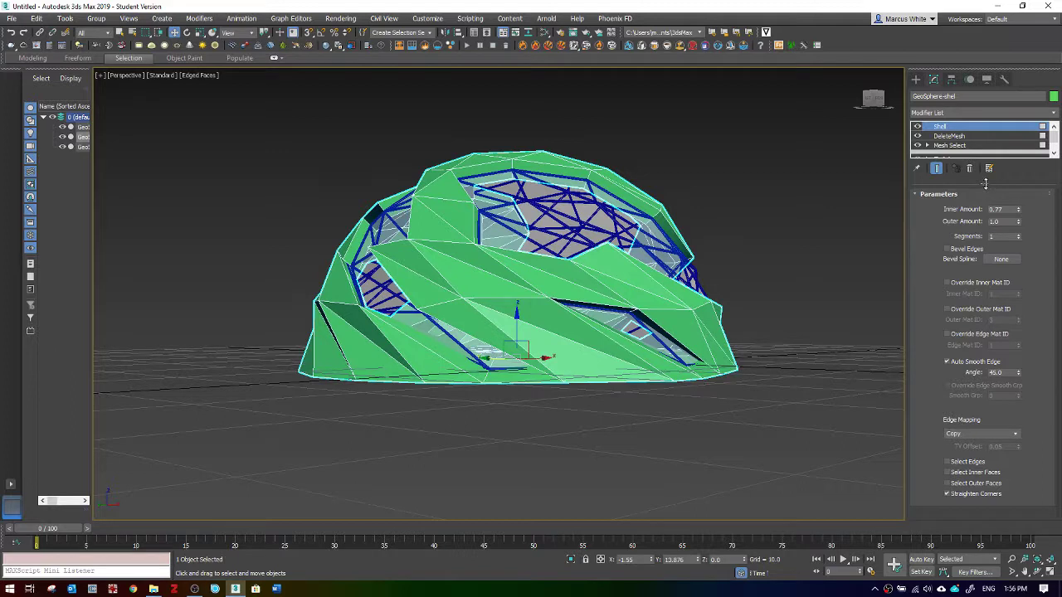
drag(986, 185, 986, 253)
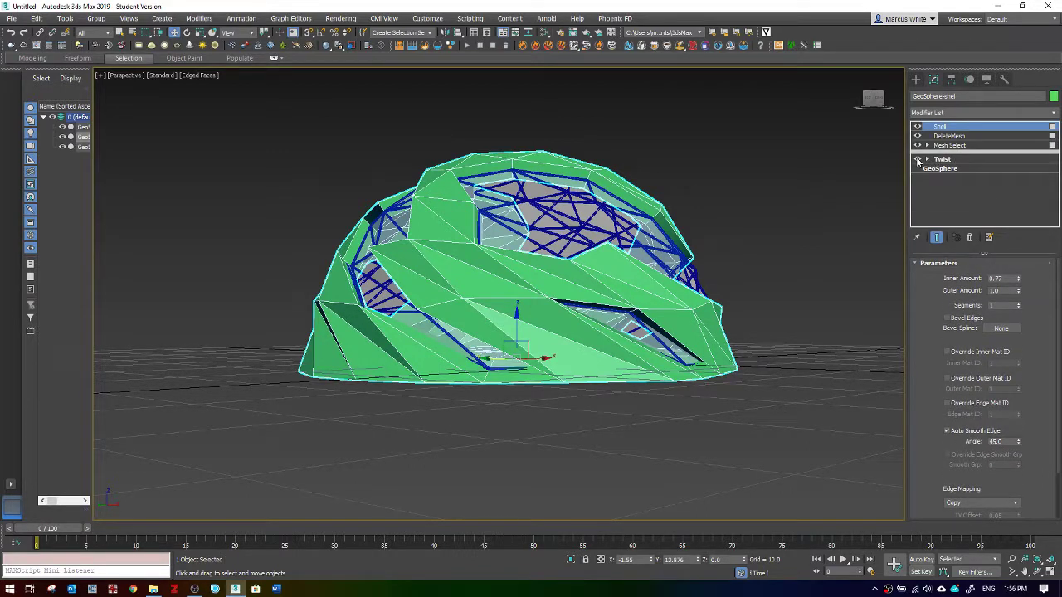
click(917, 160)
click(918, 160)
click(919, 159)
click(919, 159)
click(918, 160)
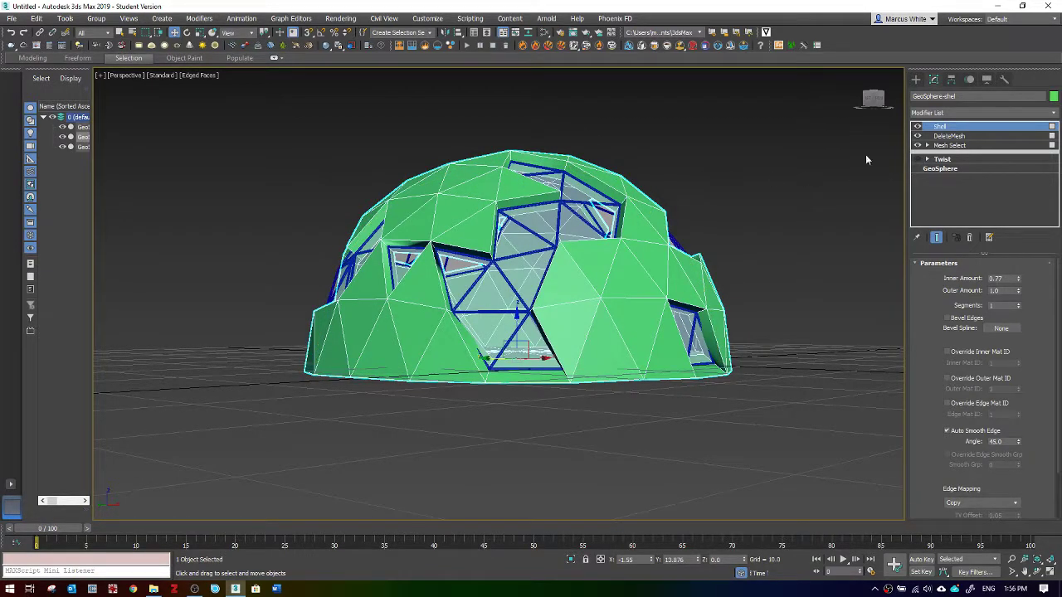
In the green dome's Mesh Select modifier, add five triangular faces on its left flank to the selection and show the end result
click(949, 146)
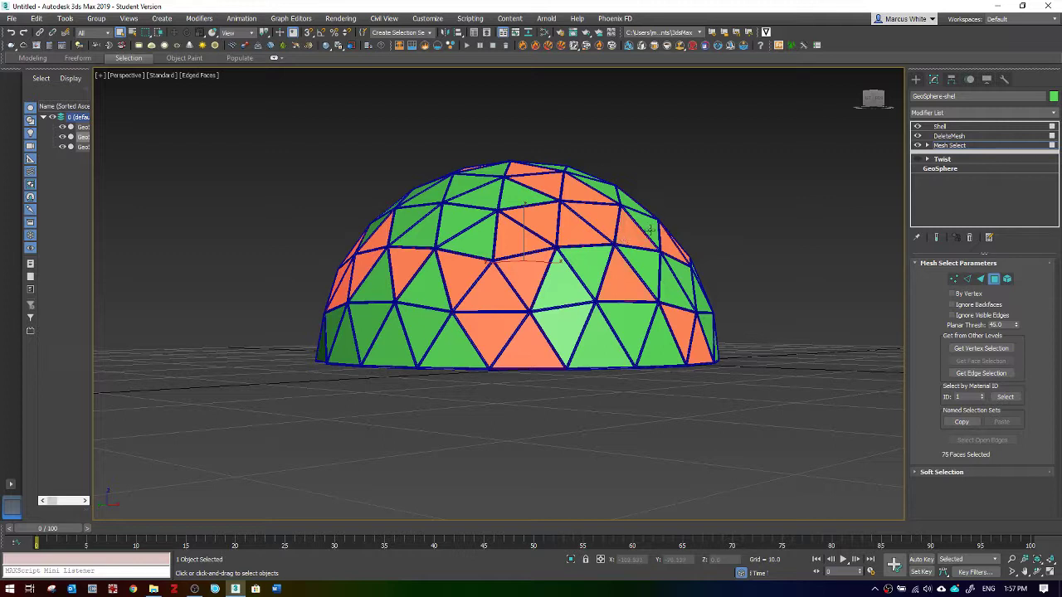
ctrl+click(469, 190)
ctrl+click(427, 212)
ctrl+click(413, 230)
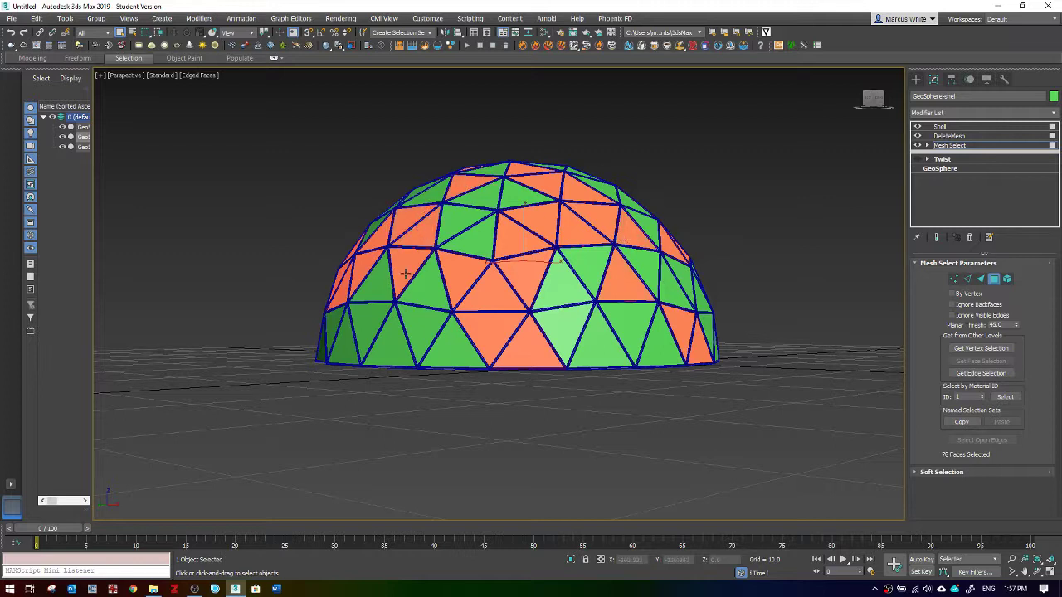
ctrl+click(380, 286)
ctrl+click(369, 328)
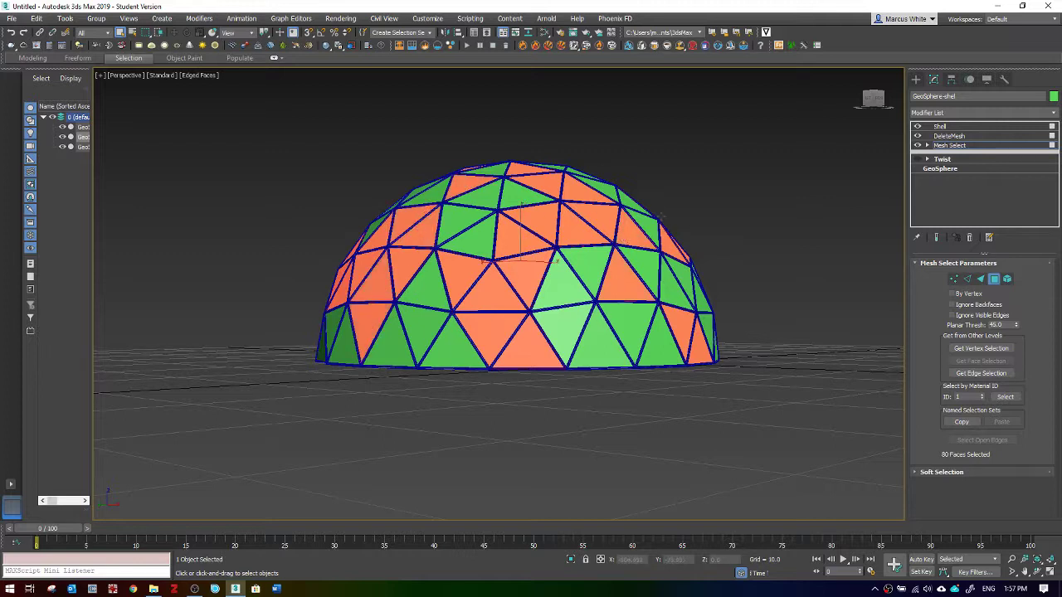
click(936, 238)
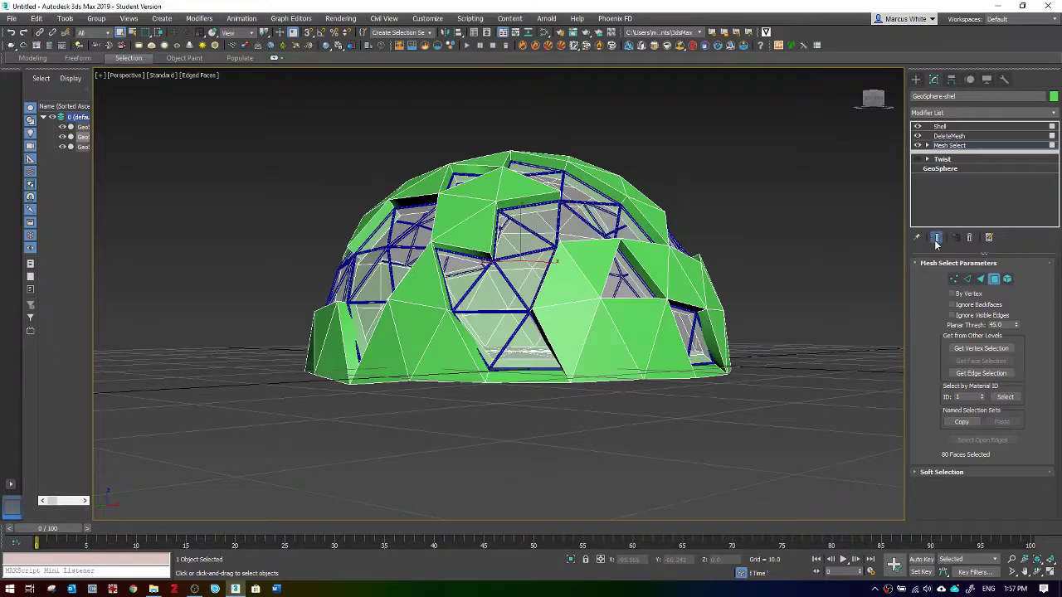
Add two faces right of the front opening to the selection, and deselect the faces across that middle band to restore its shell panels
ctrl+click(573, 287)
ctrl+click(619, 274)
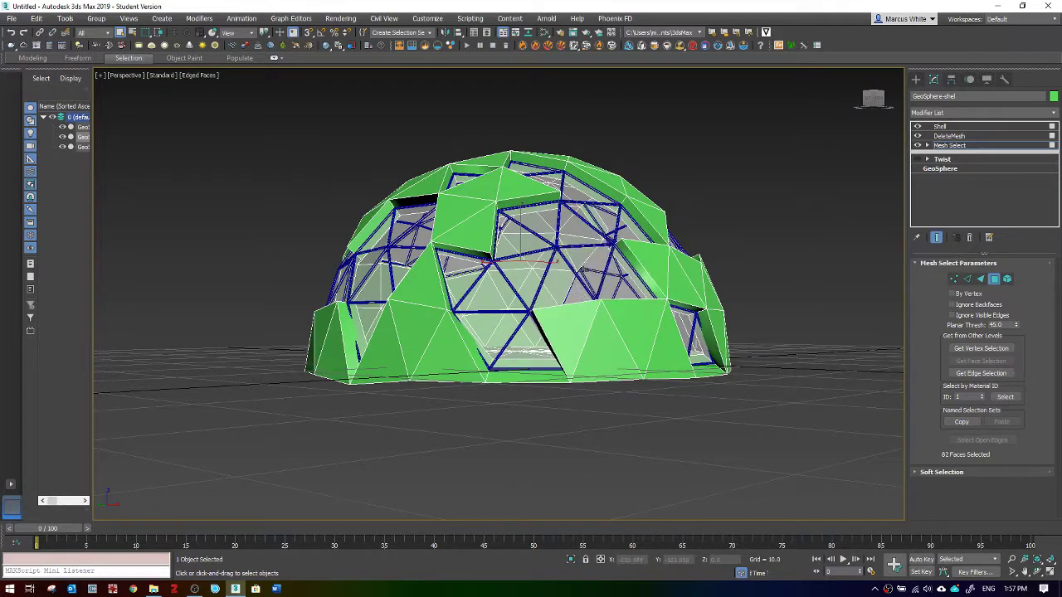
alt+click(586, 264)
alt+click(579, 268)
alt+click(618, 254)
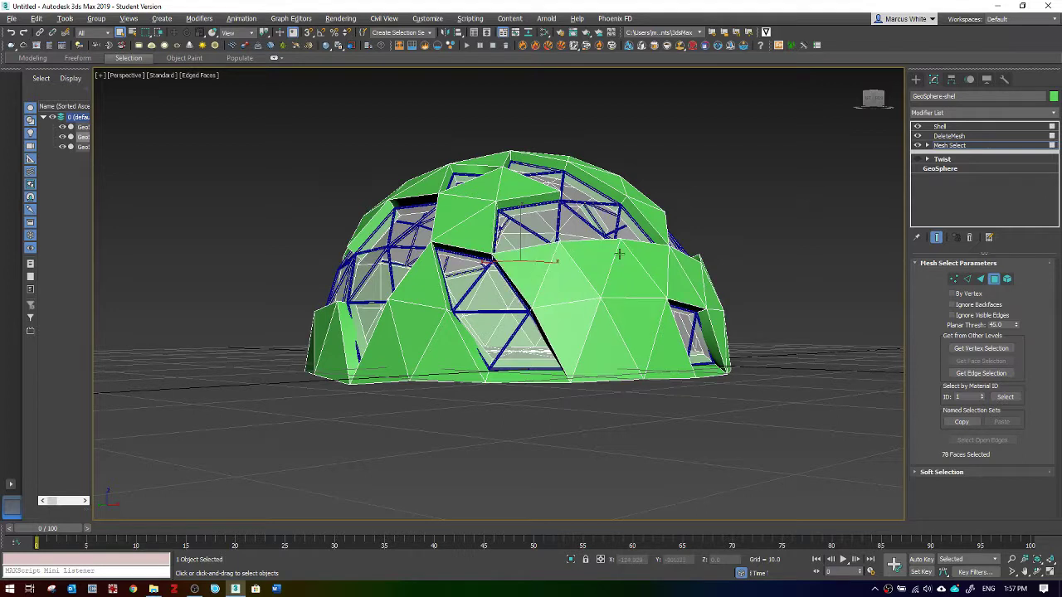
Deselect the five faces in the row above the middle band to close the shell over the dome's upper front
alt+click(540, 230)
alt+click(525, 237)
alt+click(567, 225)
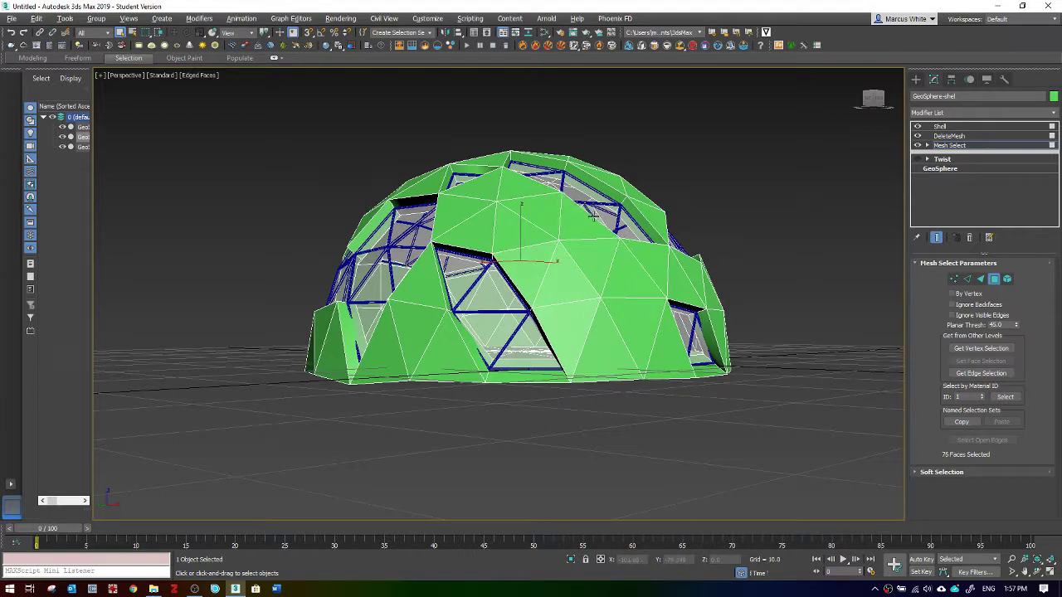
alt+click(605, 218)
alt+click(627, 227)
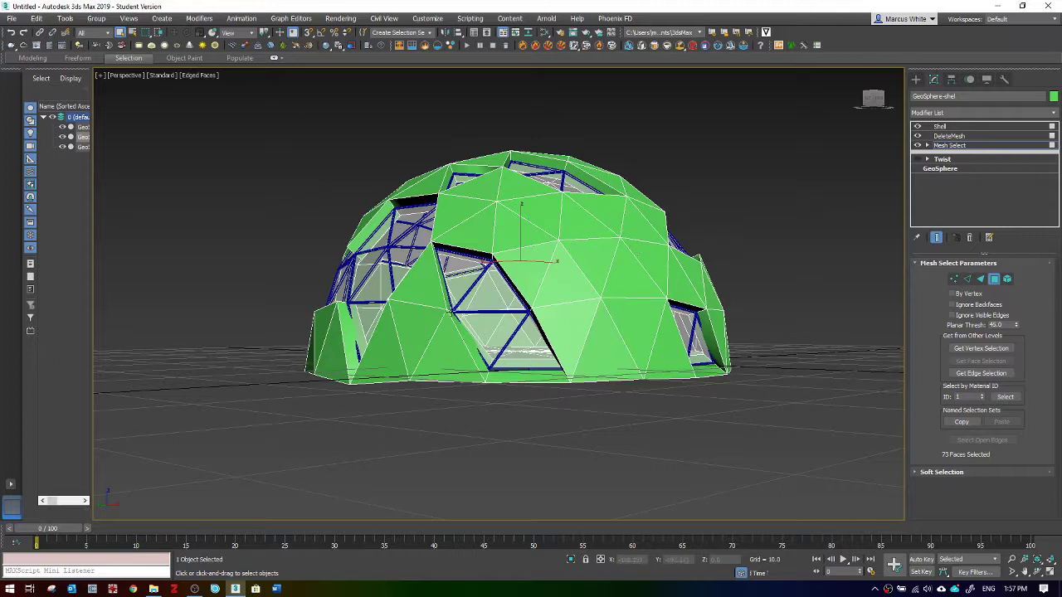